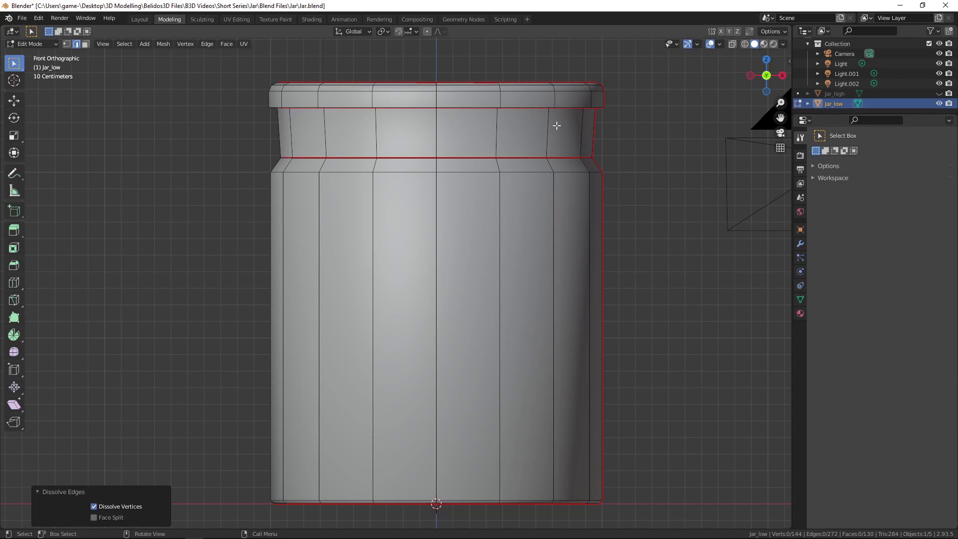
# Select the face loop on the underside of the jar's rim and move it down along Z by about 0.03 m.
pyautogui.moveTo(398, 119); pyautogui.dragTo(389, 110, button='middle')
pyautogui.scroll(-3, 389, 110)
pyautogui.press('3')
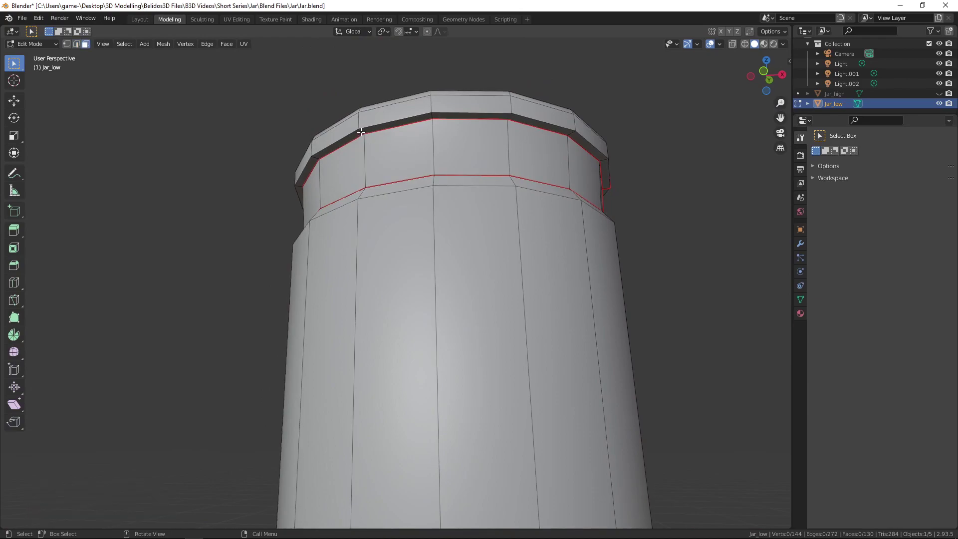
pyautogui.keyDown('alt'); pyautogui.click(361, 132); pyautogui.keyUp('alt')
pyautogui.press('g')
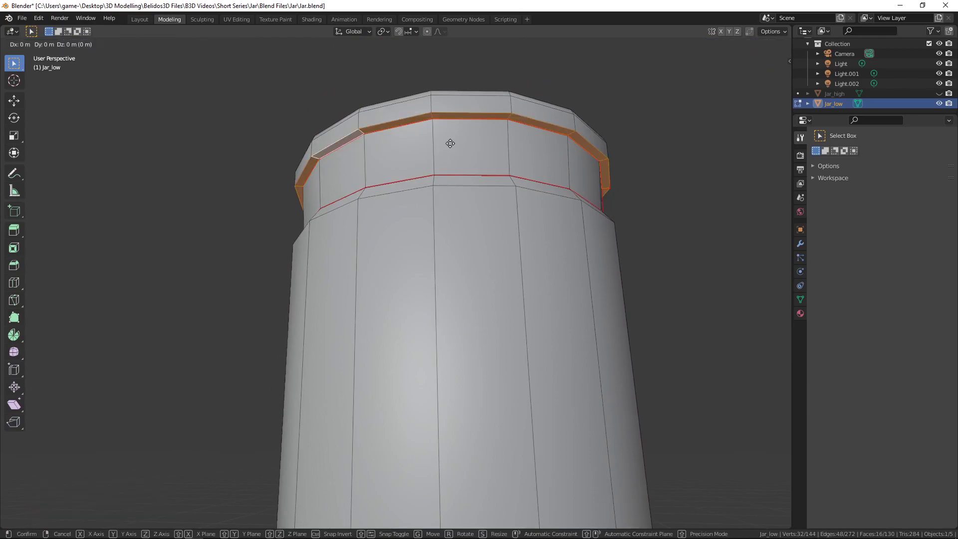
pyautogui.press('z')
pyautogui.click(460, 172)
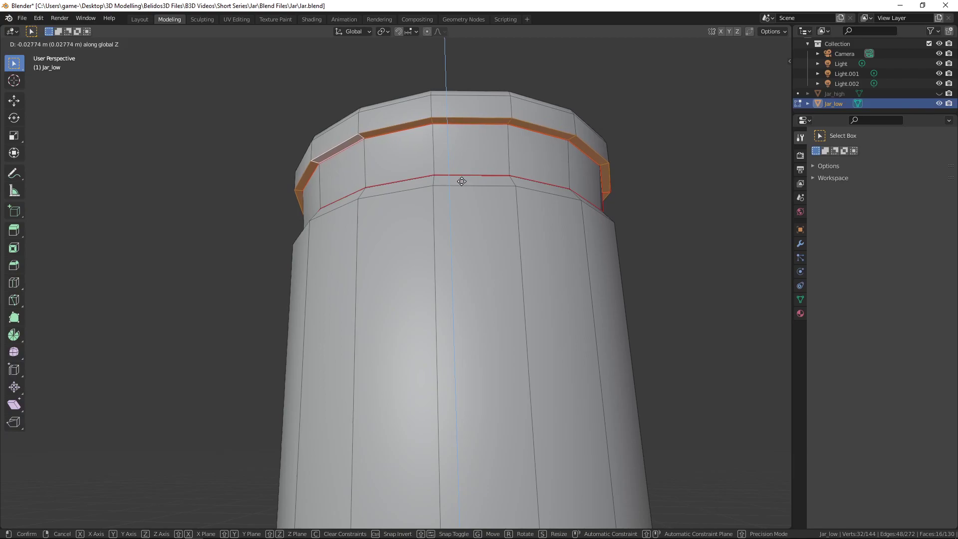
# Scale the edge loop where the rim's underside meets the jar's neck to 0.990.
pyautogui.press('2')
pyautogui.keyDown('alt'); pyautogui.click(545, 131); pyautogui.keyUp('alt')
pyautogui.press('s')
pyautogui.click(634, 233)
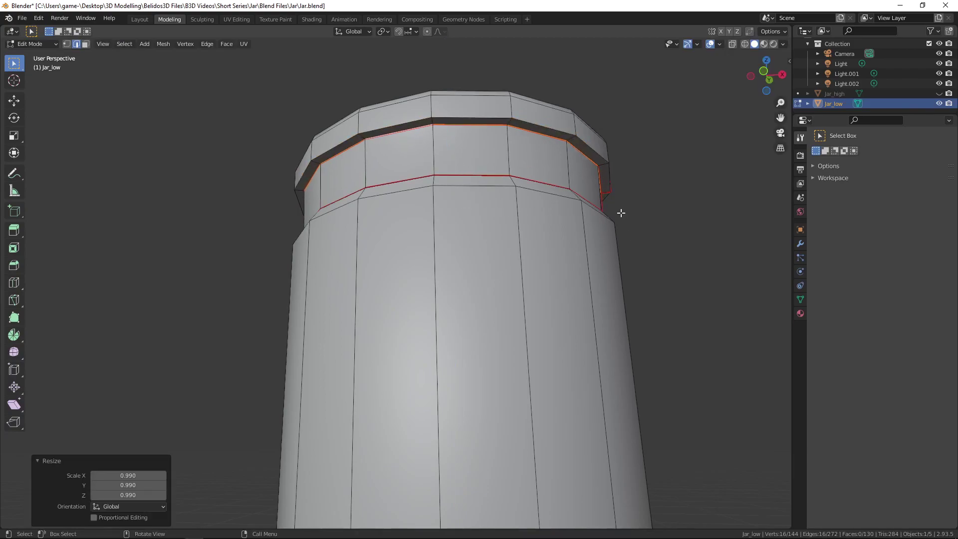
# Scale the entire Jar_low mesh to about 1.038 in X and Y, leaving Z locked.
pyautogui.press('KP_1')
pyautogui.scroll(-4, 569, 321)
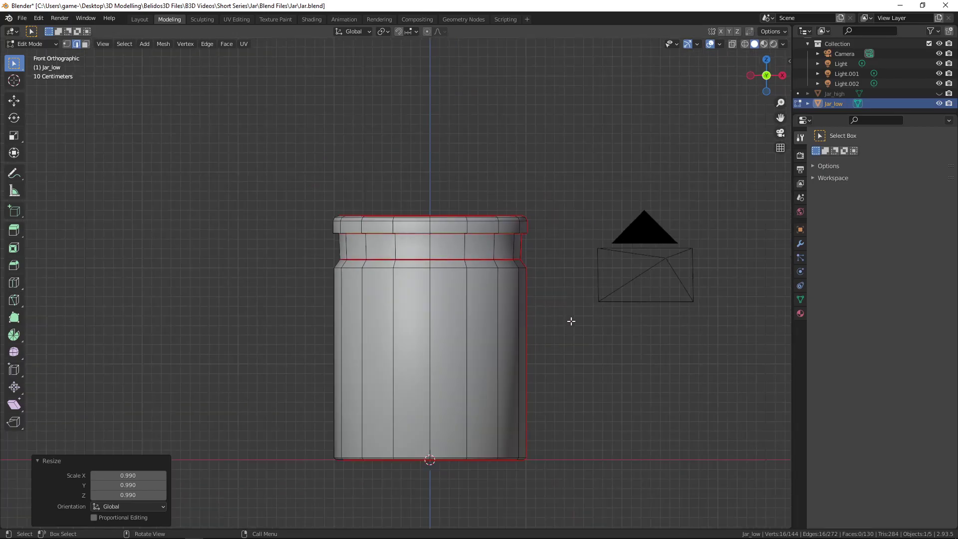
pyautogui.keyDown('shift'); pyautogui.moveTo(533, 398); pyautogui.dragTo(556, 358, button='middle'); pyautogui.keyUp('shift')
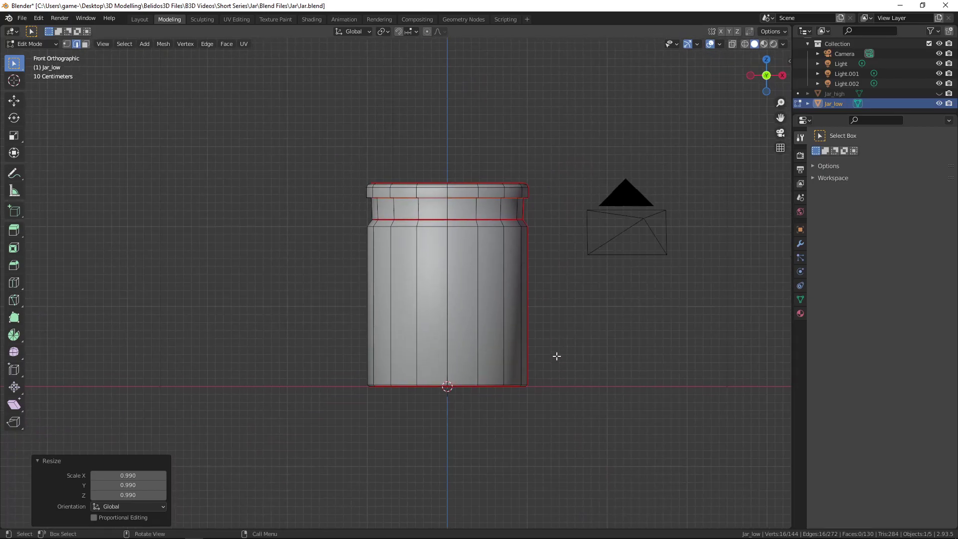
pyautogui.press('a')
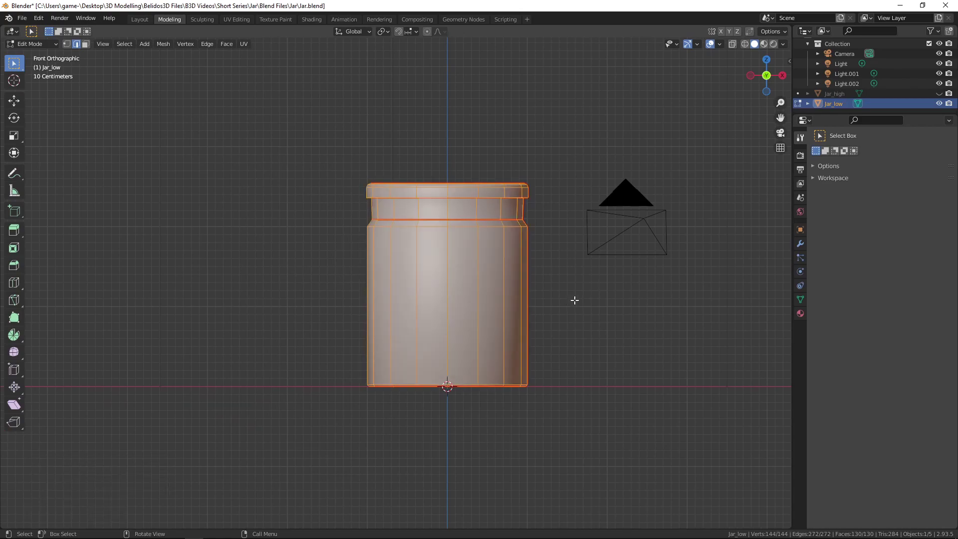
pyautogui.press('s')
pyautogui.hotkey('shift', 'z')
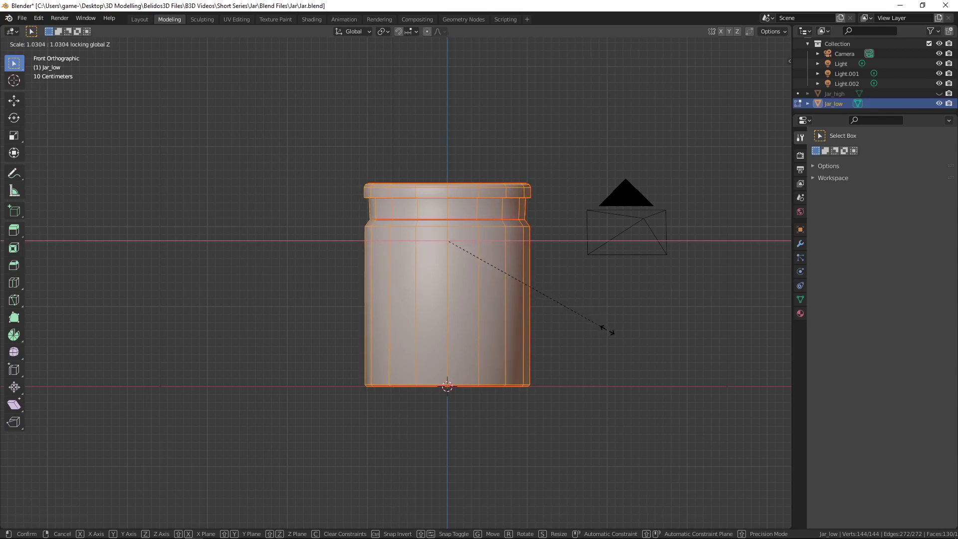
pyautogui.click(616, 336)
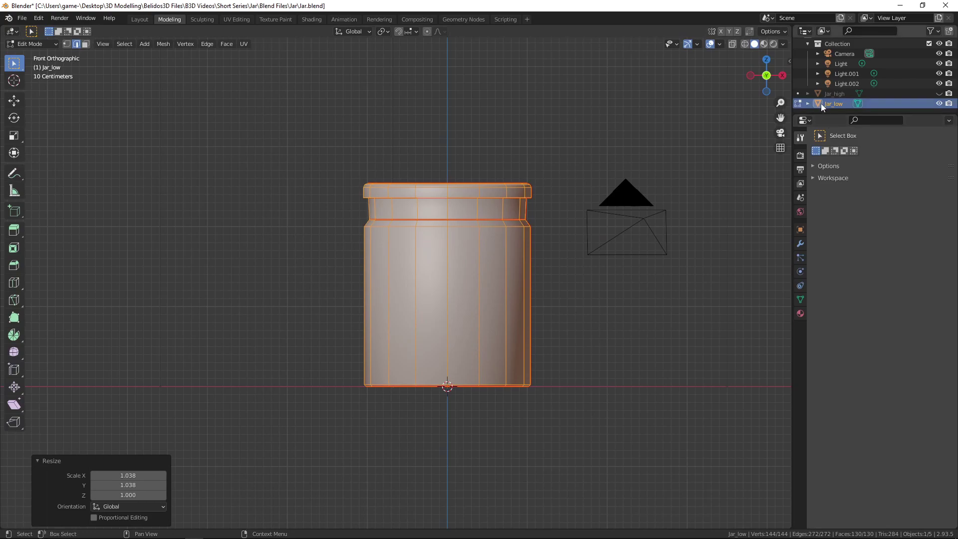
# Unhide Jar_high for comparison and scale the whole Jar_low mesh to about 0.993 in X and Y, with Z locked.
pyautogui.click(939, 94)
pyautogui.scroll(1, 549, 295)
pyautogui.scroll(-1, 549, 295)
pyautogui.press('s')
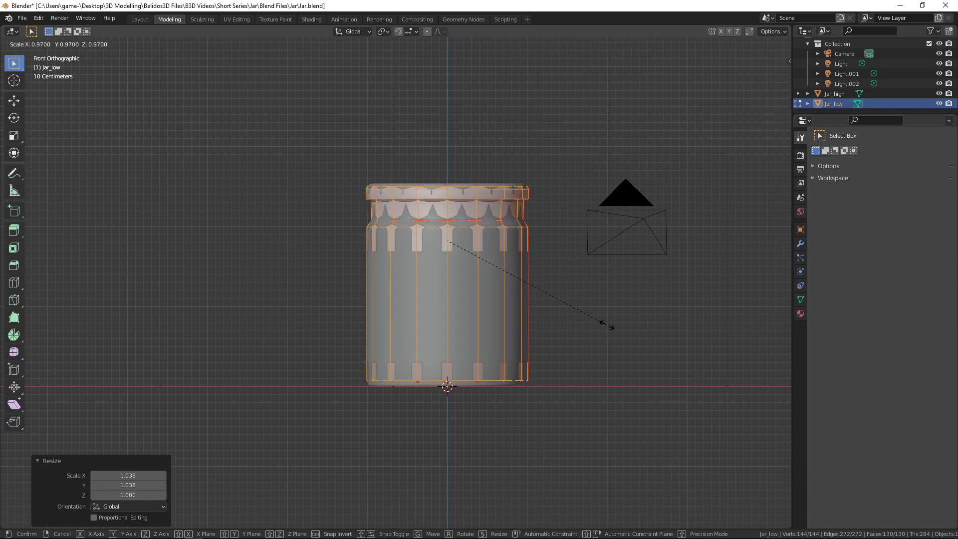
pyautogui.hotkey('shift', 'z')
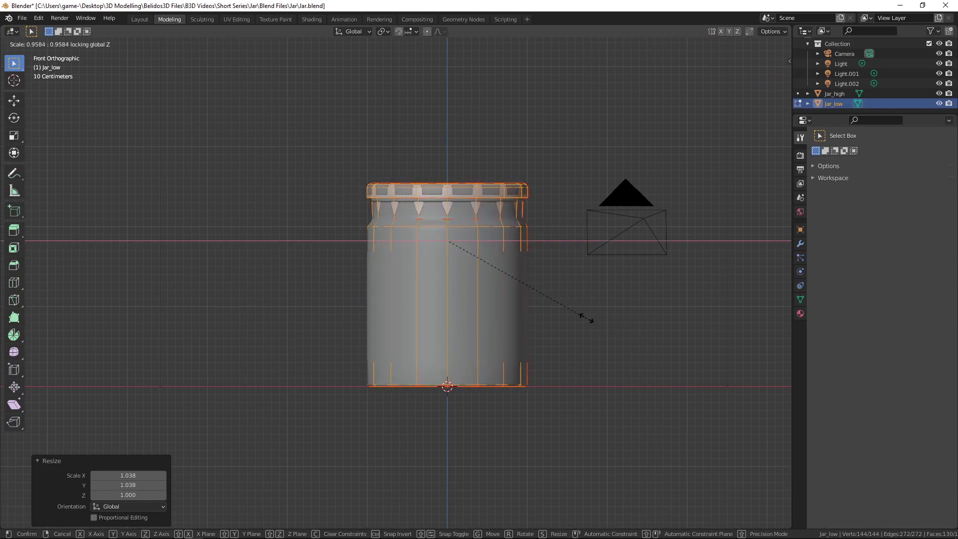
pyautogui.click(648, 333)
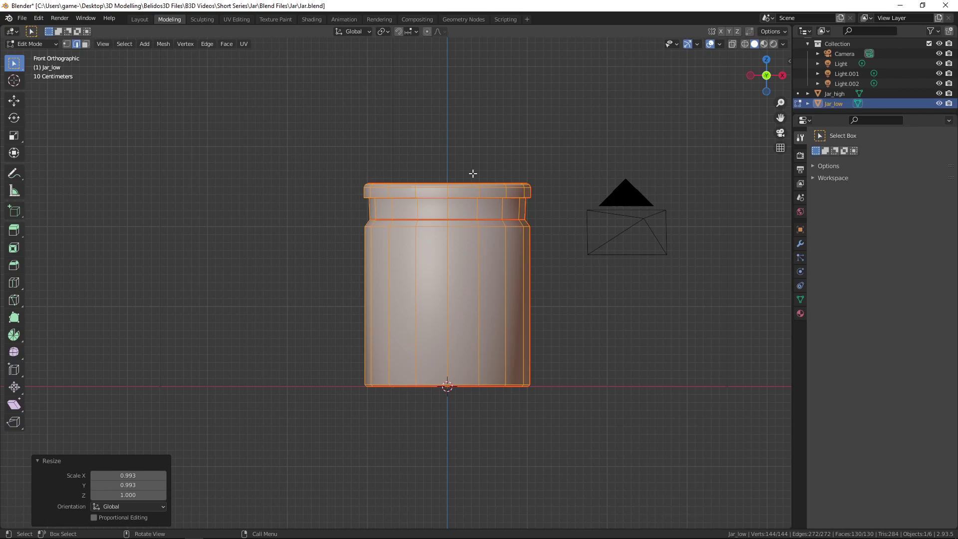
pyautogui.moveTo(470, 171); pyautogui.dragTo(626, 173, button='middle')
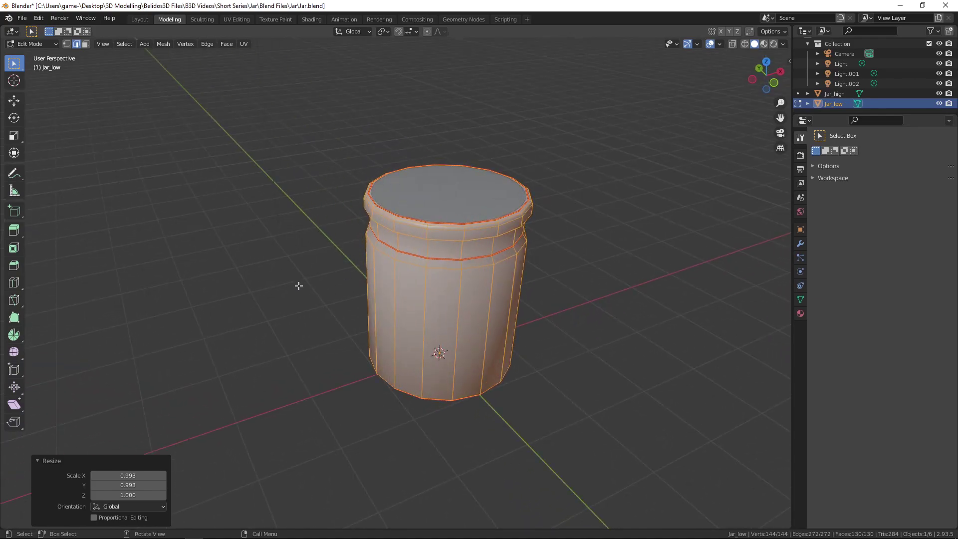
pyautogui.moveTo(342, 220); pyautogui.dragTo(479, 351, button='middle')
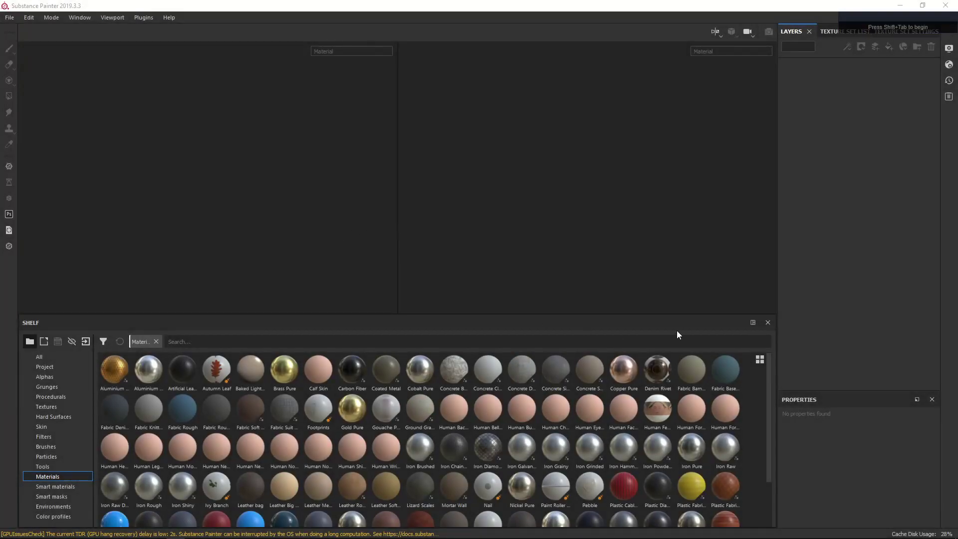
# Switch to Substance Painter and start a new project with the PBR - Metallic Roughness Alpha-blend template and Jar_low.fbx as its mesh.
pyautogui.click(9, 17)
pyautogui.click(29, 30)
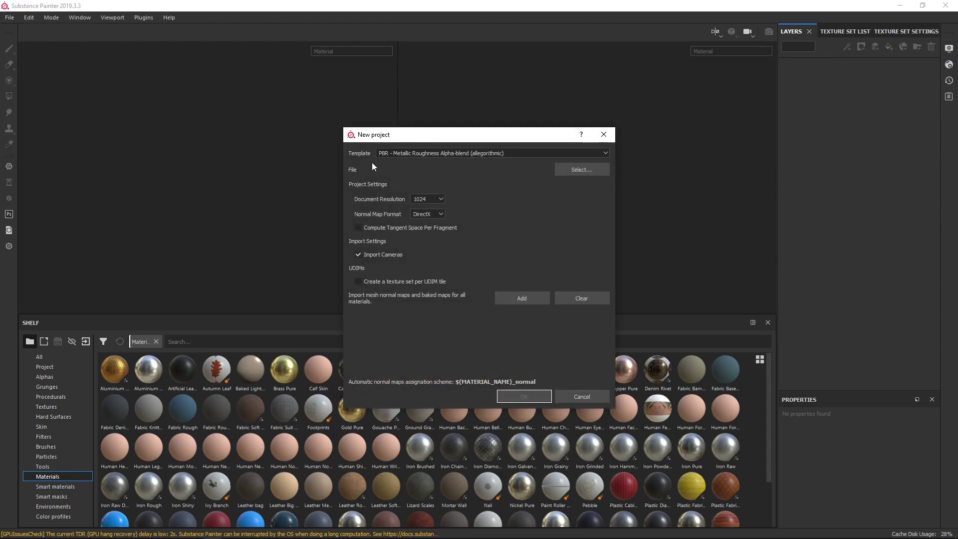
pyautogui.click(418, 152)
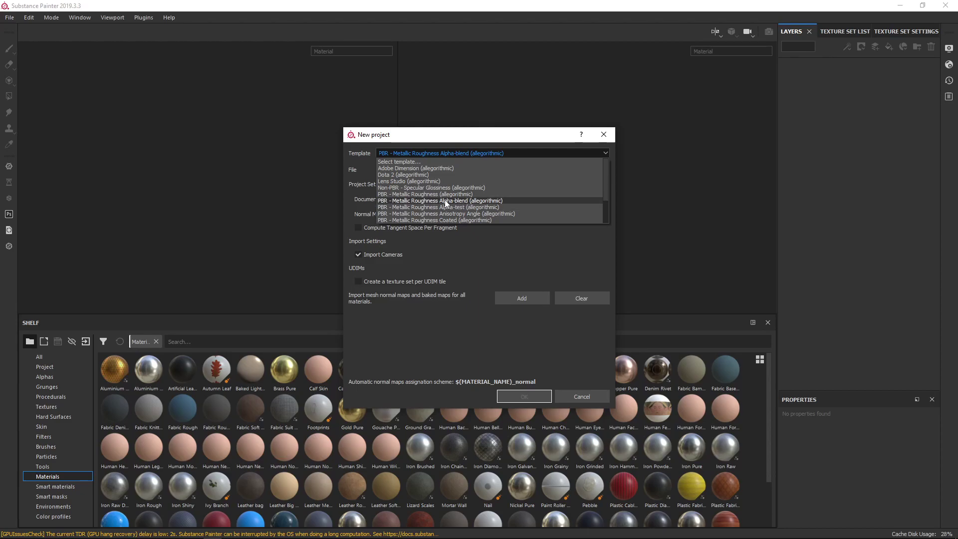
pyautogui.click(417, 201)
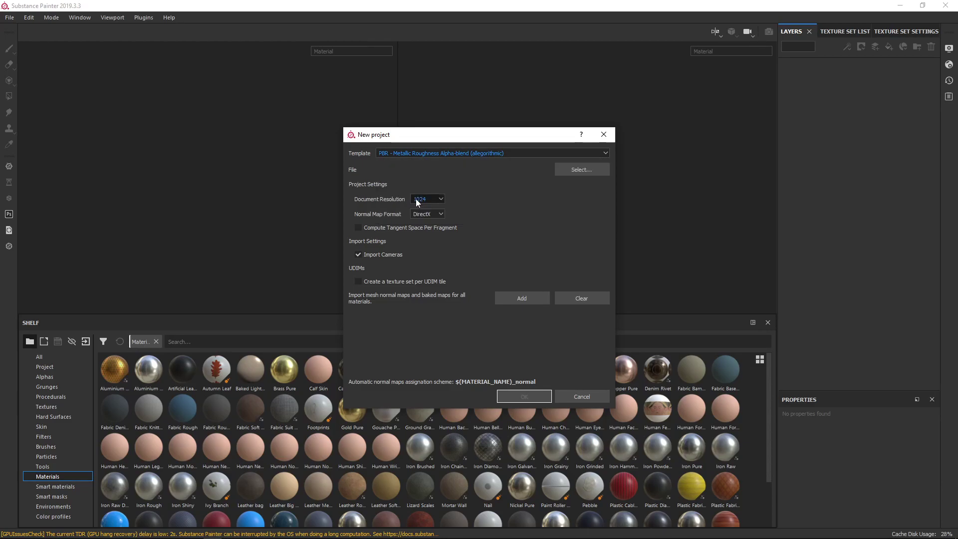
pyautogui.click(569, 171)
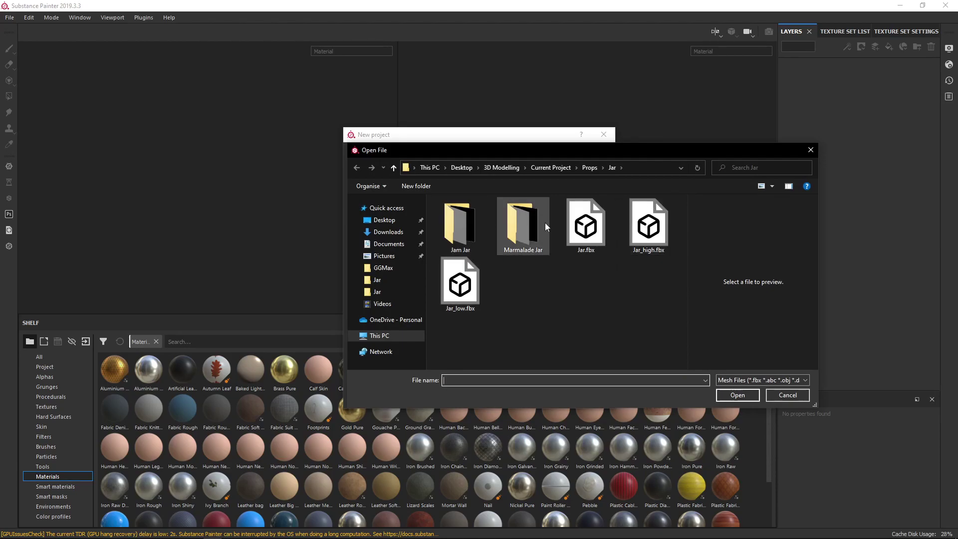
pyautogui.doubleClick(460, 291)
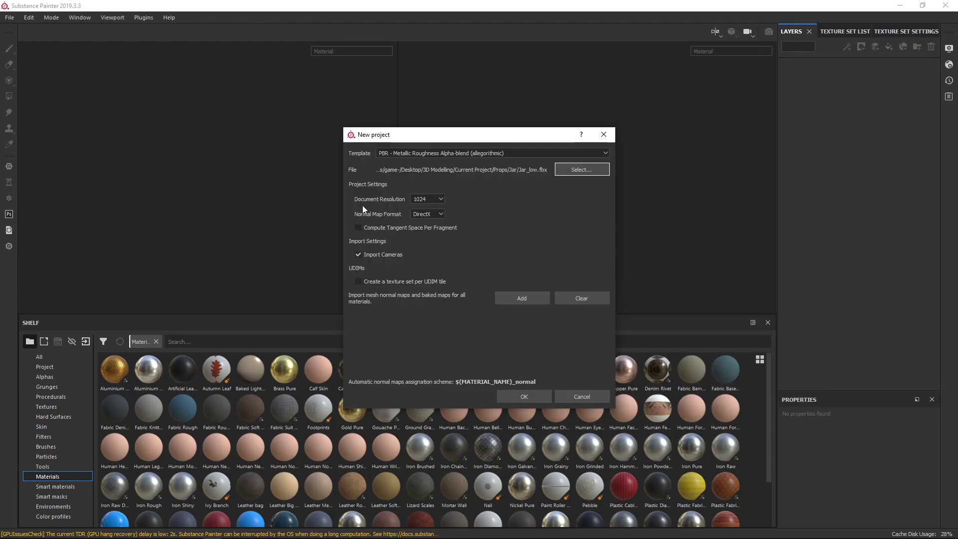
# Set the document resolution to 2048 and the normal map format to OpenGL, and create the project.
pyautogui.click(434, 199)
pyautogui.click(423, 234)
pyautogui.click(428, 215)
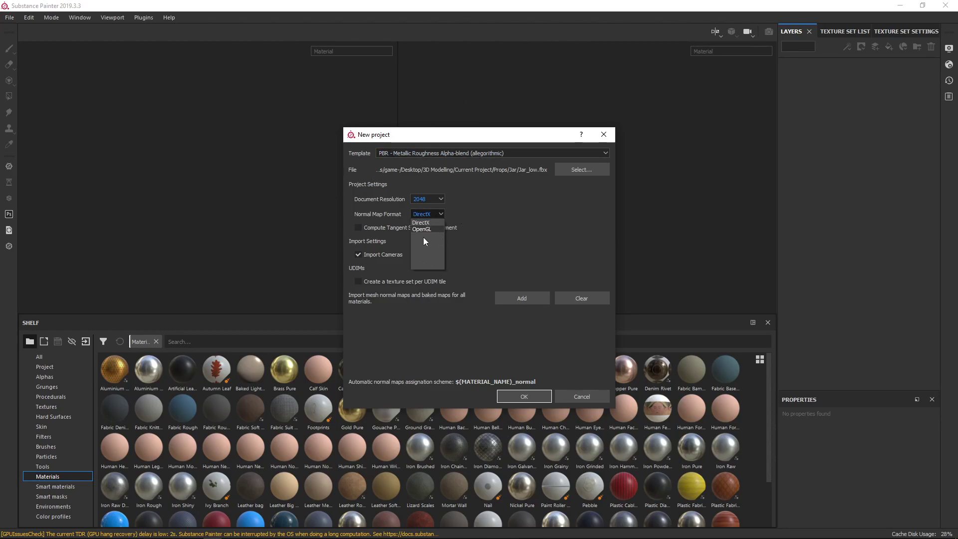
pyautogui.click(427, 227)
pyautogui.click(538, 396)
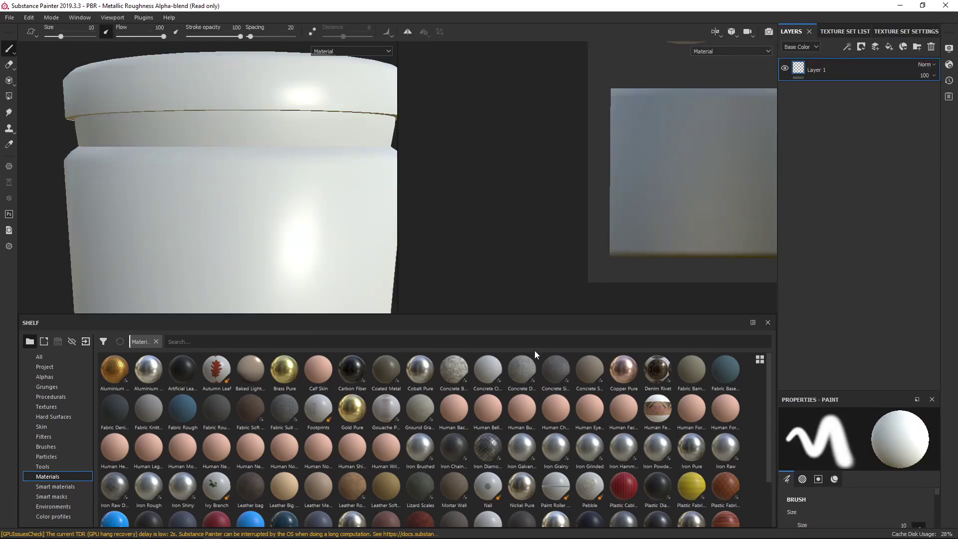
# Widen the 3D viewport against the UV view and delete Layer 1 from the layer stack.
pyautogui.scroll(3, 246, 250)
pyautogui.moveTo(246, 208)
pyautogui.keyDown('alt'); pyautogui.mouseDown()
pyautogui.moveTo(267, 176)
pyautogui.moveTo(330, 192)
pyautogui.moveTo(225, 154)
pyautogui.moveTo(195, 186)
pyautogui.mouseUp(); pyautogui.keyUp('alt')
pyautogui.press('f')
pyautogui.keyDown('alt'); pyautogui.moveTo(195, 187); pyautogui.dragTo(239, 214, button='middle'); pyautogui.keyUp('alt')
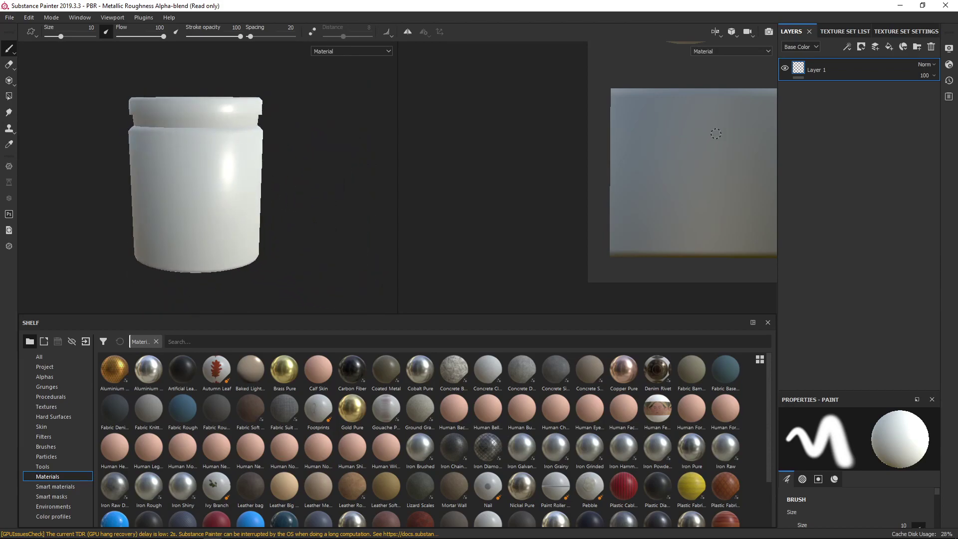
pyautogui.scroll(-5, 716, 134)
pyautogui.keyDown('alt'); pyautogui.moveTo(711, 193); pyautogui.dragTo(690, 209, button='middle'); pyautogui.keyUp('alt')
pyautogui.moveTo(400, 197); pyautogui.dragTo(566, 195)
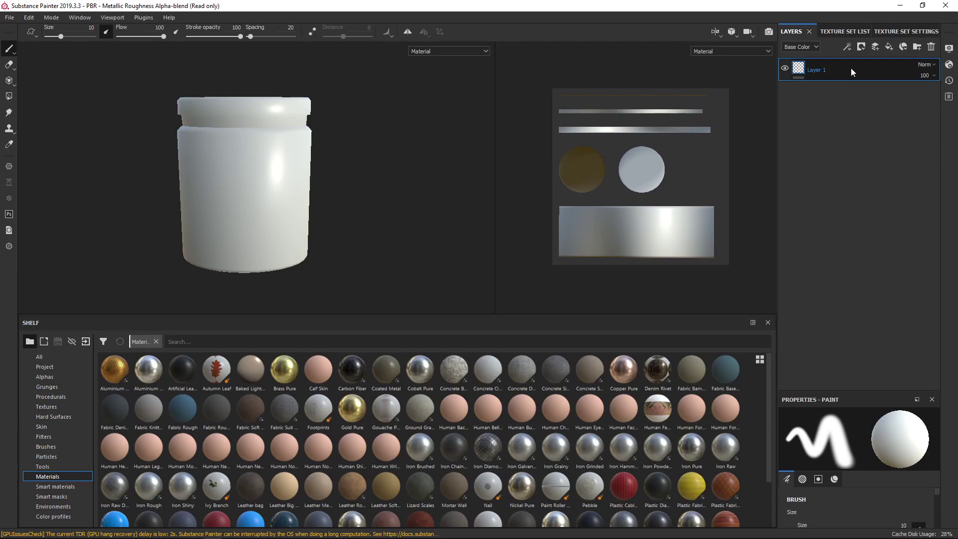
pyautogui.press('Delete')
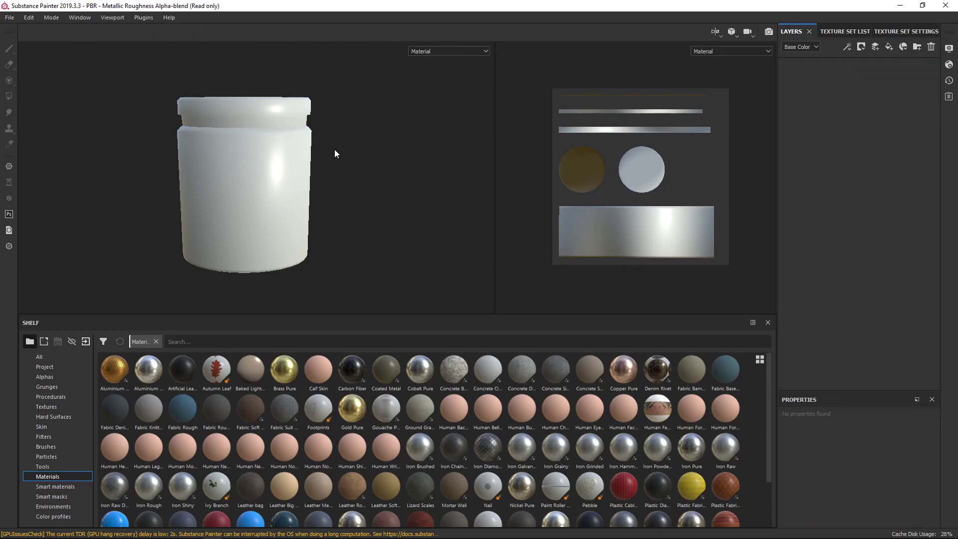
# Add an Ambient occlusion channel to the jar's texture set.
pyautogui.keyDown('alt'); pyautogui.moveTo(295, 182); pyautogui.dragTo(331, 147); pyautogui.keyUp('alt')
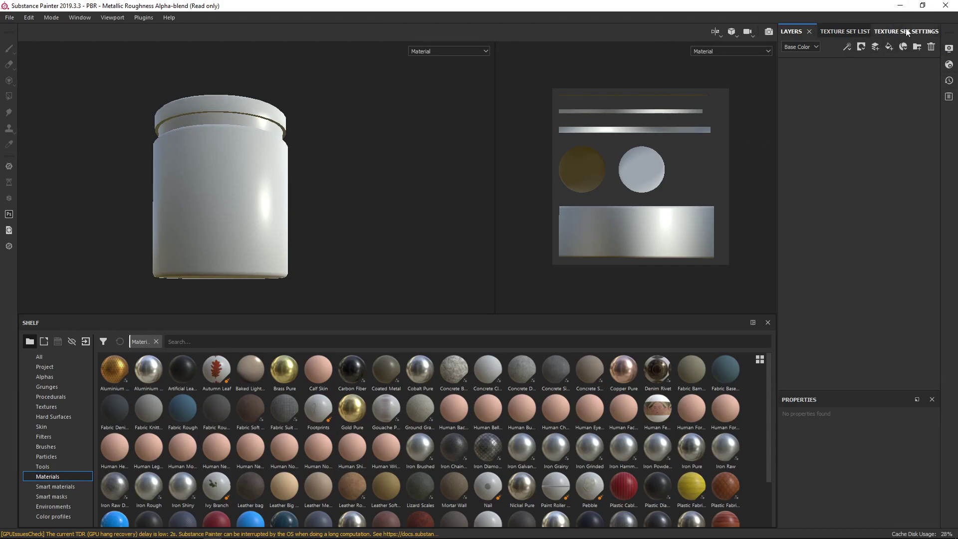
pyautogui.click(889, 32)
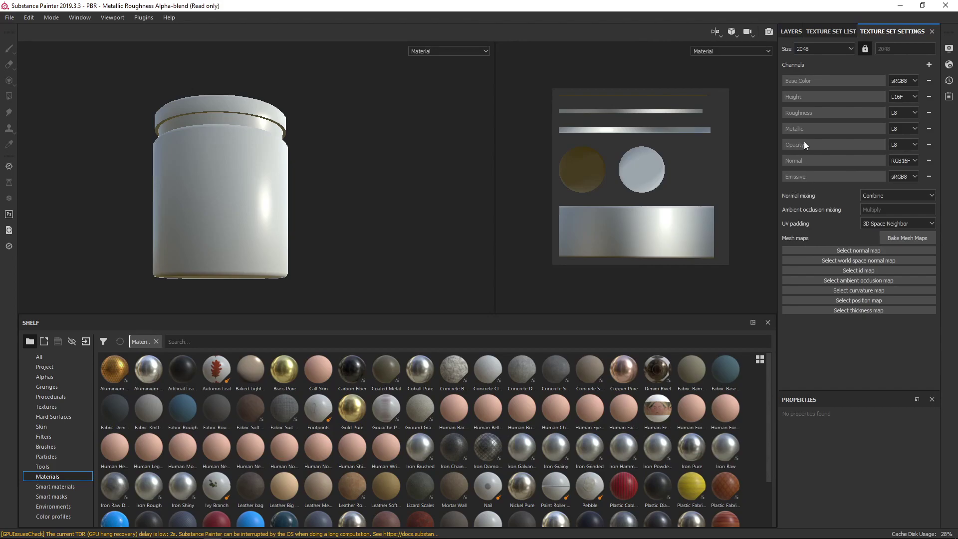
pyautogui.click(929, 65)
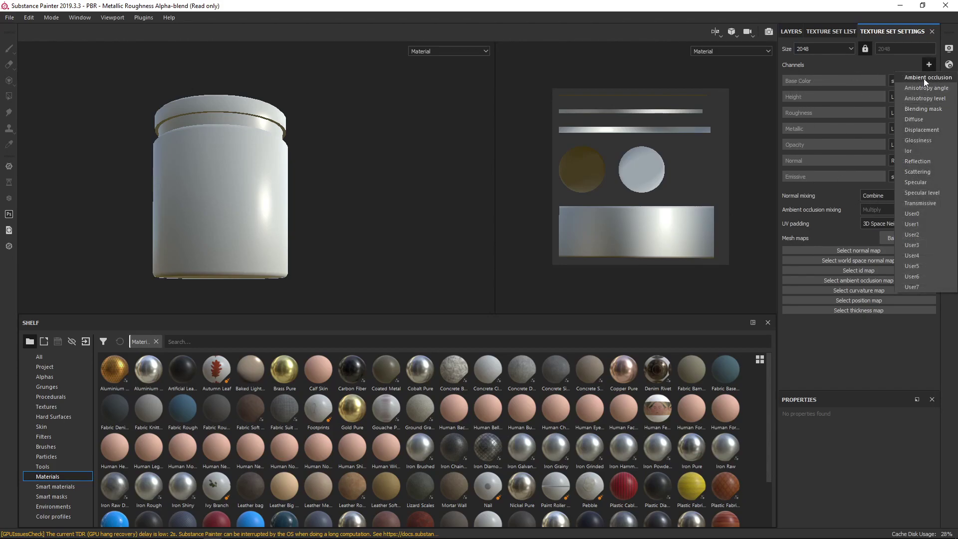
pyautogui.click(924, 78)
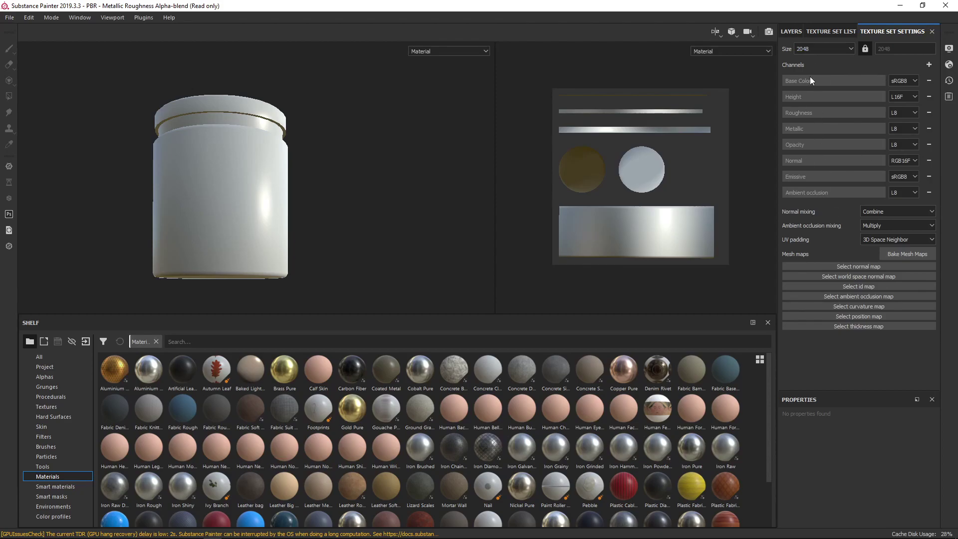
# In the mesh map baking settings, set the output size to 2048 and add Jar_high.fbx as the high definition mesh.
pyautogui.click(913, 254)
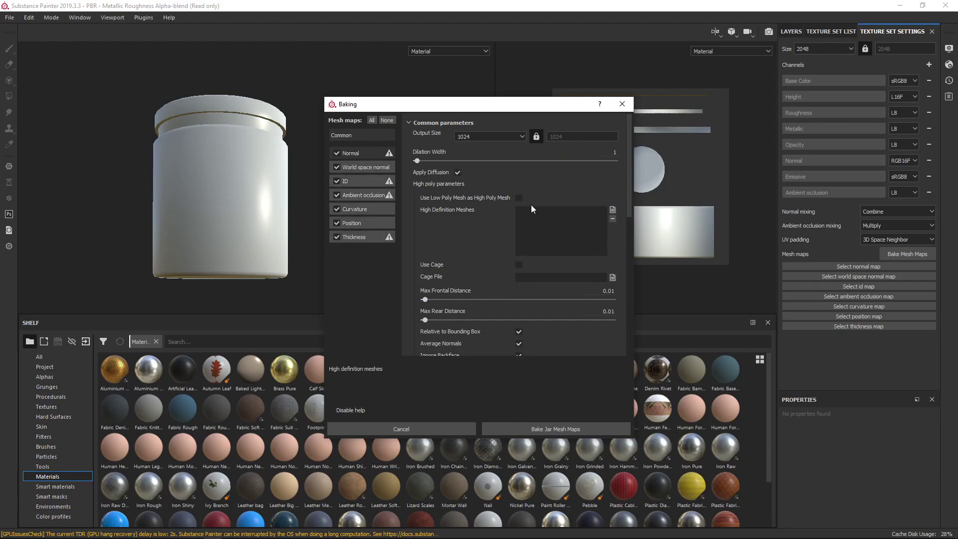
pyautogui.click(487, 135)
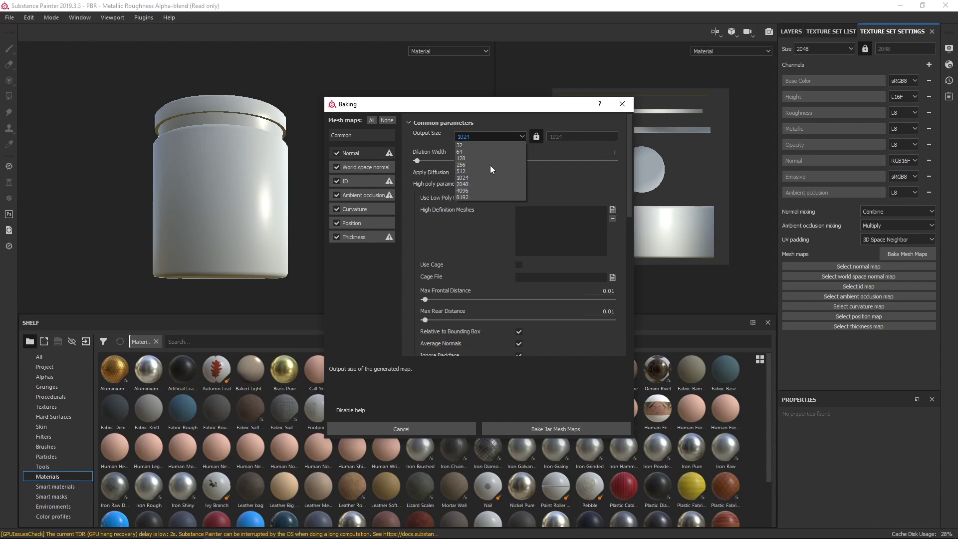
pyautogui.click(468, 184)
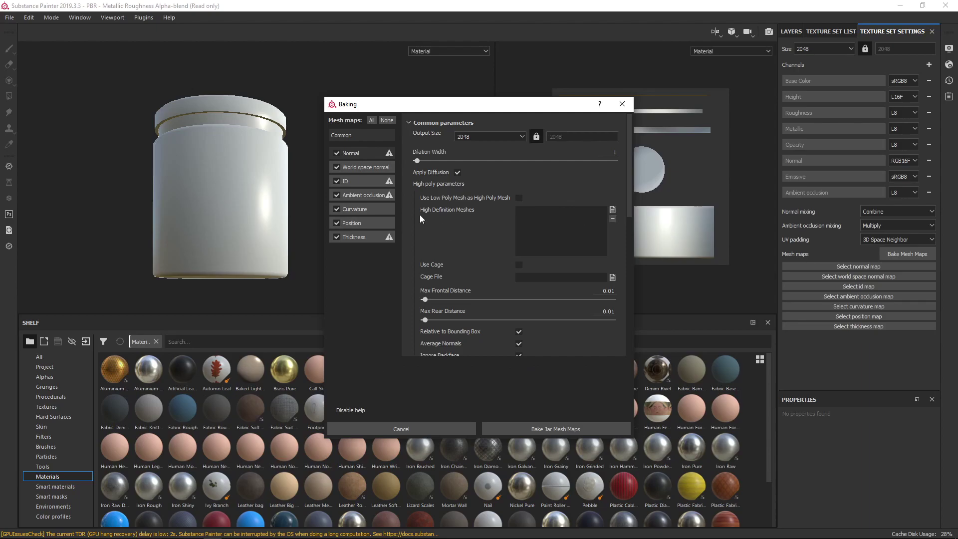
pyautogui.click(613, 210)
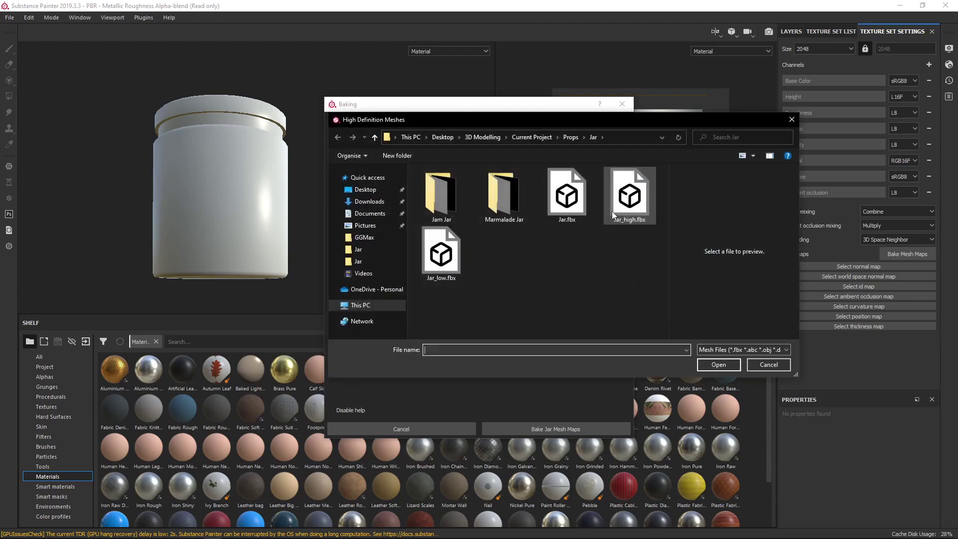
pyautogui.click(630, 195)
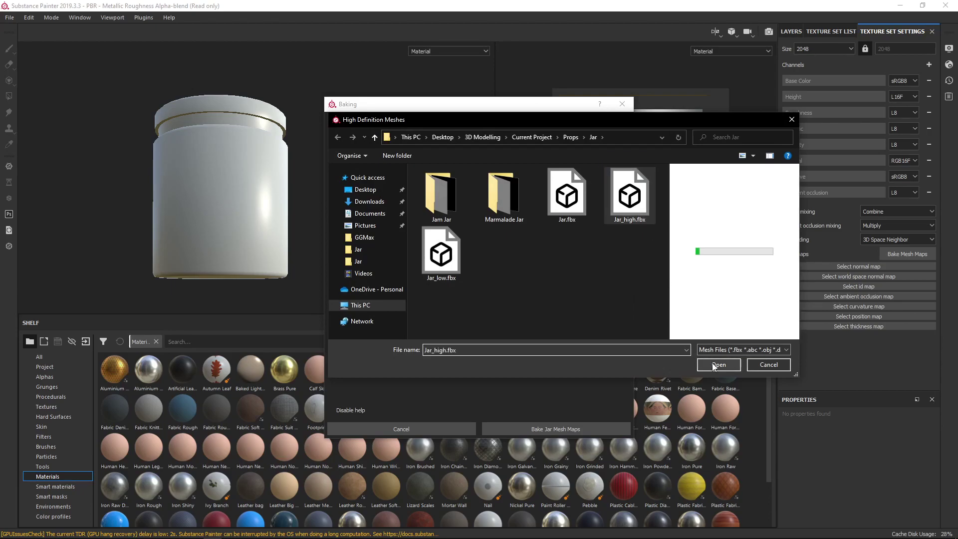
pyautogui.click(715, 365)
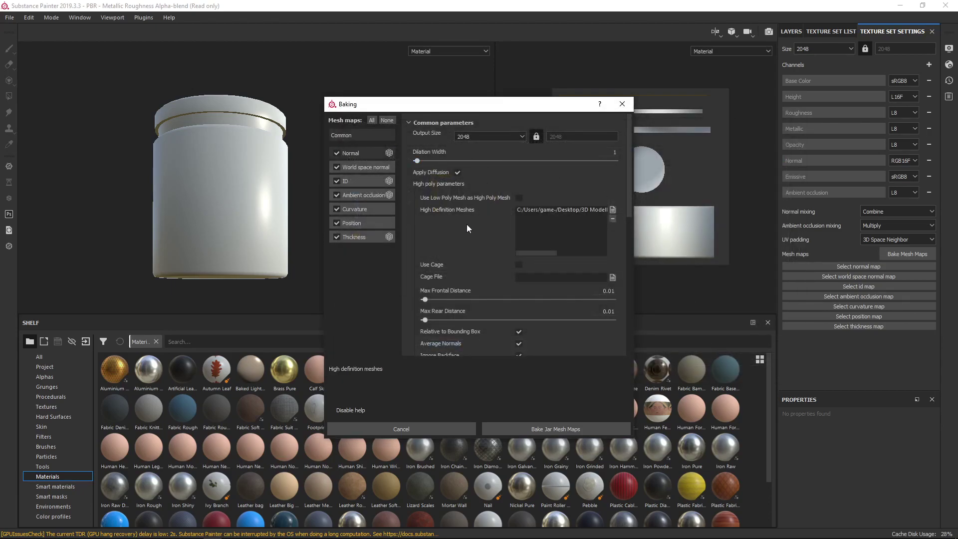
pyautogui.scroll(-1, 448, 209)
pyautogui.scroll(-2, 475, 201)
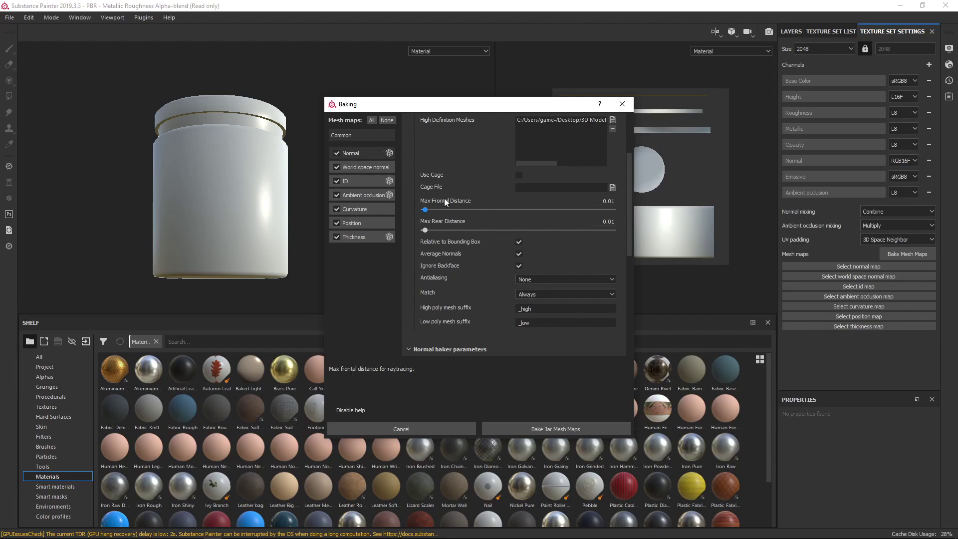
# Bake all of the jar's mesh maps with max frontal and rear distances of 0.01 and inspect the baked jar.
pyautogui.click(612, 202)
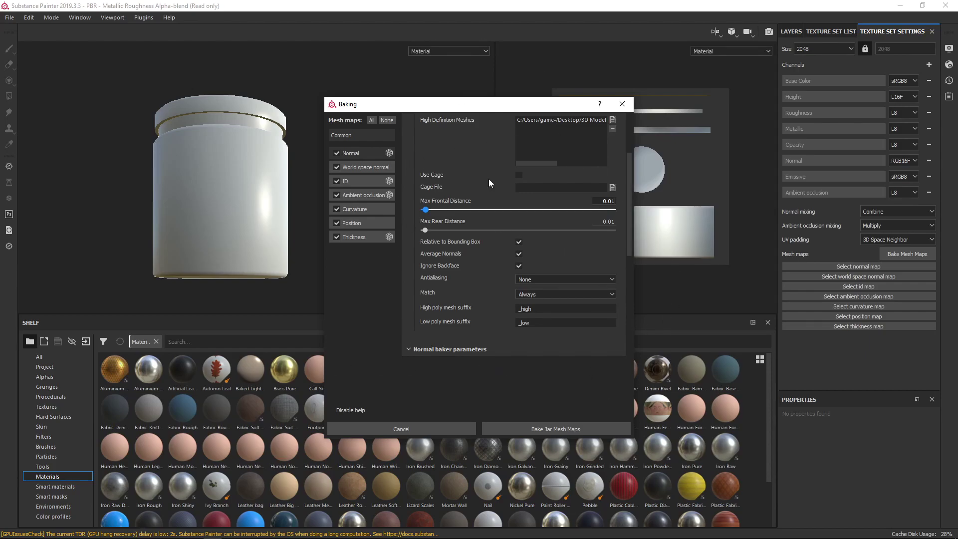
pyautogui.click(553, 428)
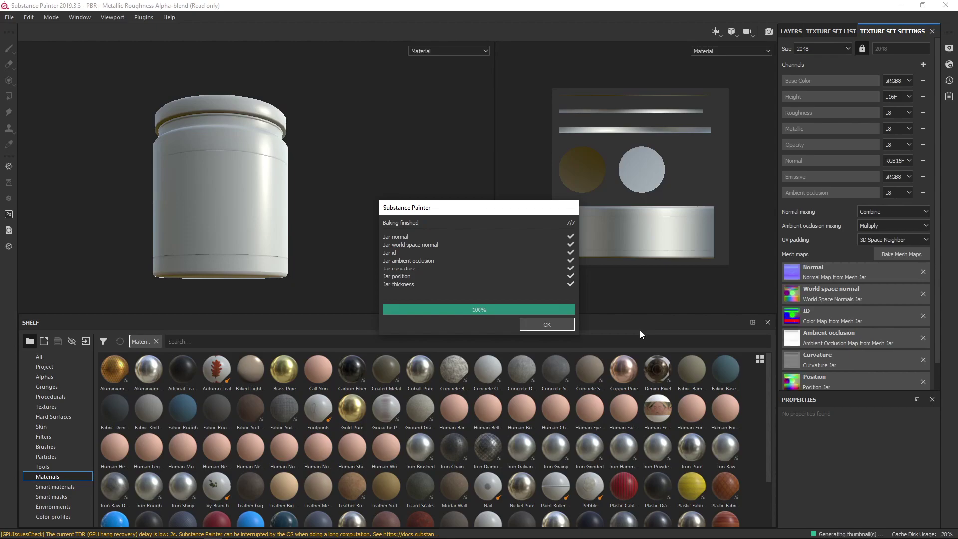
pyautogui.click(549, 324)
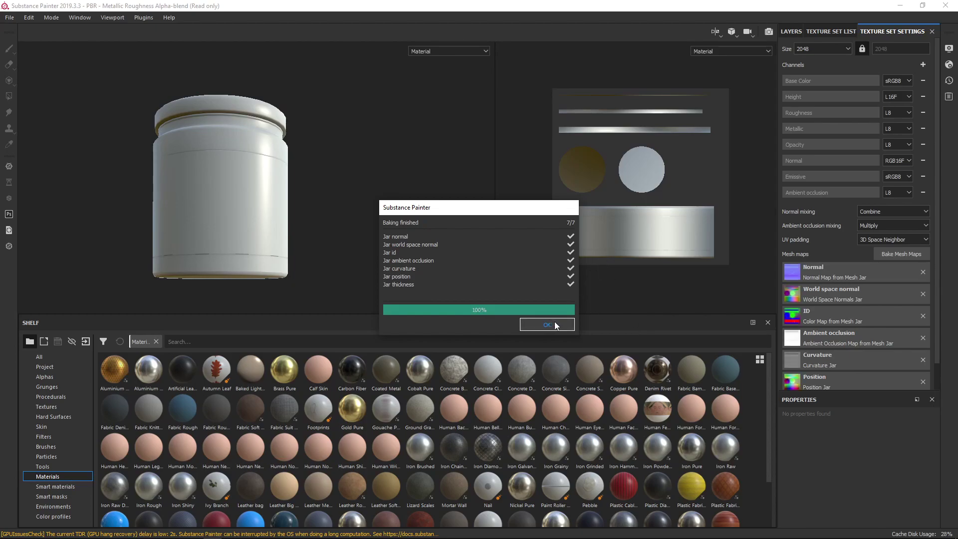
pyautogui.scroll(2, 275, 197)
pyautogui.scroll(1, 266, 214)
pyautogui.keyDown('alt'); pyautogui.moveTo(250, 240); pyautogui.dragTo(271, 106); pyautogui.keyUp('alt')
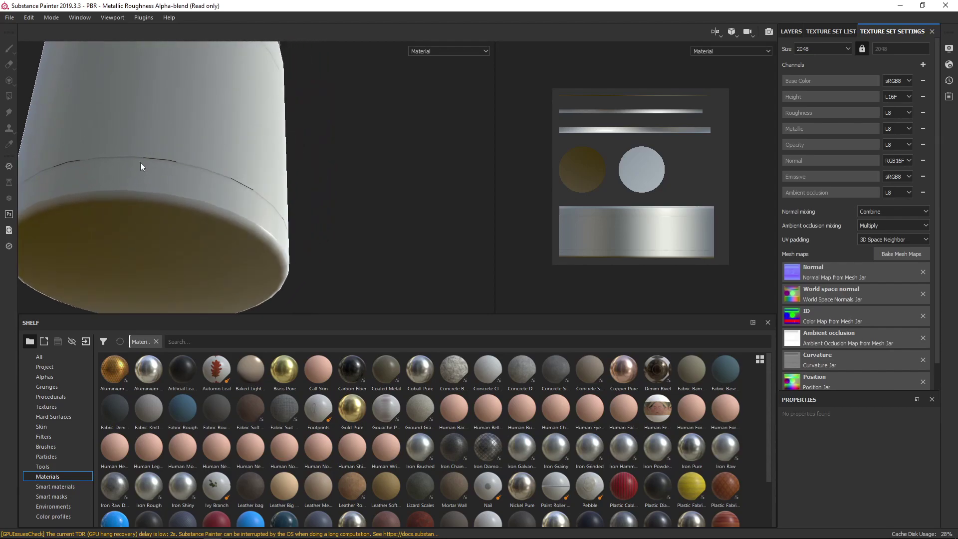
pyautogui.press('f')
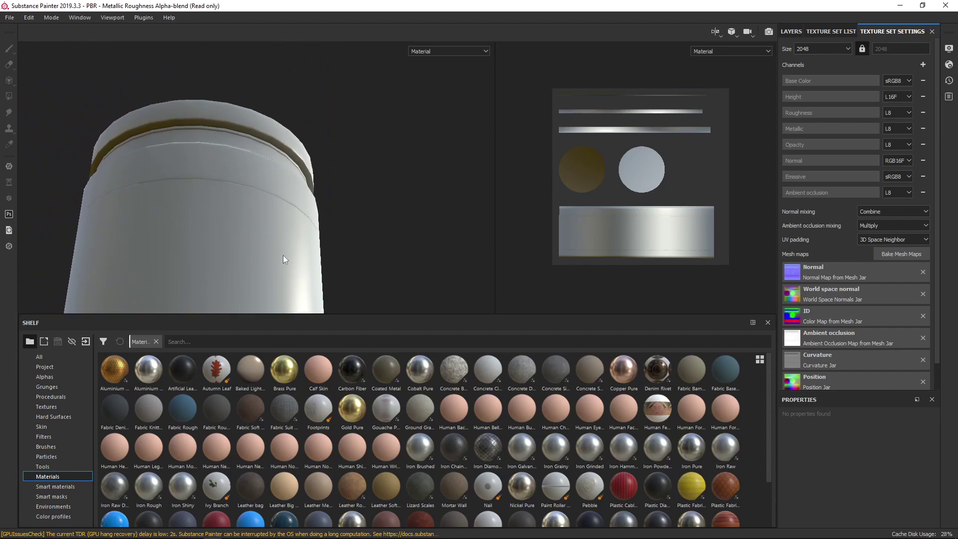
pyautogui.keyDown('alt'); pyautogui.moveTo(202, 261); pyautogui.dragTo(308, 241); pyautogui.keyUp('alt')
pyautogui.scroll(-5, 310, 195)
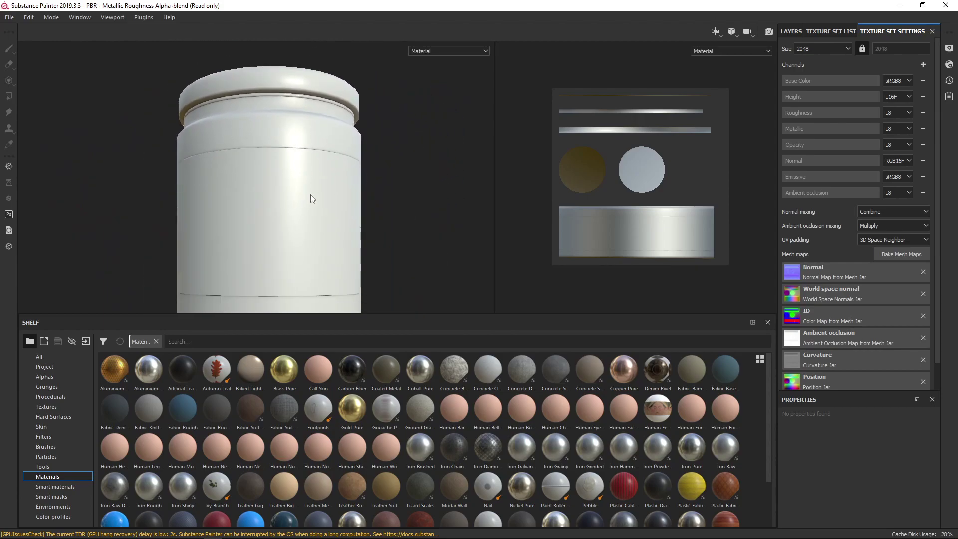
# In the mesh map baking settings, set both the max frontal distance and the max rear distance to 0.015.
pyautogui.click(899, 253)
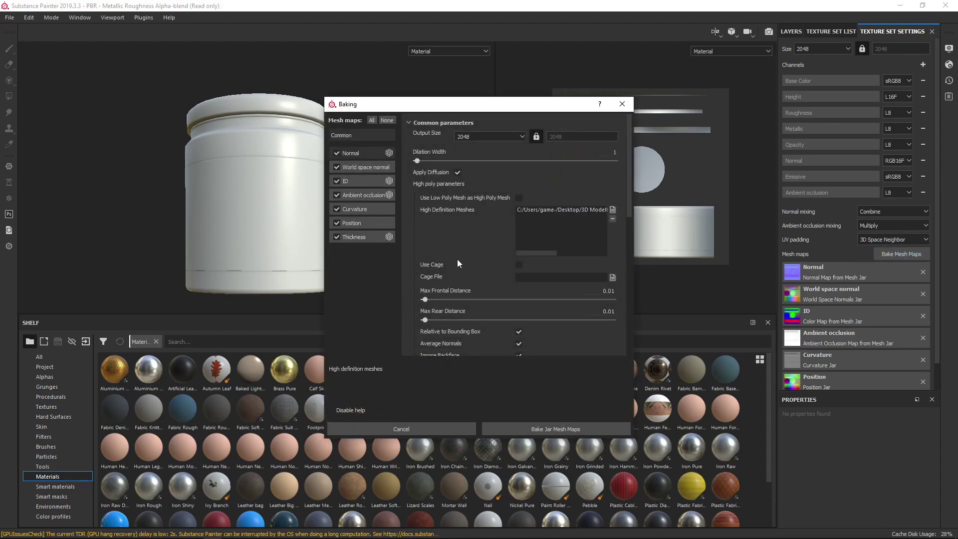
pyautogui.scroll(-1, 424, 264)
pyautogui.click(607, 261)
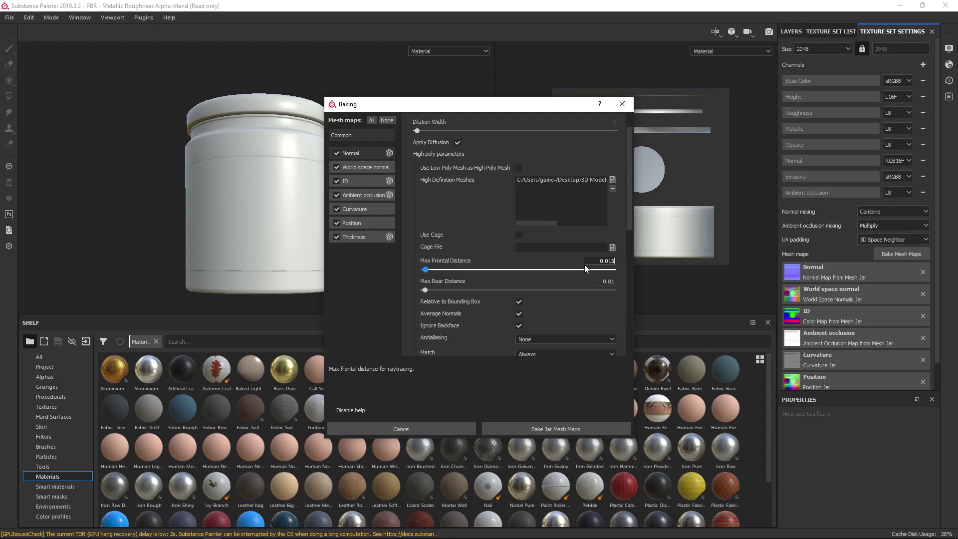
pyautogui.write('5')
pyautogui.press('Tab')
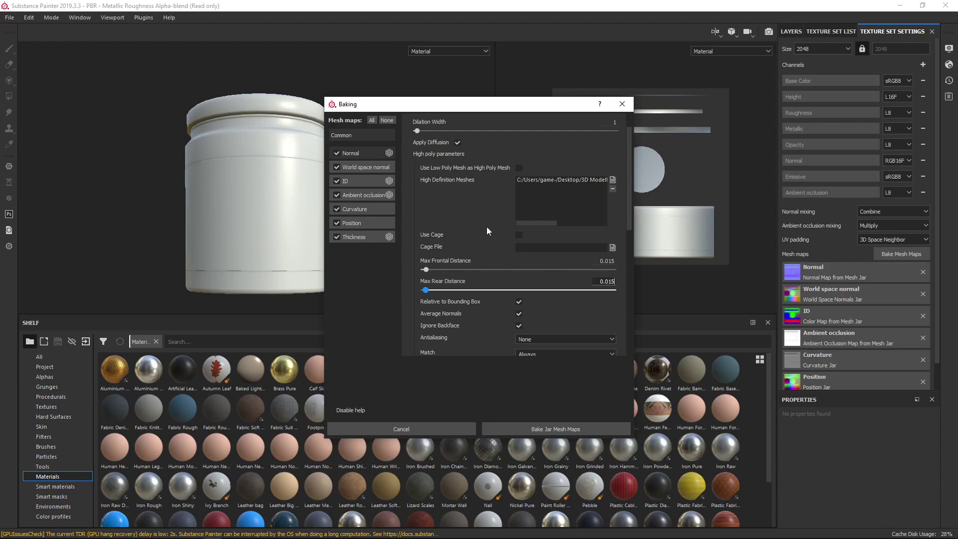
# Set the baking antialiasing to Subsampling 4x4, rebake the jar's mesh maps and inspect the jar from several sides.
pyautogui.click(538, 339)
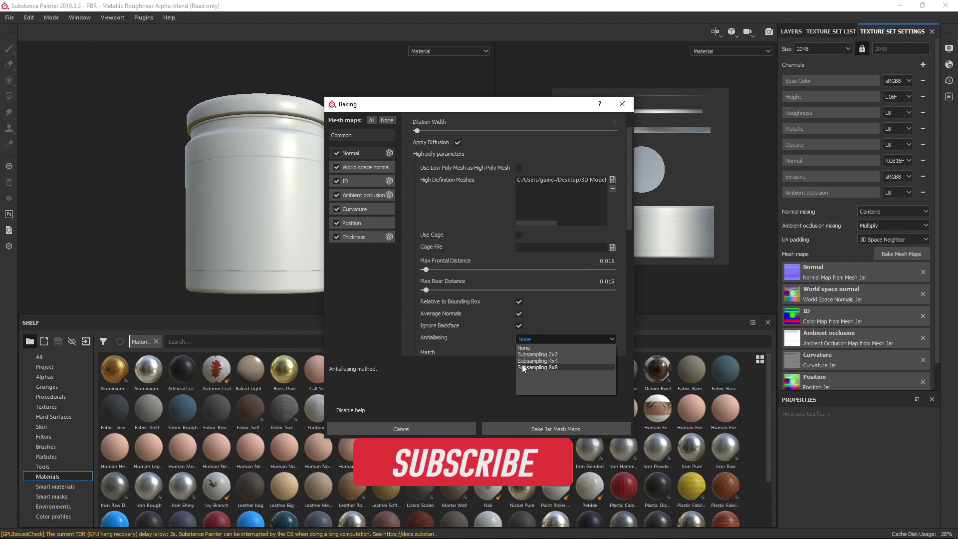
pyautogui.click(538, 360)
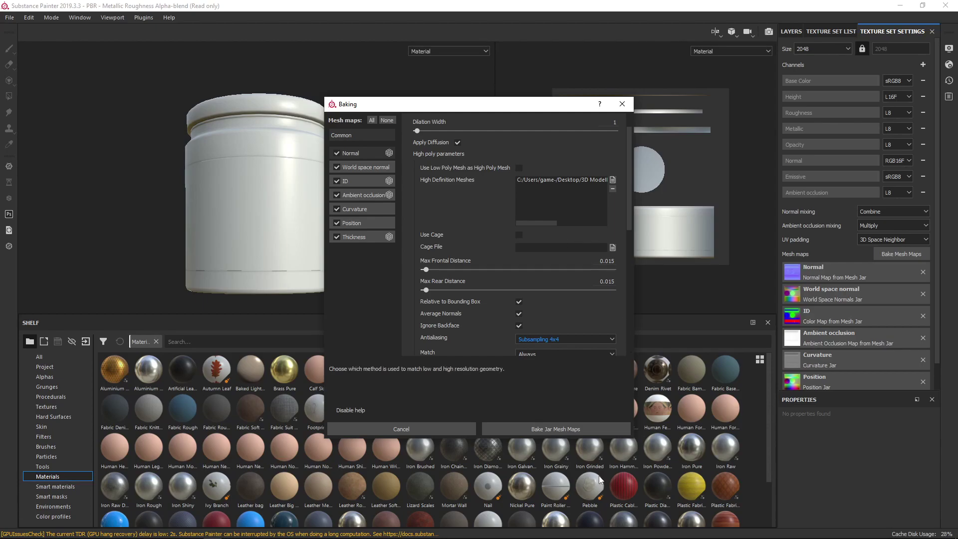
pyautogui.click(552, 432)
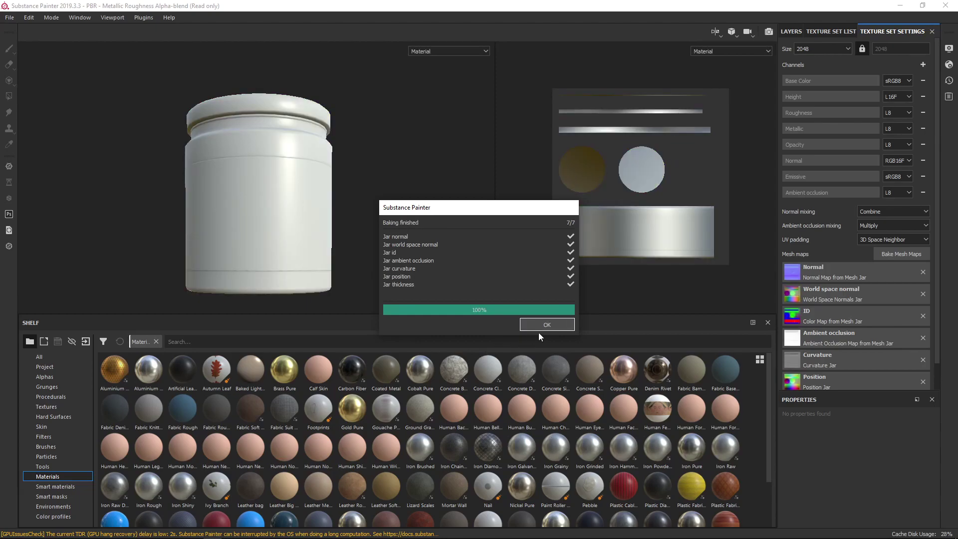
pyautogui.click(541, 328)
pyautogui.scroll(3, 311, 187)
pyautogui.keyDown('alt'); pyautogui.moveTo(385, 256); pyautogui.dragTo(491, 273); pyautogui.keyUp('alt')
pyautogui.scroll(-3, 374, 201)
pyautogui.keyDown('alt'); pyautogui.moveTo(375, 202); pyautogui.dragTo(419, 220, button='middle'); pyautogui.keyUp('alt')
pyautogui.keyDown('alt'); pyautogui.moveTo(420, 220); pyautogui.dragTo(295, 218); pyautogui.keyUp('alt')
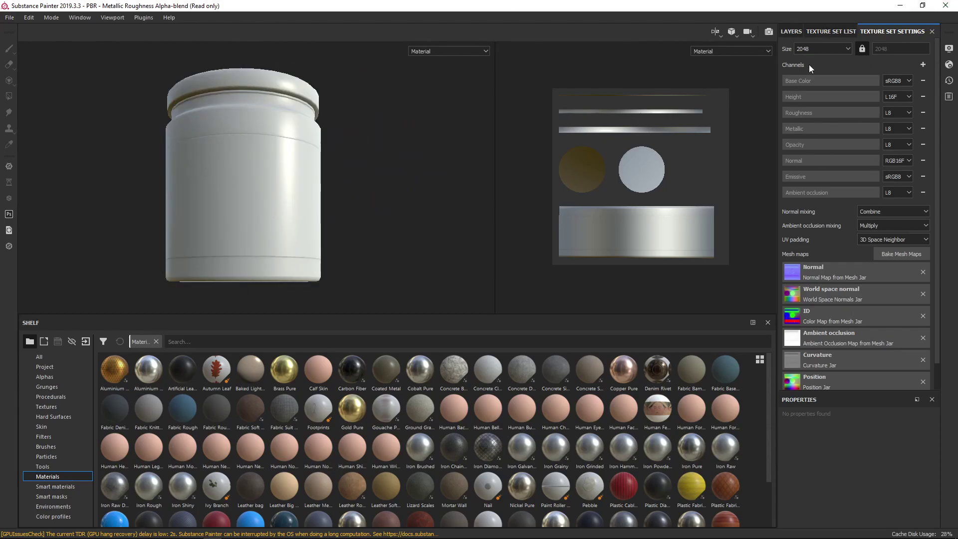
# Search the smart materials for "glass" and add Glass Film Dirty Mirror to the jar's layer stack.
pyautogui.click(791, 32)
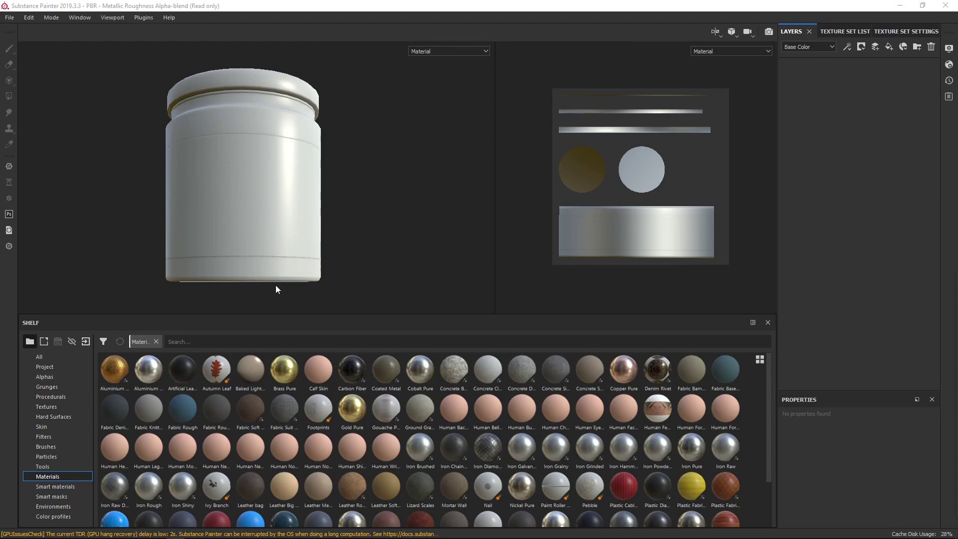
pyautogui.click(49, 487)
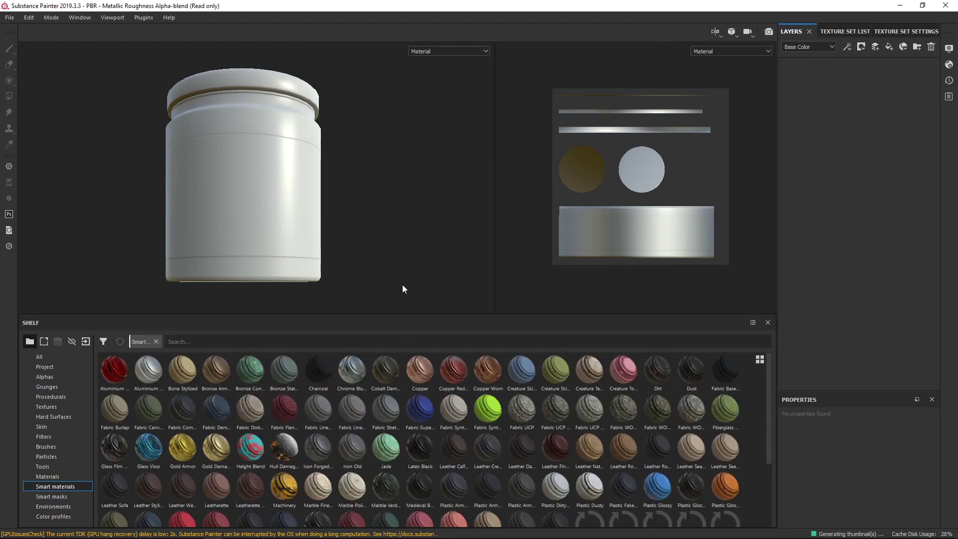
pyautogui.click(219, 342)
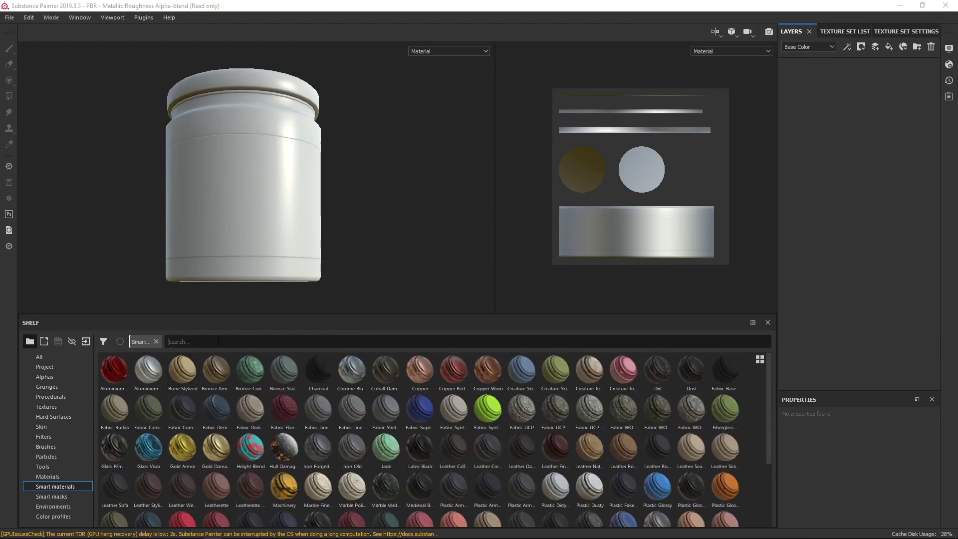
pyautogui.write('glass')
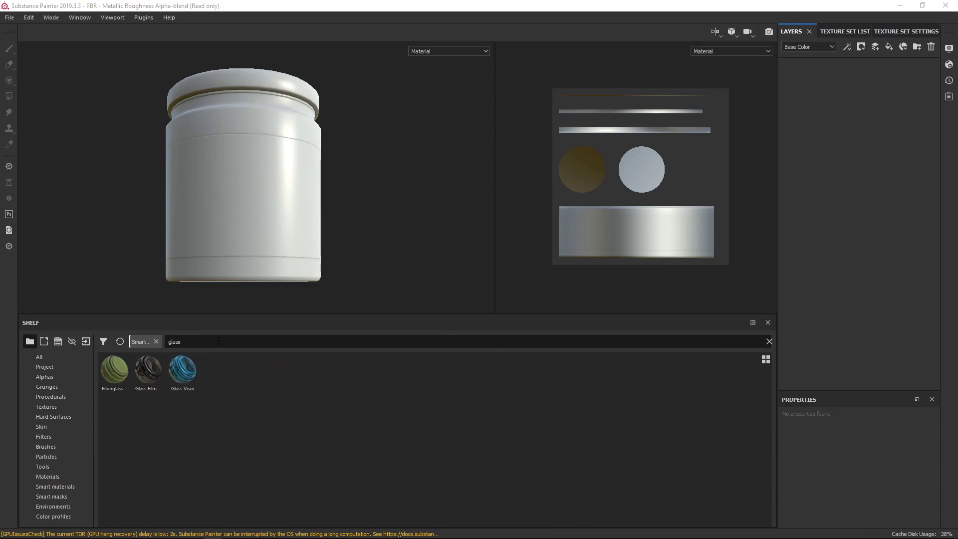
pyautogui.click(141, 378)
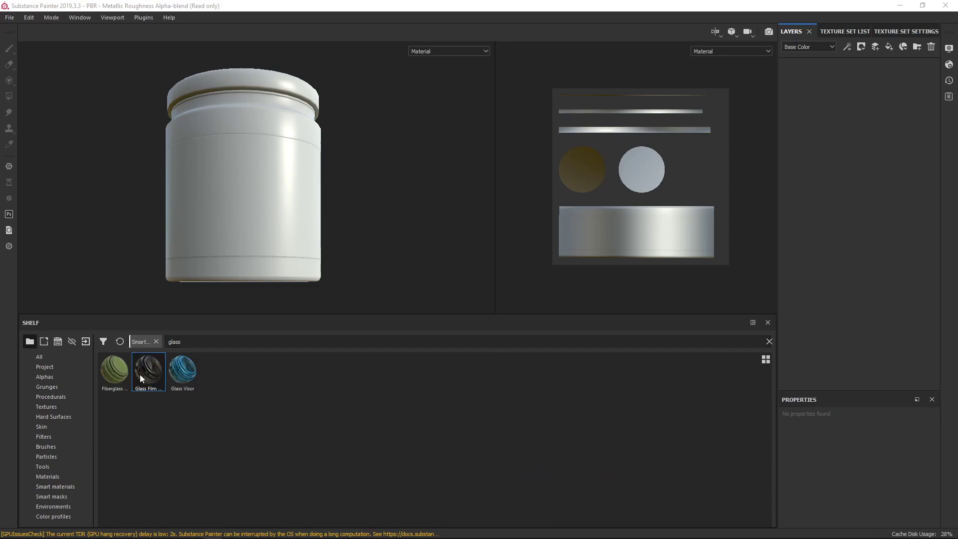
pyautogui.moveTo(148, 373); pyautogui.dragTo(830, 115)
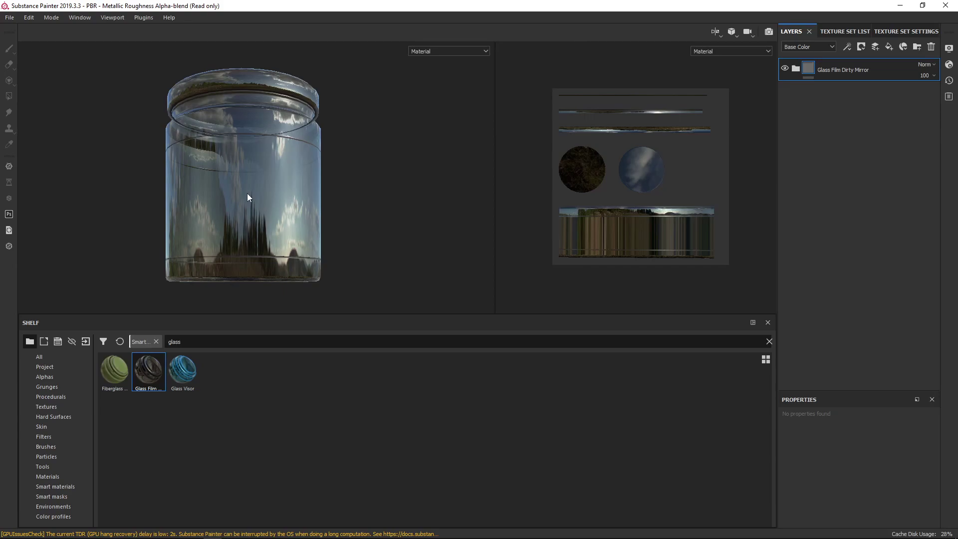
# Put the Glass Film Dirty Mirror material inside a new layer folder and rename the folder Glass.
pyautogui.click(918, 46)
pyautogui.moveTo(873, 92); pyautogui.dragTo(824, 70)
pyautogui.click(829, 70)
pyautogui.doubleClick(840, 69)
pyautogui.write('Glass')
pyautogui.press('Return')
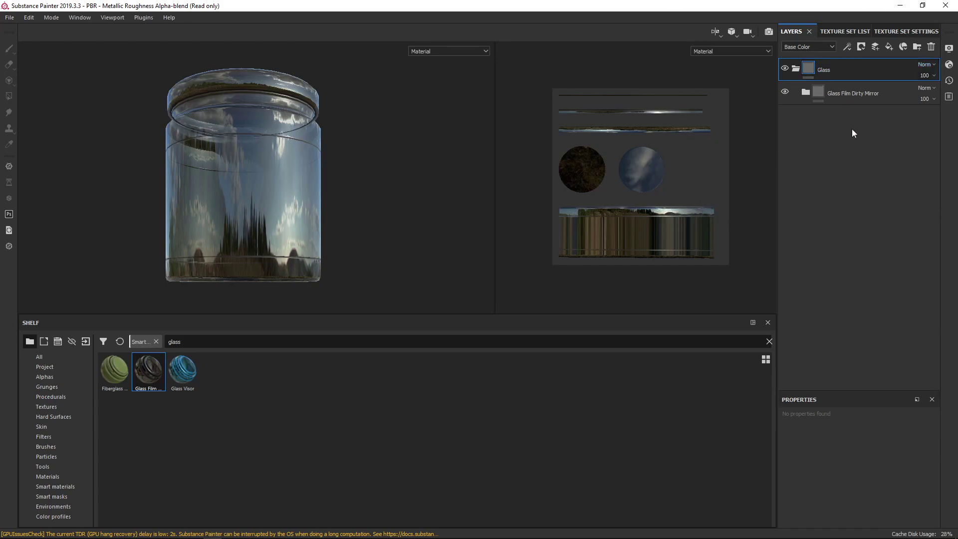
# Add a color selection mask to the Glass folder and pick the blue ID color of the jar's neck and base.
pyautogui.rightClick(806, 66)
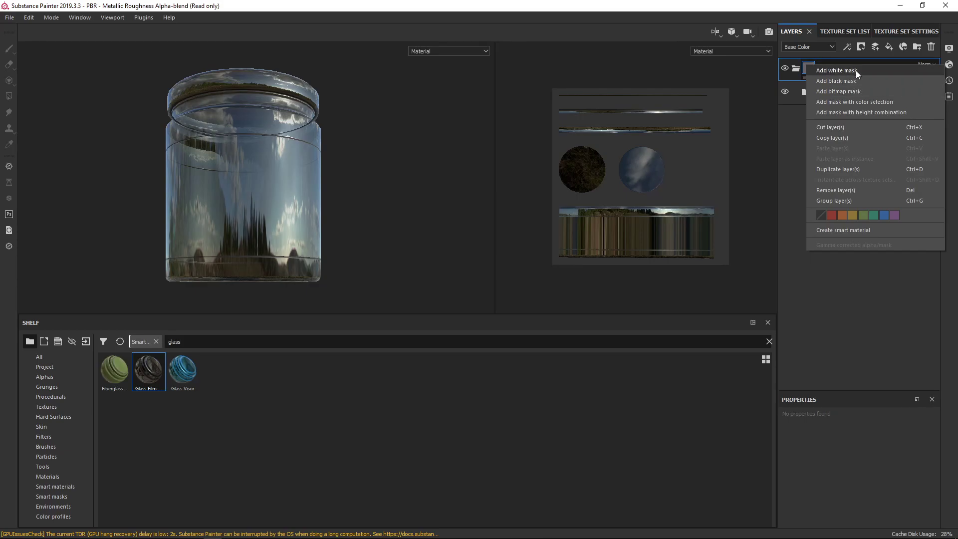
pyautogui.click(843, 105)
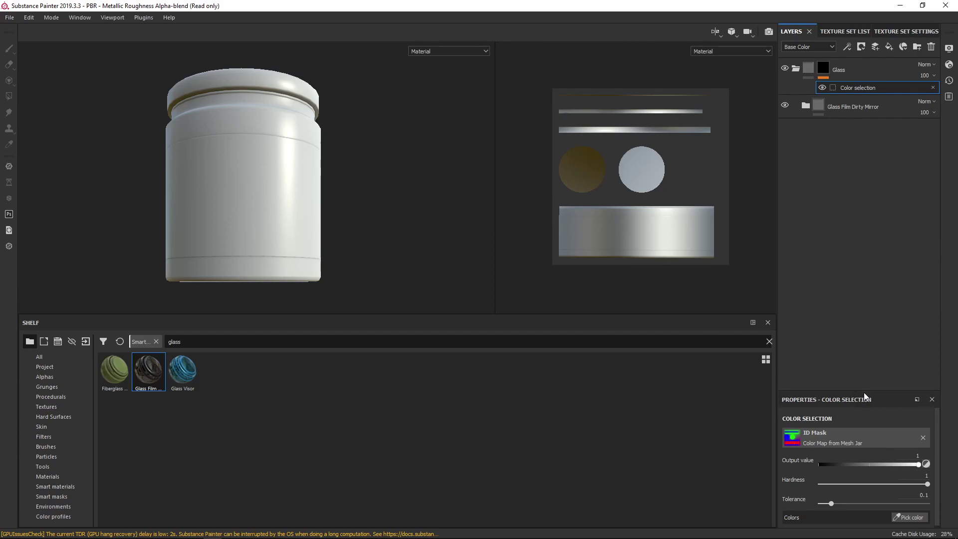
pyautogui.moveTo(864, 390); pyautogui.dragTo(868, 206)
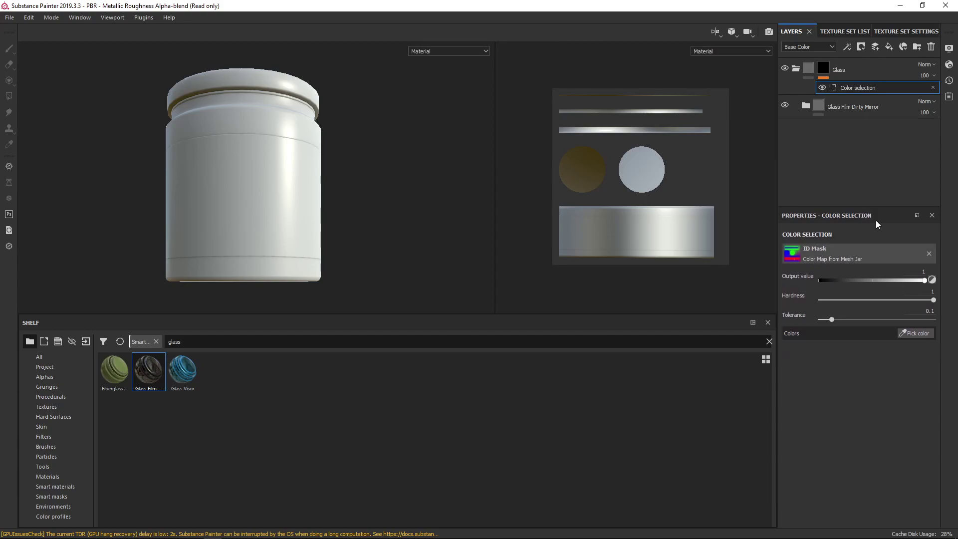
pyautogui.click(917, 333)
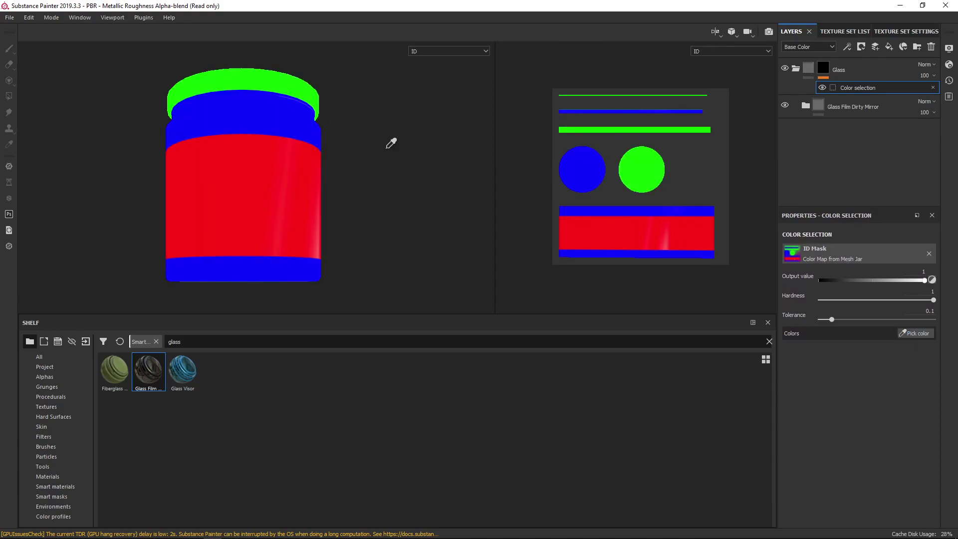
pyautogui.click(232, 114)
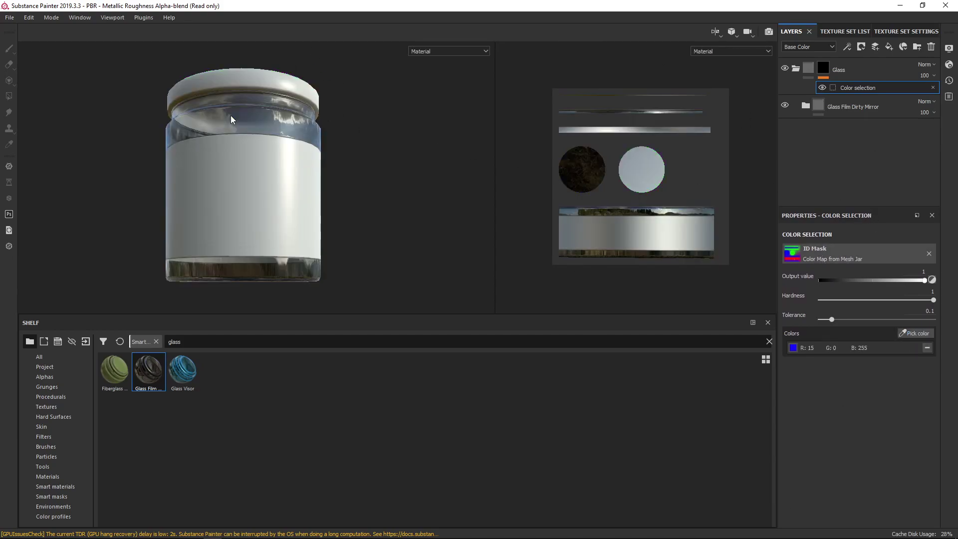
pyautogui.keyDown('alt'); pyautogui.moveTo(350, 172); pyautogui.dragTo(329, 202); pyautogui.keyUp('alt')
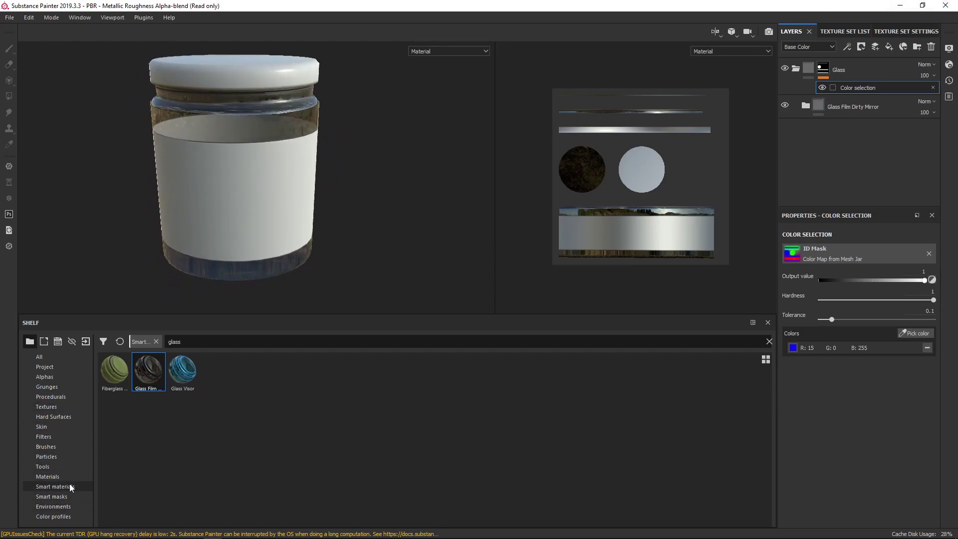
# Add the Leather Fine Aged smart material to the Glass folder, beneath Glass Film Dirty Mirror.
pyautogui.click(50, 487)
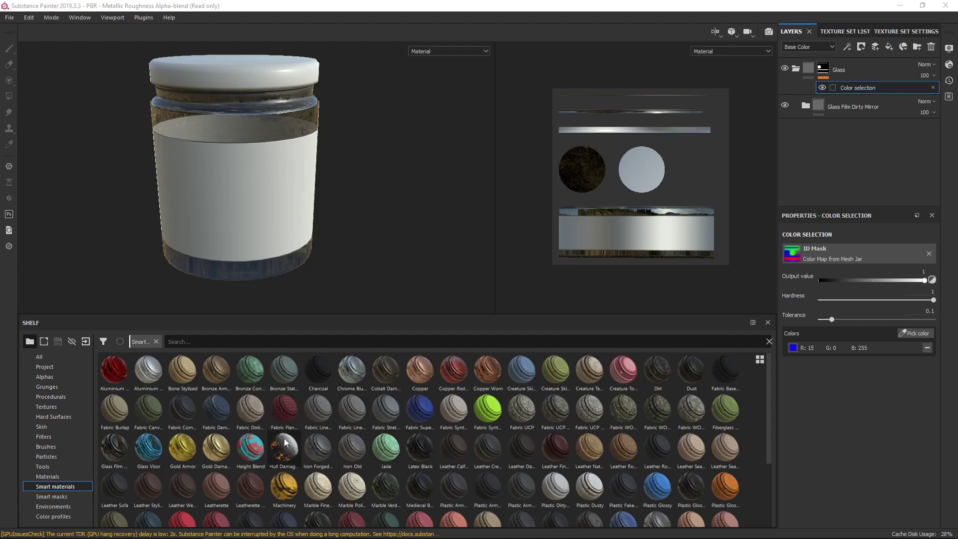
pyautogui.scroll(-3, 283, 438)
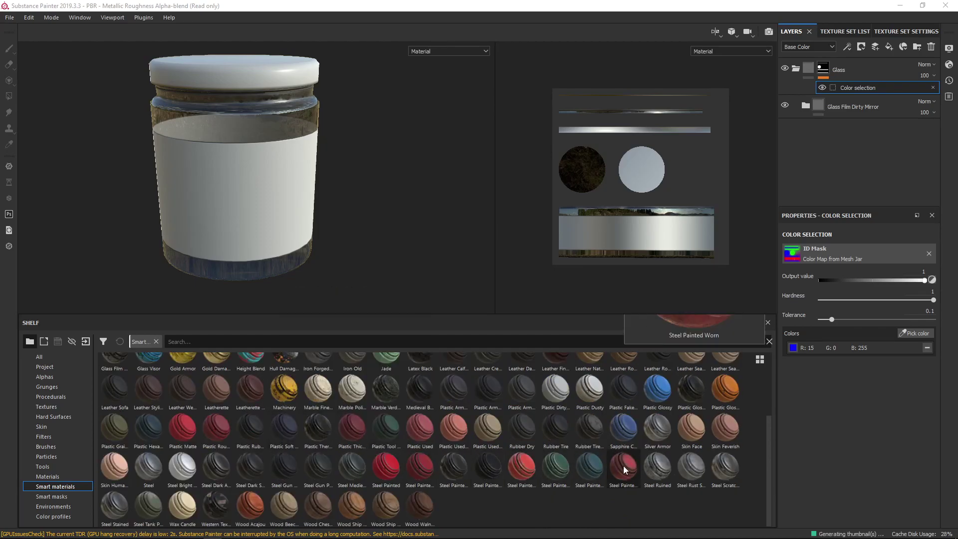
pyautogui.scroll(3, 624, 469)
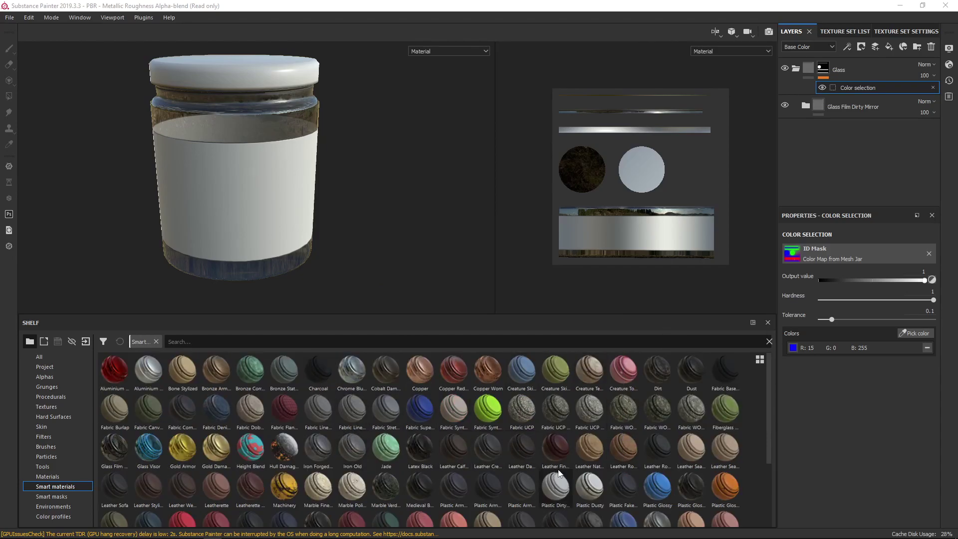
pyautogui.moveTo(557, 456)
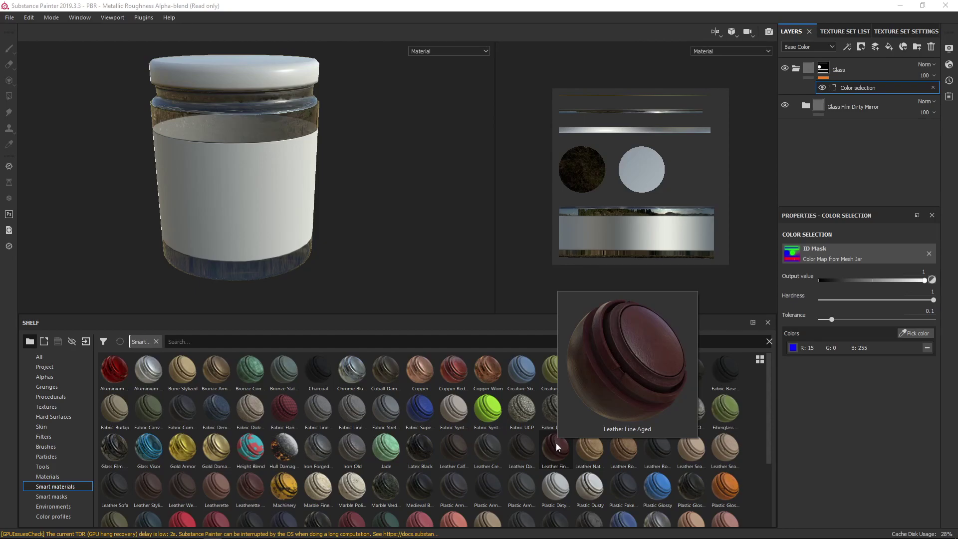
pyautogui.moveTo(562, 454); pyautogui.dragTo(852, 72)
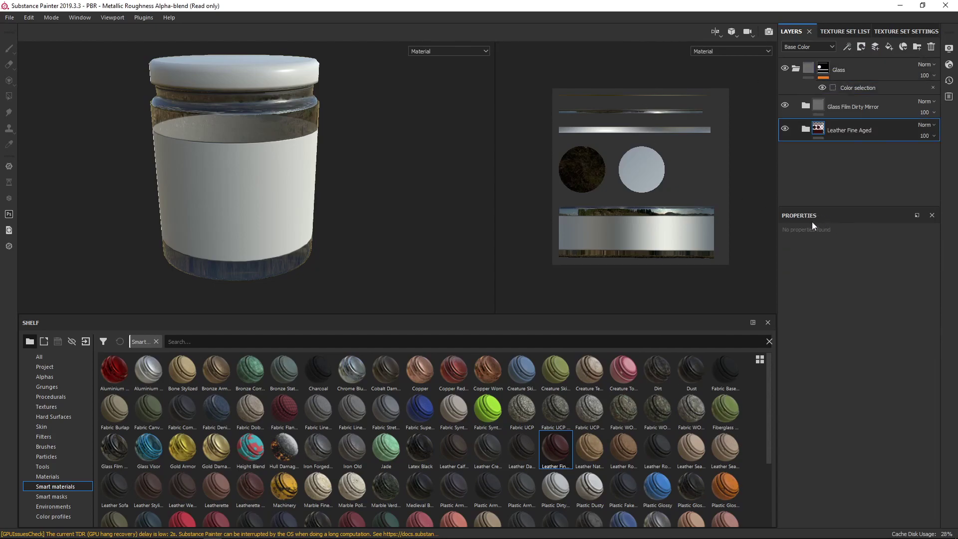
# Set the Base Color blending mode of Glass Film Dirty Mirror to Overlay and check the jar's glass from different angles.
pyautogui.keyDown('alt'); pyautogui.moveTo(253, 223); pyautogui.dragTo(355, 227); pyautogui.keyUp('alt')
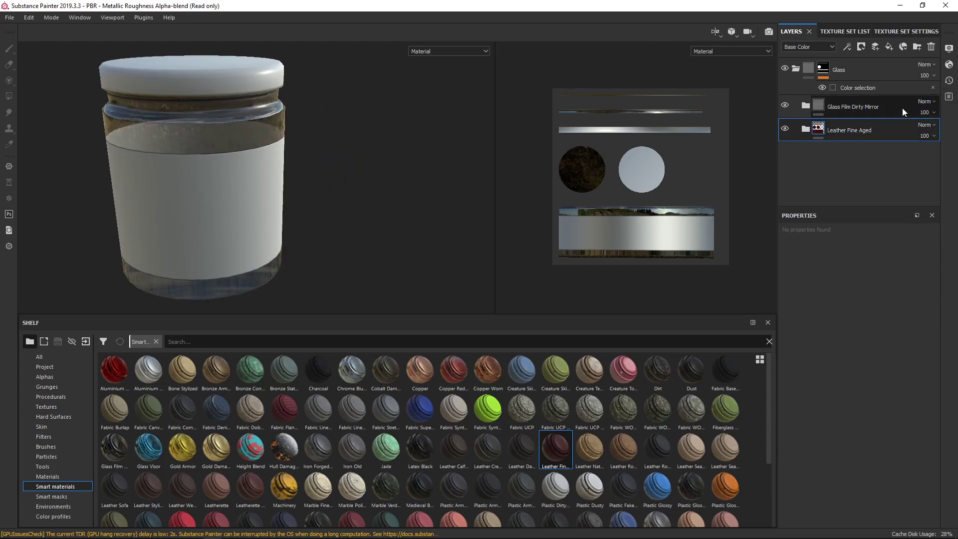
pyautogui.click(931, 98)
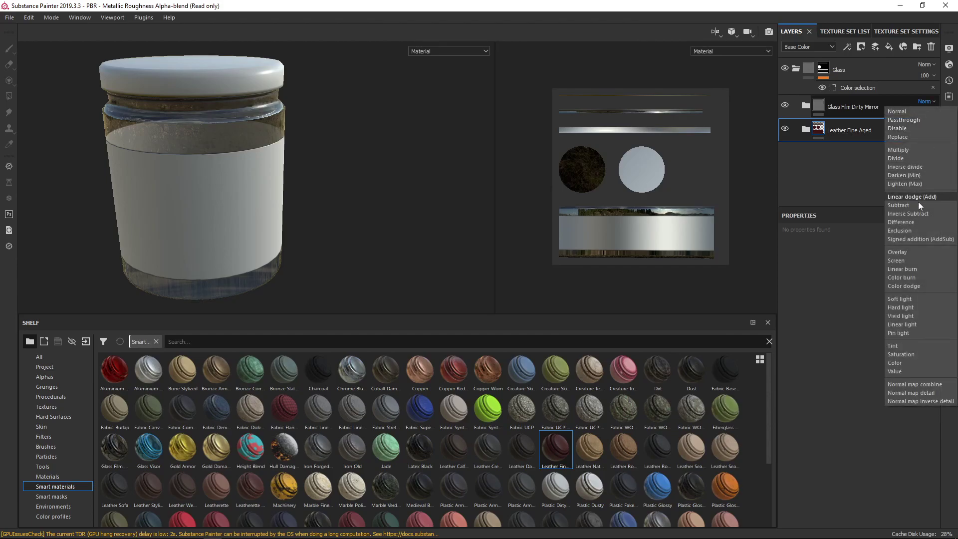
pyautogui.click(897, 252)
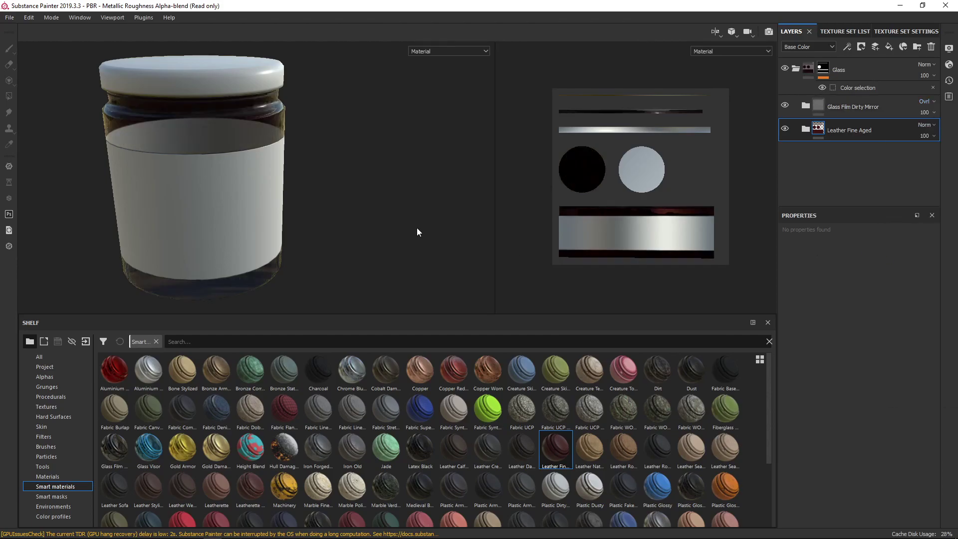
pyautogui.keyDown('alt'); pyautogui.moveTo(405, 253); pyautogui.dragTo(344, 191); pyautogui.keyUp('alt')
pyautogui.keyDown('alt'); pyautogui.moveTo(179, 208); pyautogui.dragTo(315, 166, button='right'); pyautogui.keyUp('alt')
pyautogui.keyDown('alt'); pyautogui.moveTo(314, 167); pyautogui.dragTo(380, 143); pyautogui.keyUp('alt')
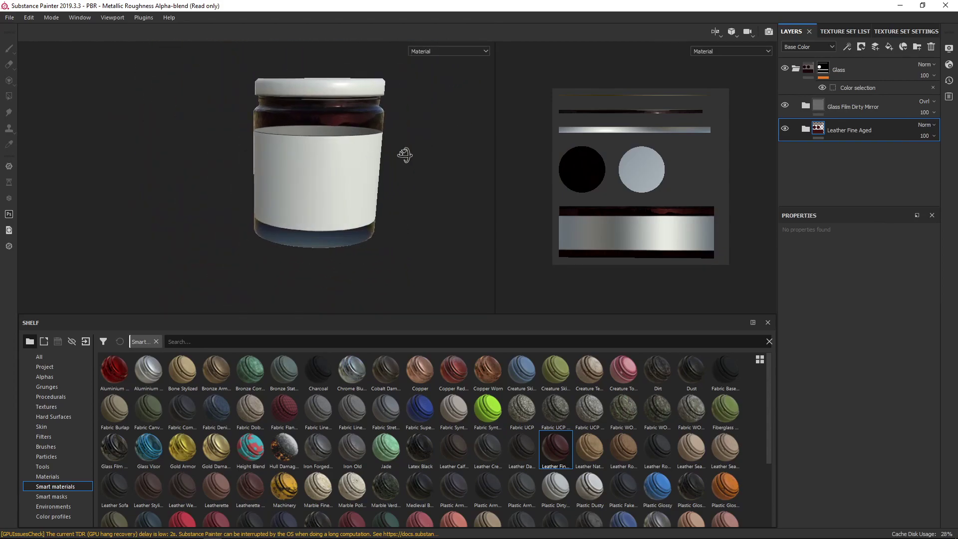
# Try Multiply as the Base Color blending mode of Glass Film Dirty Mirror, return it to Overlay, and check the glass.
pyautogui.keyDown('alt'); pyautogui.moveTo(380, 193); pyautogui.dragTo(301, 199); pyautogui.keyUp('alt')
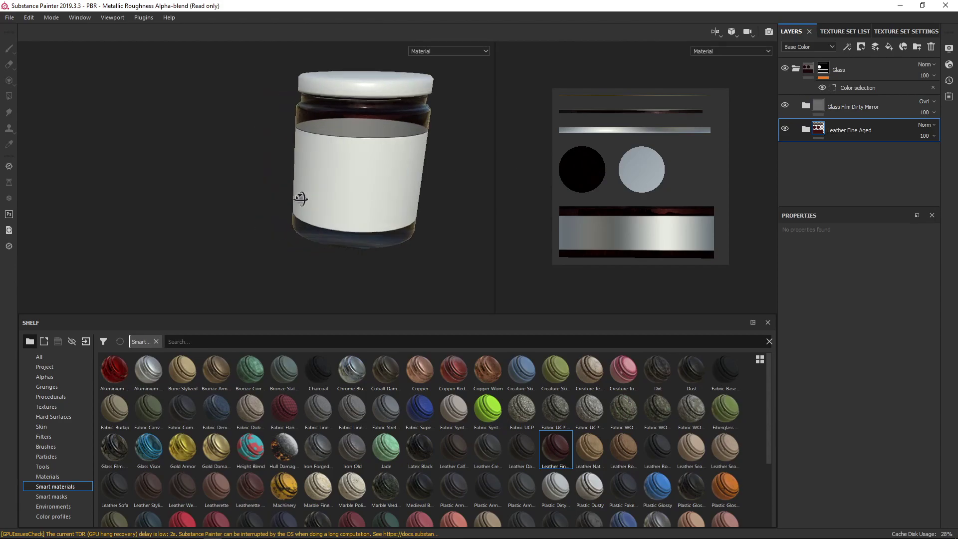
pyautogui.click(929, 101)
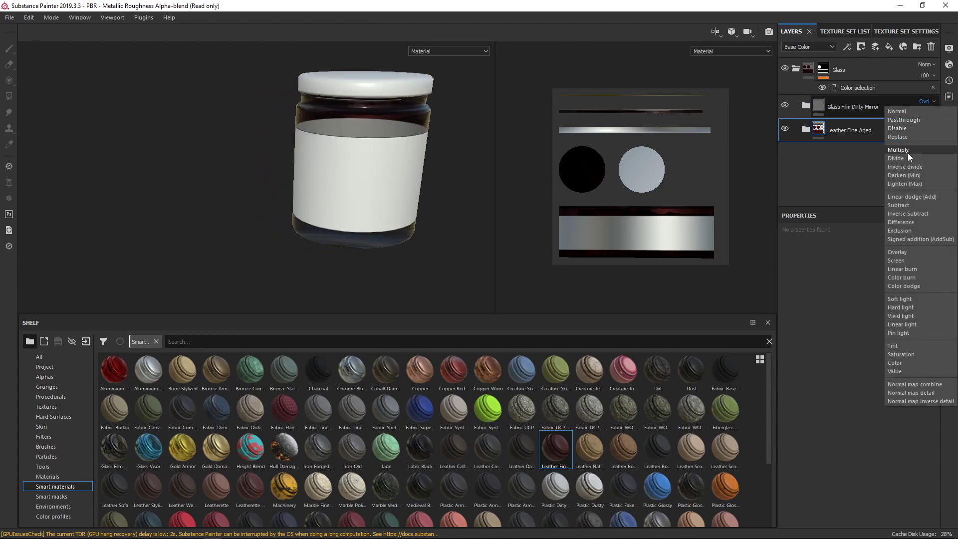
pyautogui.click(908, 153)
pyautogui.click(930, 113)
pyautogui.click(929, 100)
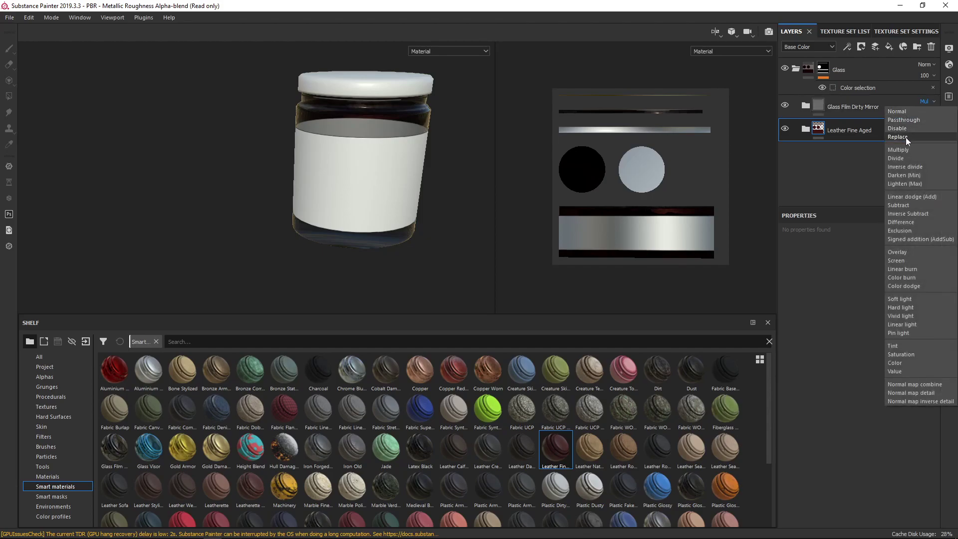
pyautogui.click(897, 252)
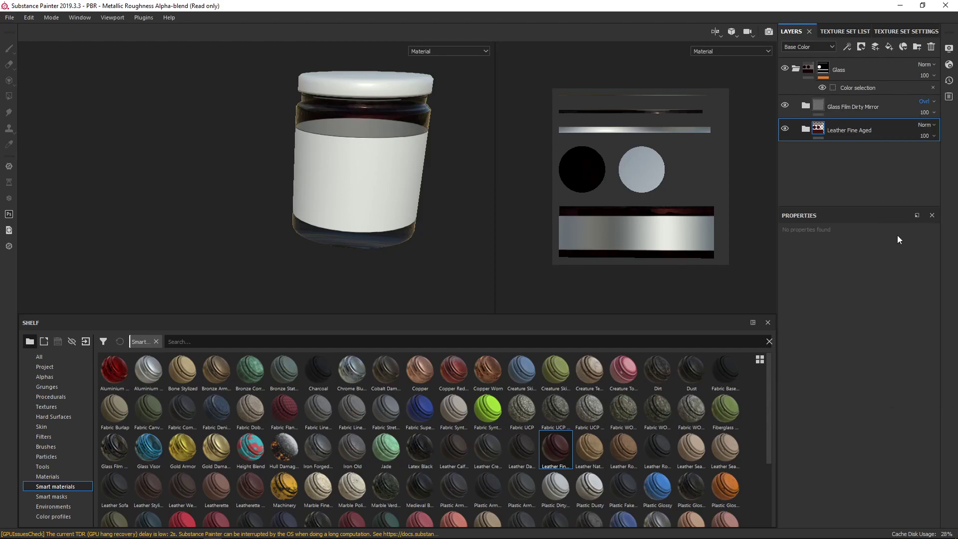
pyautogui.keyDown('alt'); pyautogui.moveTo(391, 202); pyautogui.dragTo(426, 171); pyautogui.keyUp('alt')
pyautogui.keyDown('alt'); pyautogui.moveTo(426, 171); pyautogui.dragTo(320, 193, button='middle'); pyautogui.keyUp('alt')
pyautogui.keyDown('alt'); pyautogui.moveTo(320, 192); pyautogui.dragTo(311, 235); pyautogui.keyUp('alt')
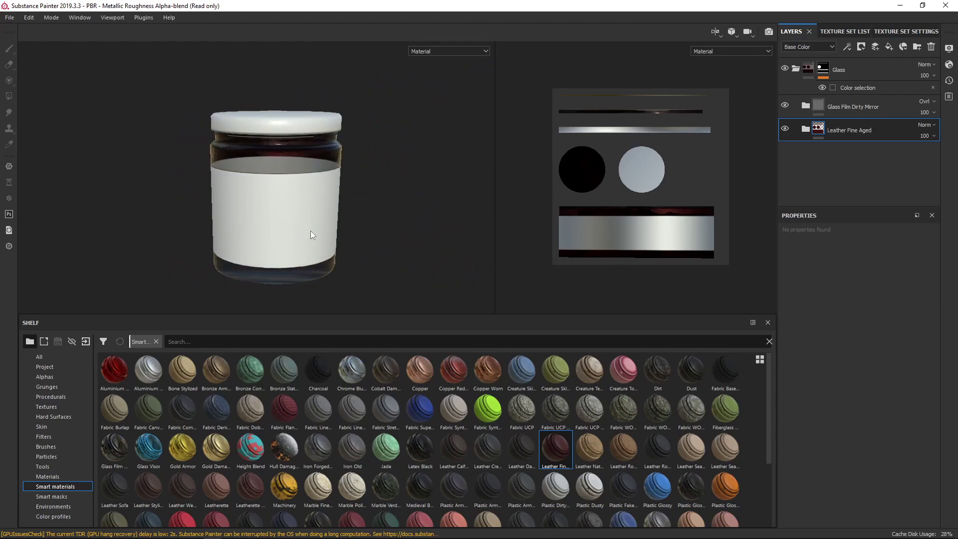
pyautogui.hotkey('ctrl', 'z')
pyautogui.hotkey('ctrl', 'z')
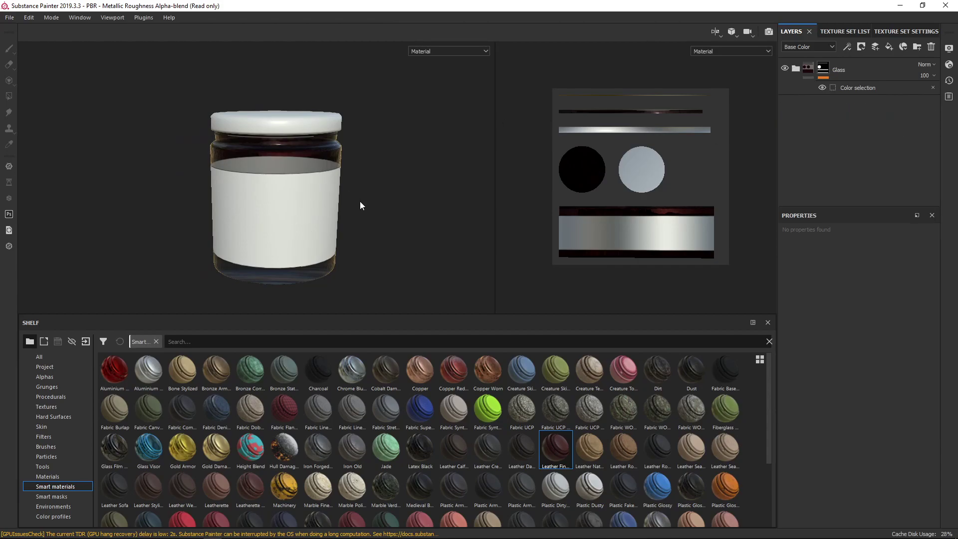
pyautogui.keyDown('alt'); pyautogui.moveTo(350, 214); pyautogui.dragTo(355, 192); pyautogui.keyUp('alt')
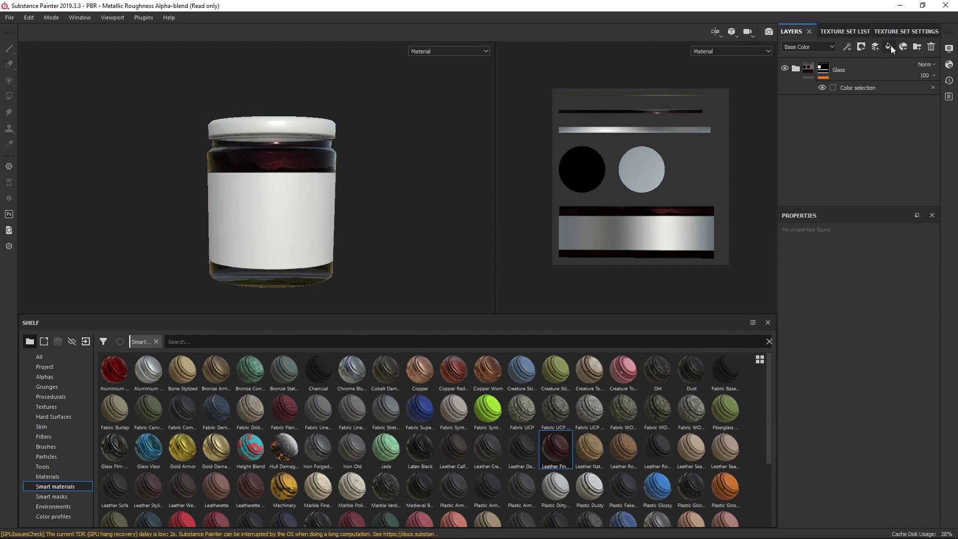
# Create a layer folder above the Glass folder and mask it by color selection with the lid's green ID color.
pyautogui.click(918, 48)
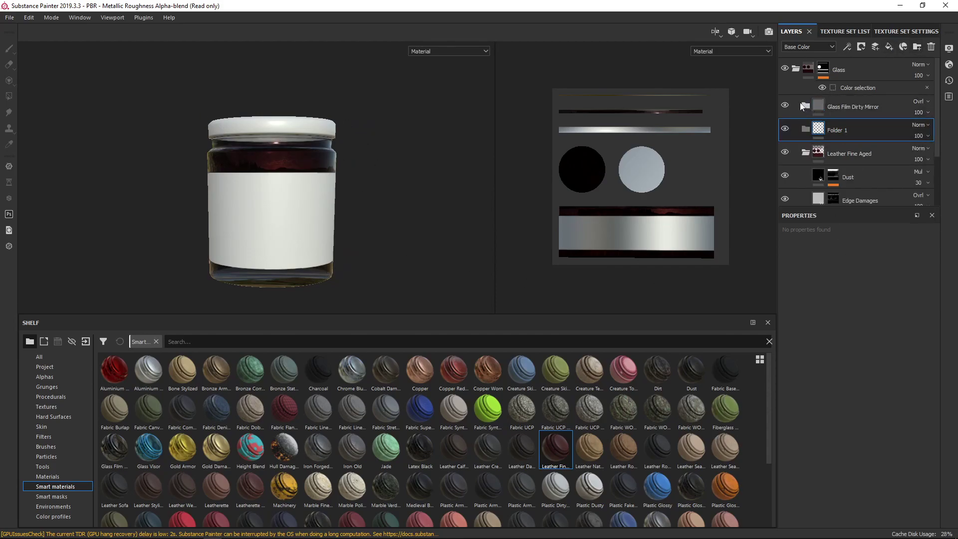
pyautogui.moveTo(819, 129); pyautogui.dragTo(820, 69)
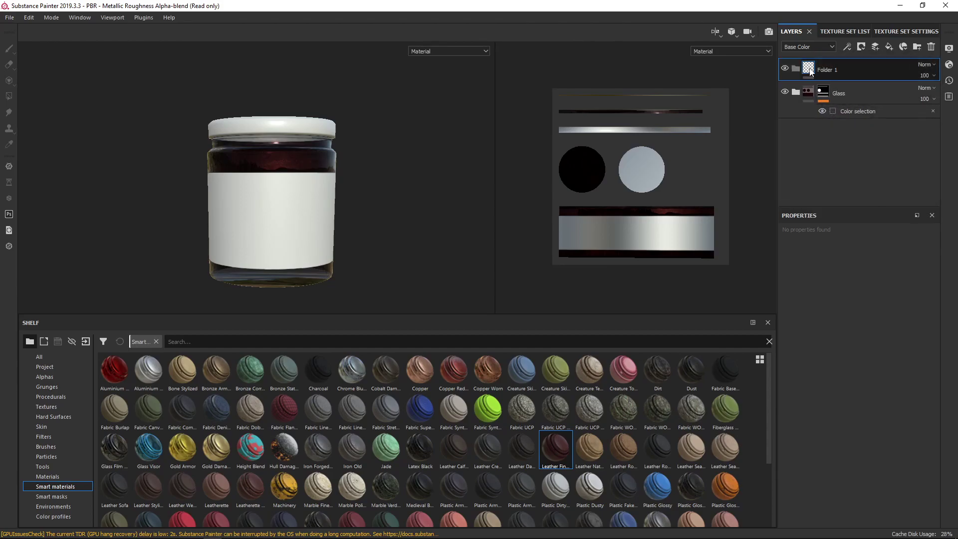
pyautogui.rightClick(820, 68)
pyautogui.click(863, 105)
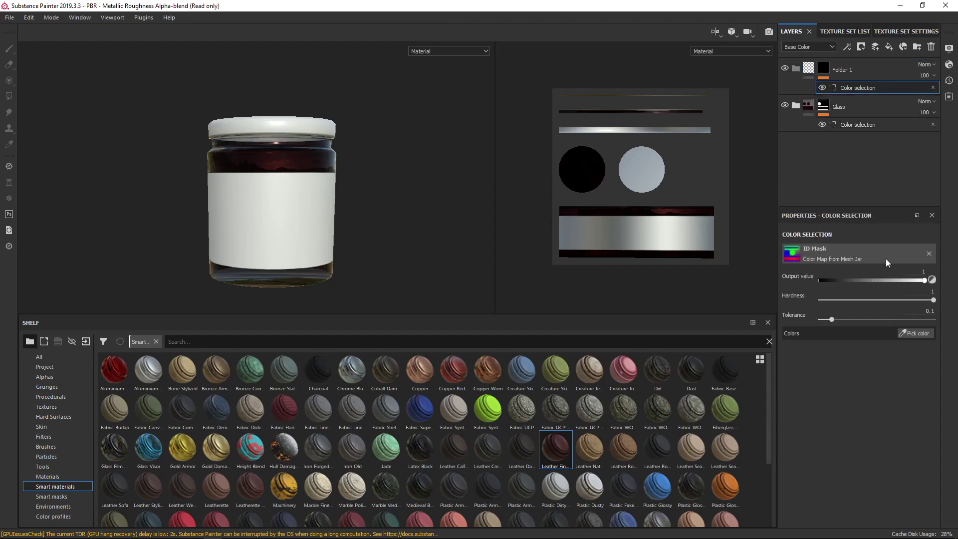
pyautogui.click(916, 332)
pyautogui.click(293, 123)
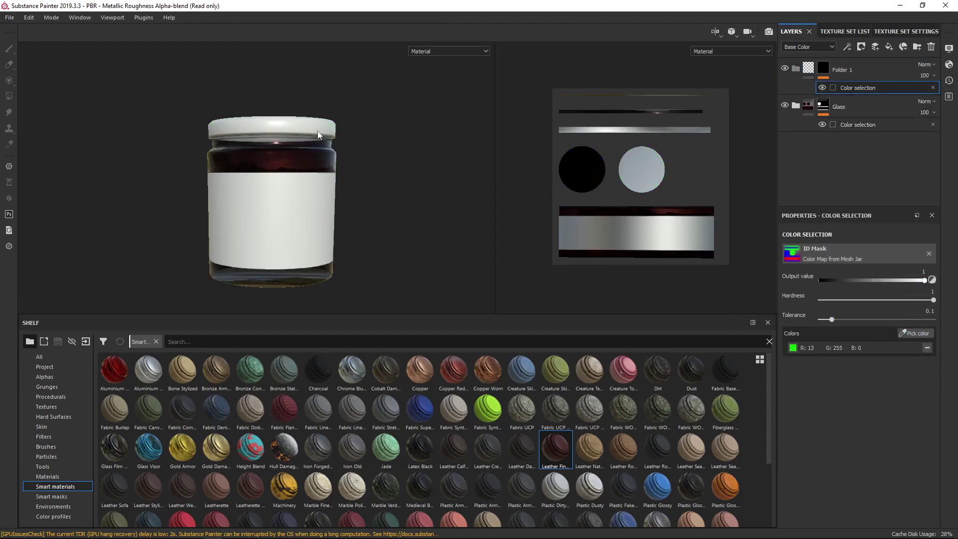
# Add the Steel Painted smart material to the lid's masked folder and check the result on the jar.
pyautogui.keyDown('alt'); pyautogui.moveTo(345, 130); pyautogui.dragTo(331, 204); pyautogui.keyUp('alt')
pyautogui.scroll(5, 325, 198)
pyautogui.moveTo(301, 244)
pyautogui.keyDown('alt'); pyautogui.mouseDown()
pyautogui.moveTo(400, 183)
pyautogui.moveTo(329, 252)
pyautogui.moveTo(316, 129)
pyautogui.moveTo(338, 133)
pyautogui.moveTo(326, 176)
pyautogui.moveTo(180, 132)
pyautogui.mouseUp(); pyautogui.keyUp('alt')
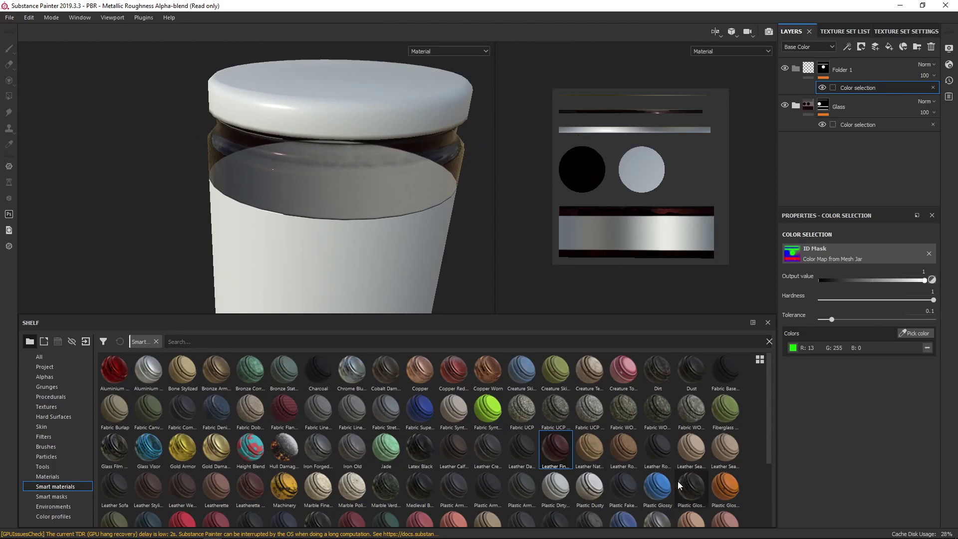
pyautogui.scroll(-2, 594, 448)
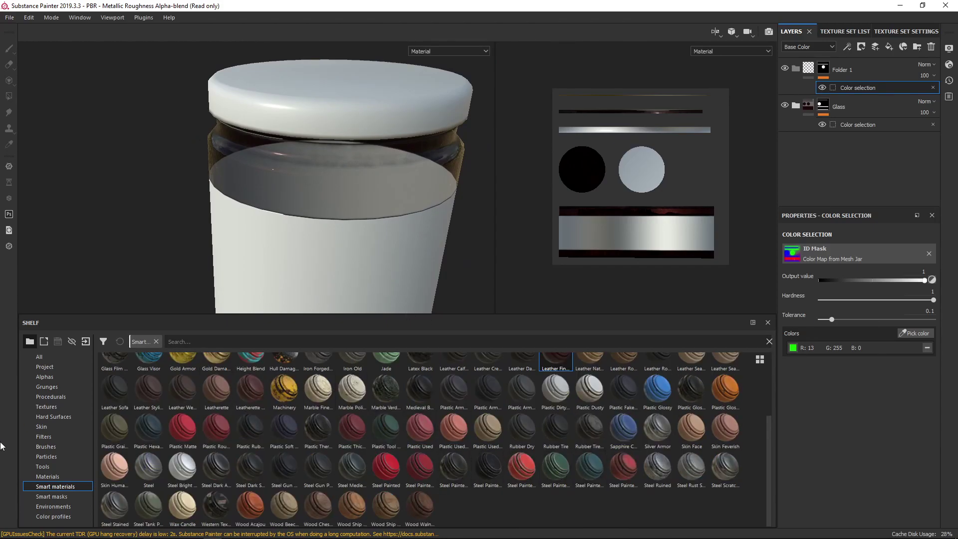
pyautogui.moveTo(386, 466)
pyautogui.mouseDown()
pyautogui.moveTo(734, 192)
pyautogui.moveTo(851, 74)
pyautogui.mouseUp()
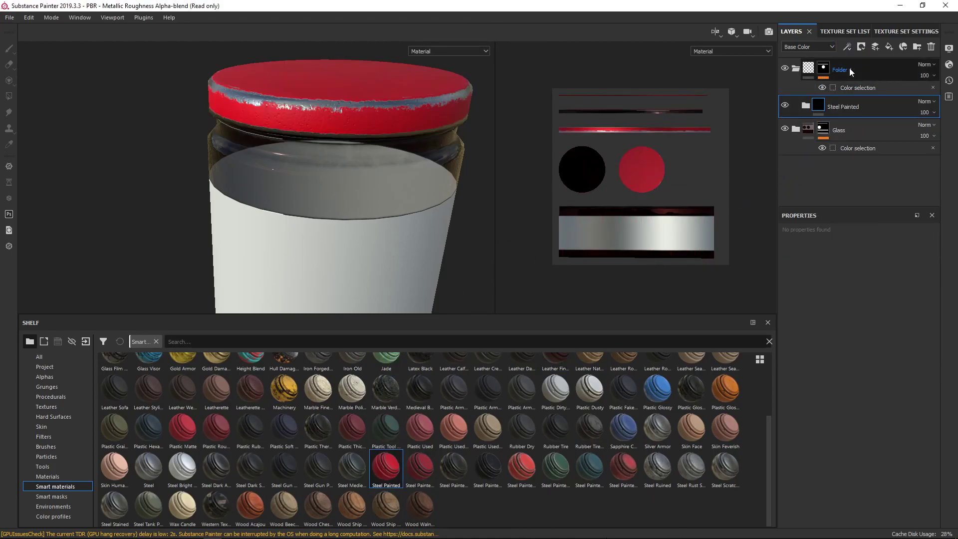
pyautogui.keyDown('alt'); pyautogui.moveTo(362, 241); pyautogui.dragTo(271, 215); pyautogui.keyUp('alt')
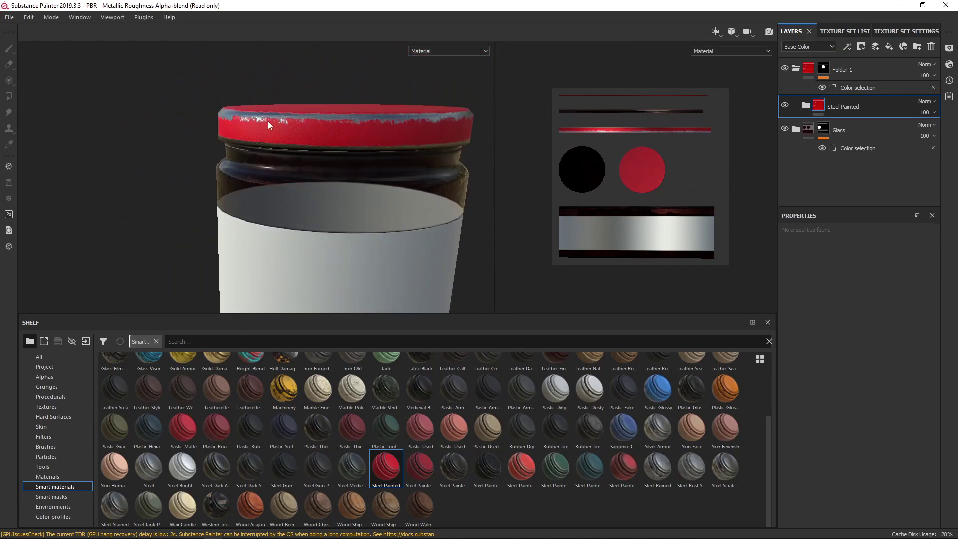
# In Steel Painted, set the Paint mask's Mask Editor Global Balance to 0 and hide the Metal Details layer.
pyautogui.click(806, 106)
pyautogui.click(898, 135)
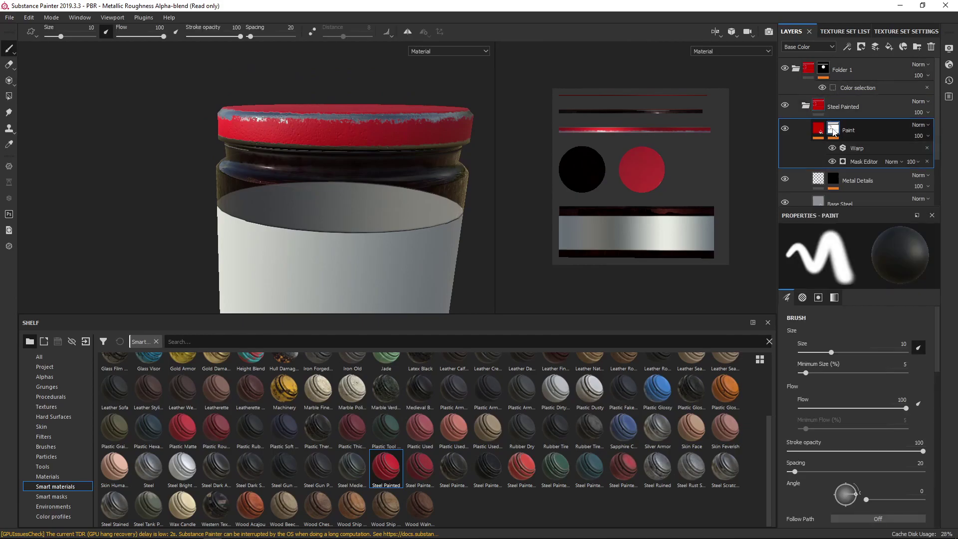
pyautogui.click(864, 160)
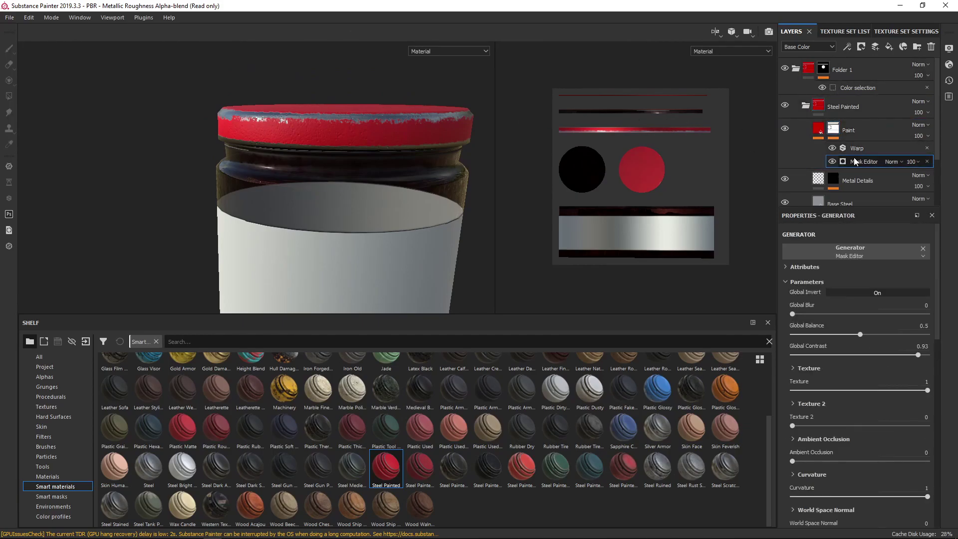
pyautogui.moveTo(860, 334); pyautogui.dragTo(794, 335)
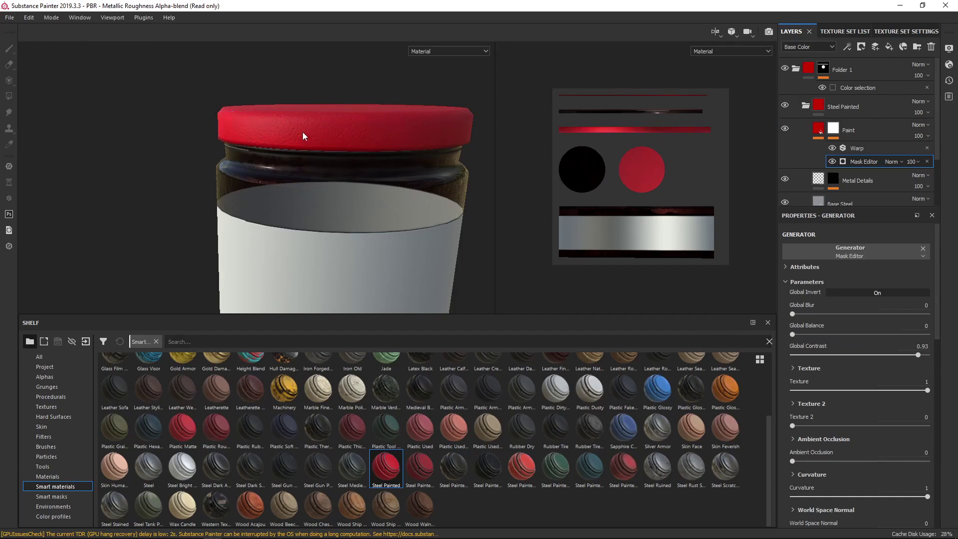
pyautogui.scroll(6, 304, 134)
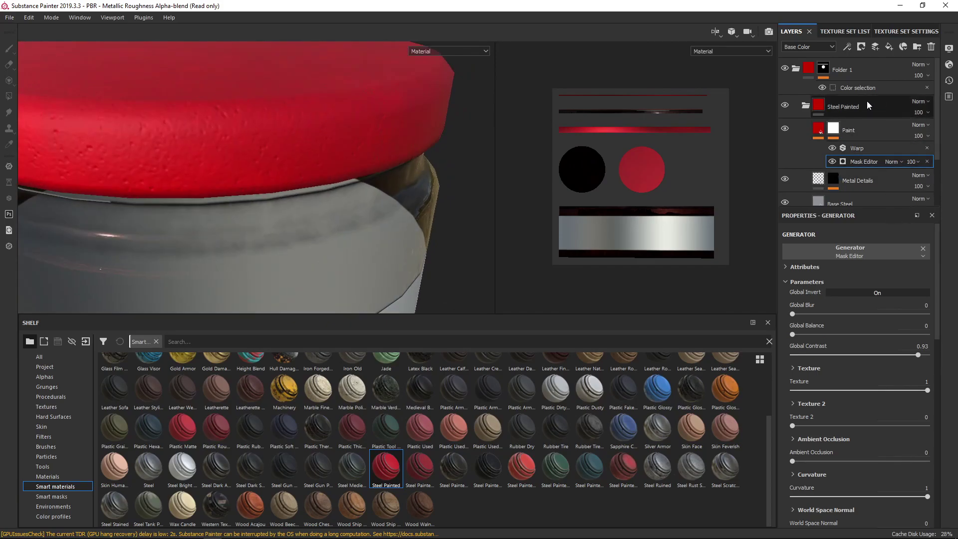
pyautogui.scroll(-1, 868, 101)
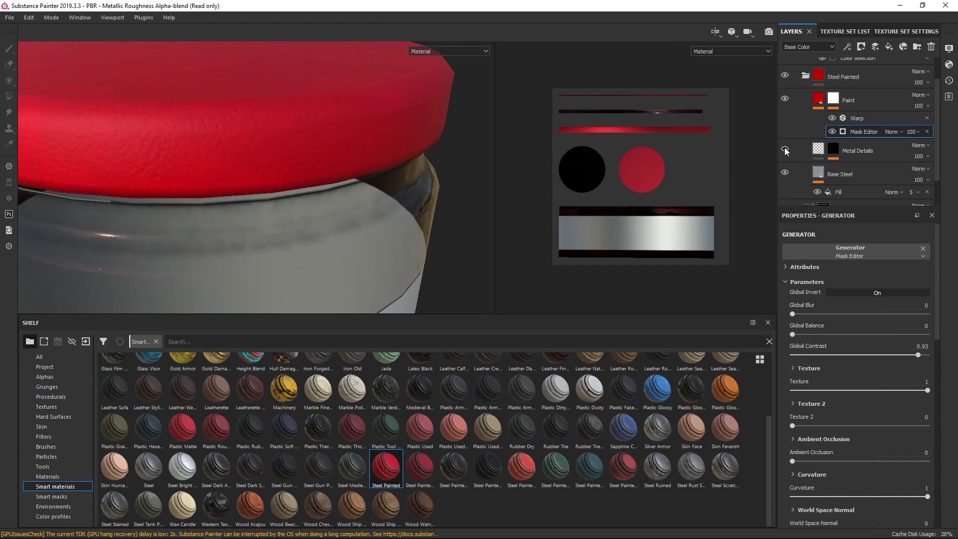
pyautogui.keyDown('alt'); pyautogui.moveTo(406, 194); pyautogui.dragTo(336, 221); pyautogui.keyUp('alt')
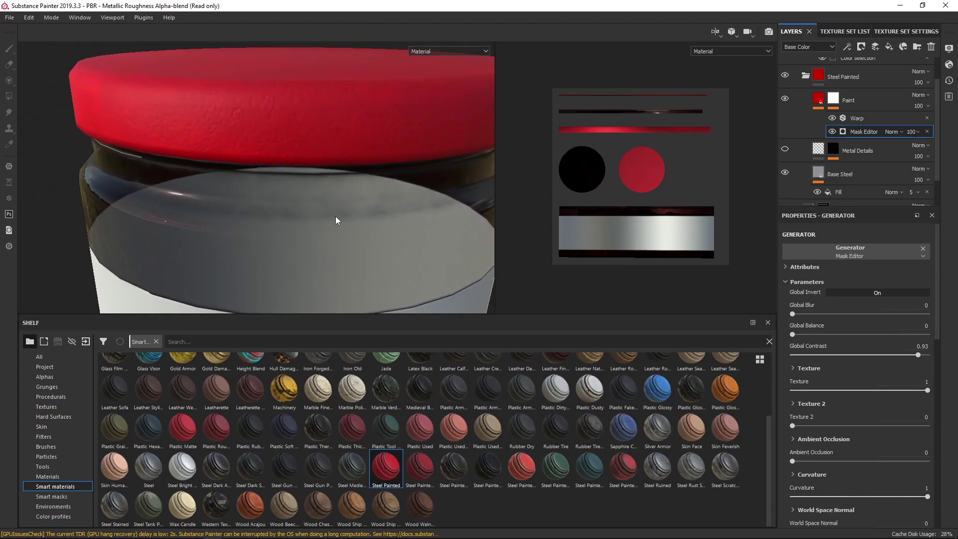
# Darken the Paint layer's Base Color to a deep red of about R 0.303, G 0.002, B 0.002.
pyautogui.click(819, 101)
pyautogui.click(866, 477)
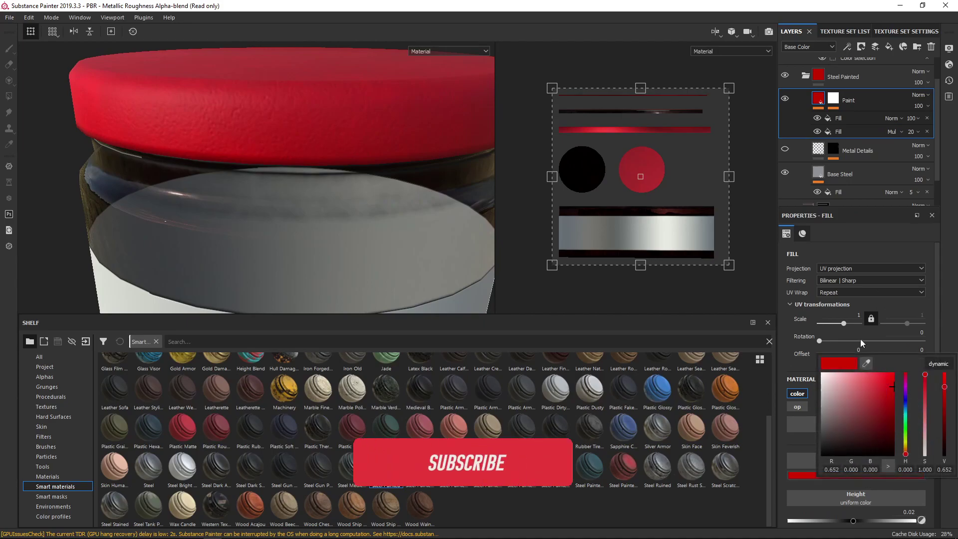
pyautogui.moveTo(888, 394)
pyautogui.mouseDown()
pyautogui.moveTo(876, 439)
pyautogui.moveTo(888, 407)
pyautogui.mouseUp()
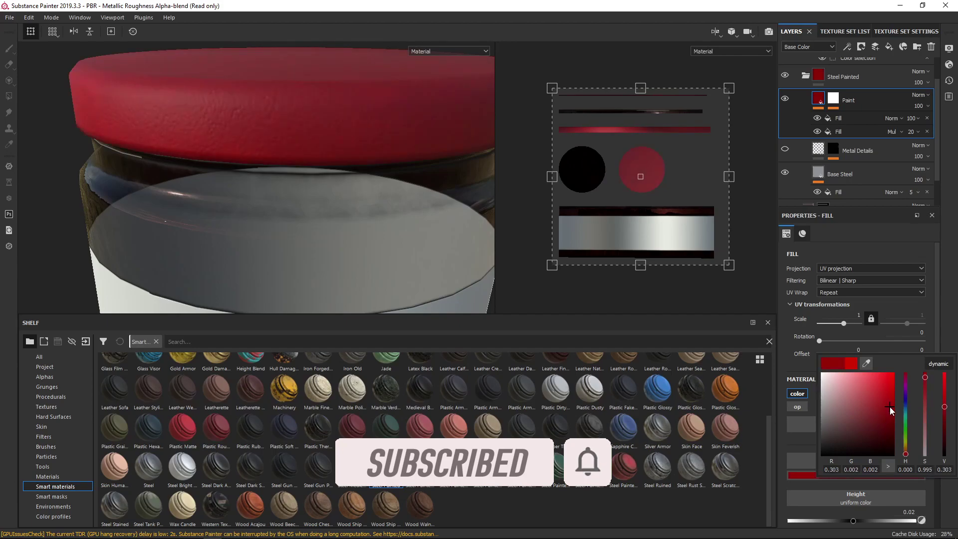
pyautogui.click(375, 227)
pyautogui.scroll(-5, 407, 263)
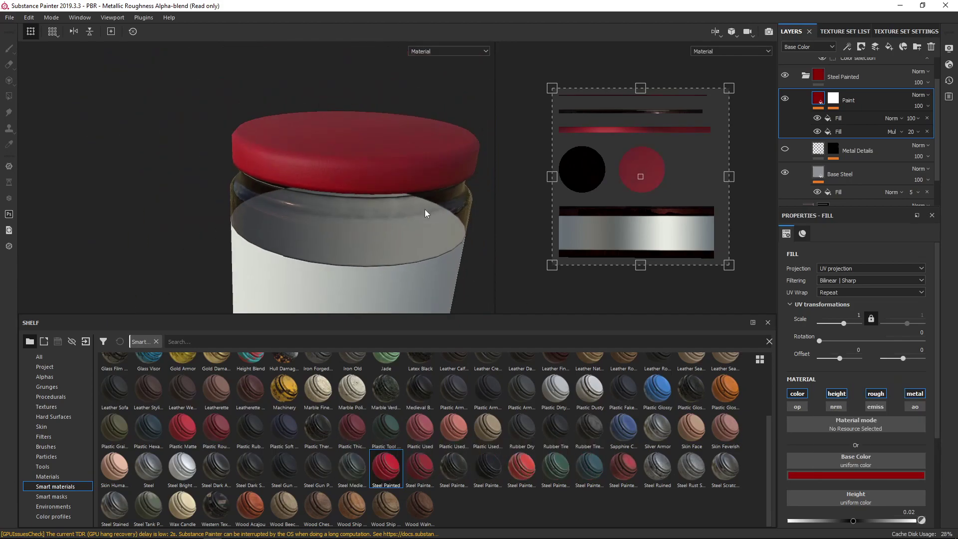
pyautogui.keyDown('alt'); pyautogui.moveTo(426, 208); pyautogui.dragTo(396, 223); pyautogui.keyUp('alt')
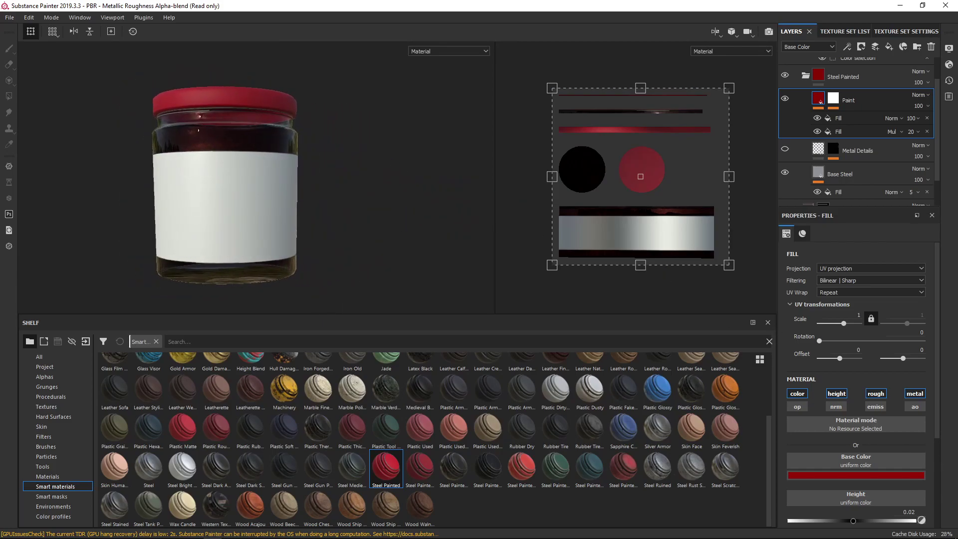
# Add another layer folder at the top of the stack, above the lid folder, and rename it Label.
pyautogui.click(806, 76)
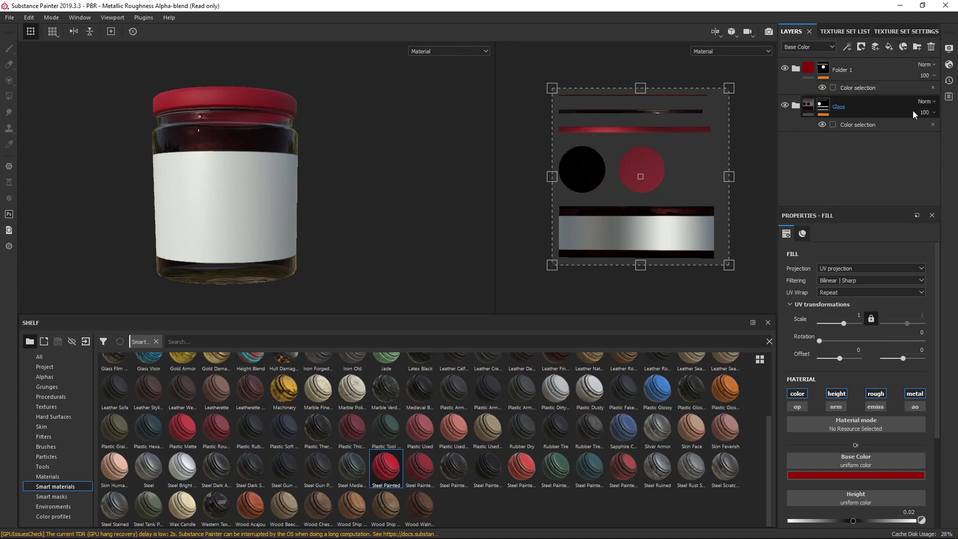
pyautogui.click(806, 105)
pyautogui.click(844, 131)
pyautogui.moveTo(833, 132); pyautogui.dragTo(828, 62)
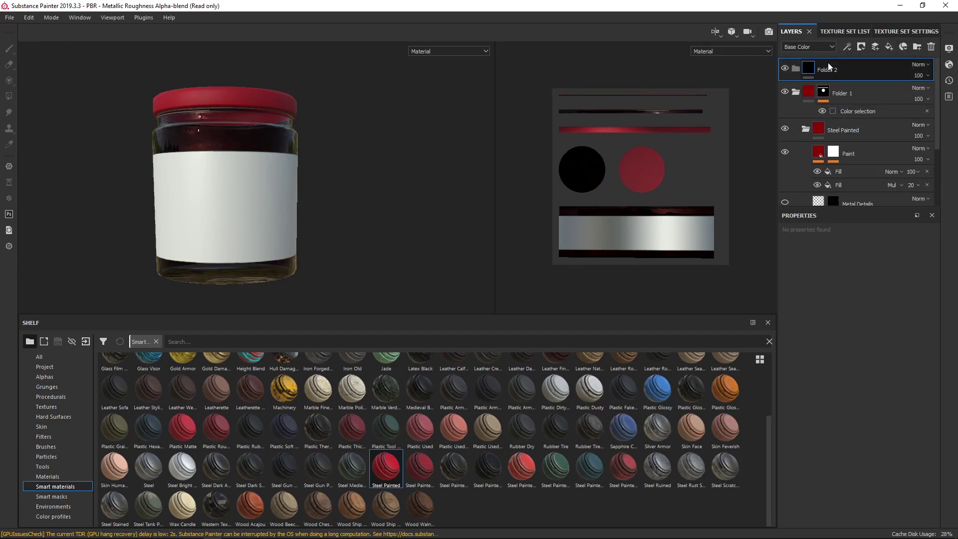
pyautogui.click(797, 93)
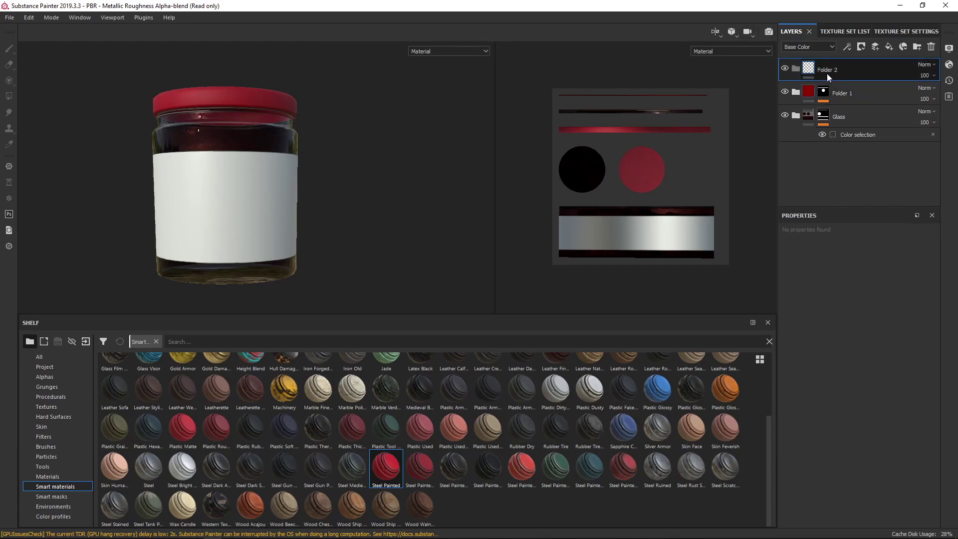
pyautogui.write('Label')
pyautogui.press('Return')
# Add a color selection mask to the Label folder and pick the red ID color of the jar's label.
pyautogui.rightClick(809, 67)
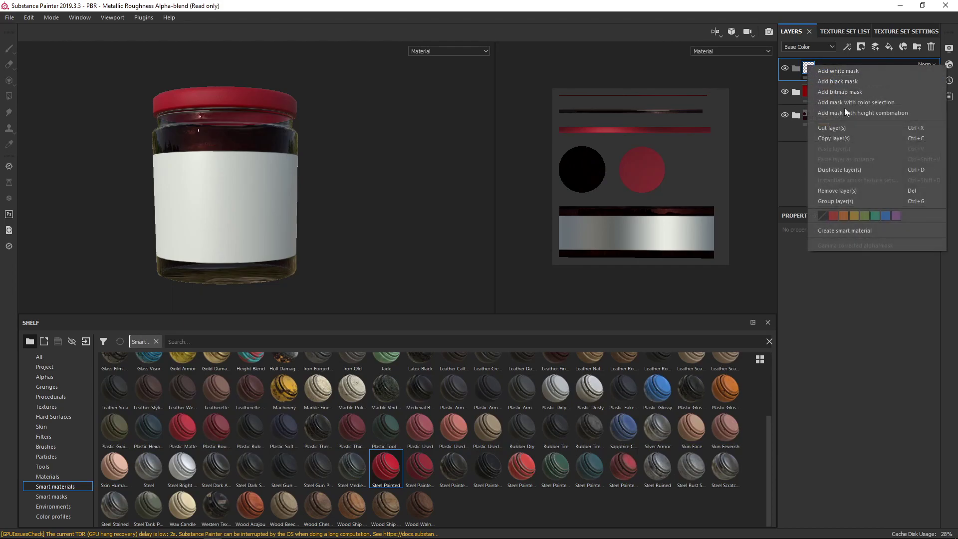
pyautogui.click(866, 106)
pyautogui.click(906, 333)
pyautogui.click(248, 194)
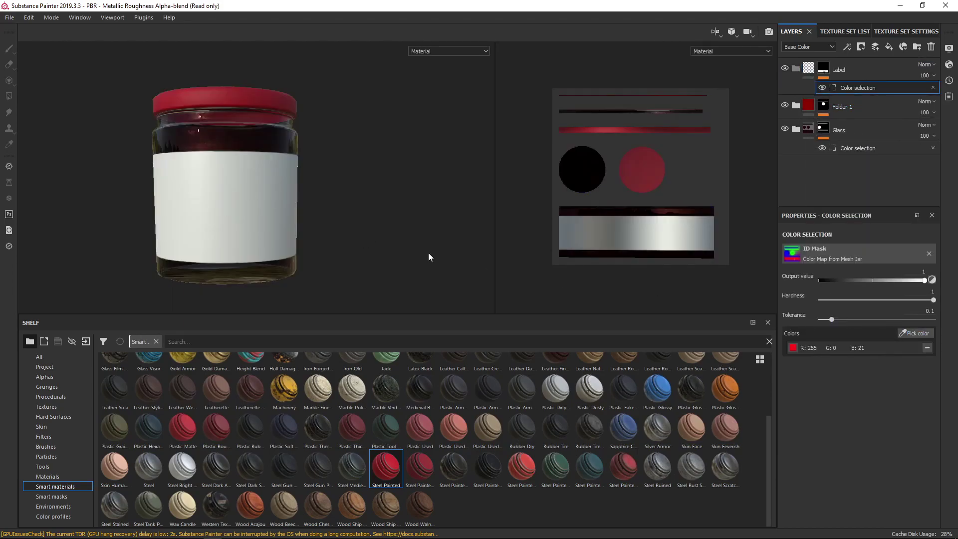
# Import paper_glossy.sbsar as a base material into the current session and add Paper Glossy to the Label folder.
pyautogui.moveTo(329, 538)
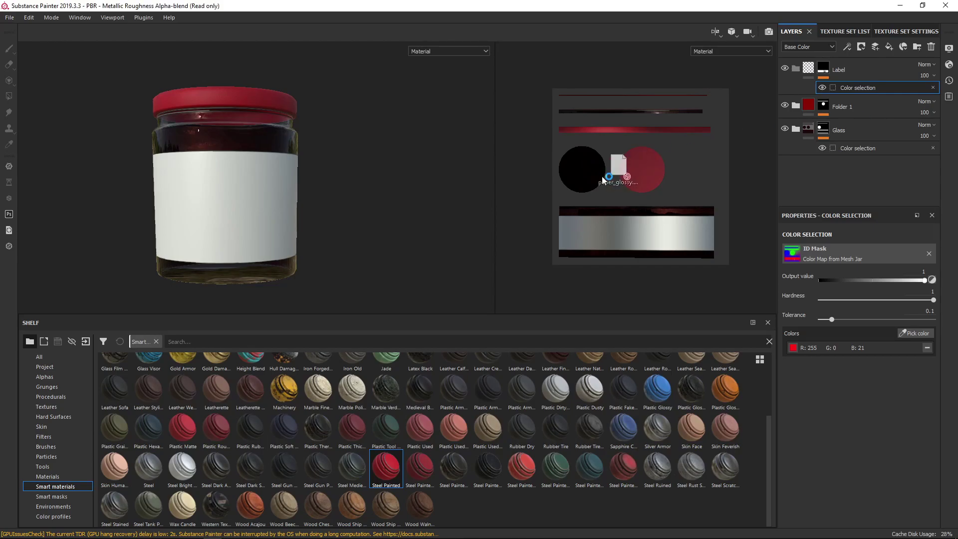
pyautogui.moveTo(928, 243); pyautogui.dragTo(409, 392)
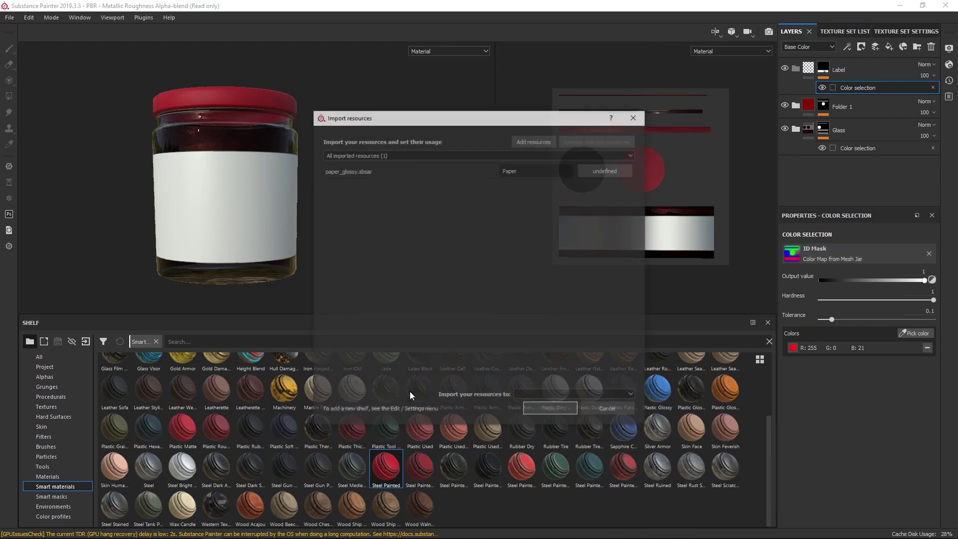
pyautogui.click(607, 165)
pyautogui.click(606, 180)
pyautogui.click(574, 395)
pyautogui.click(560, 407)
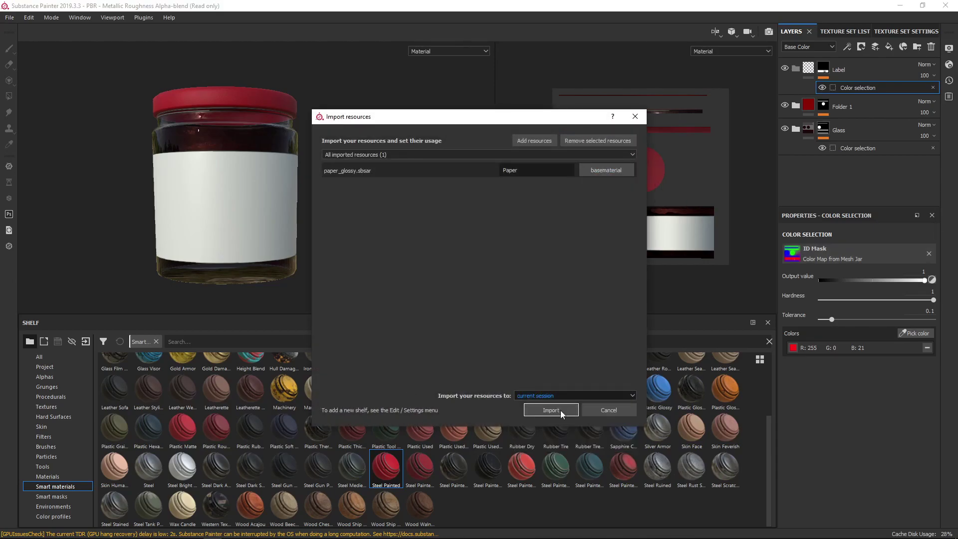
pyautogui.click(535, 411)
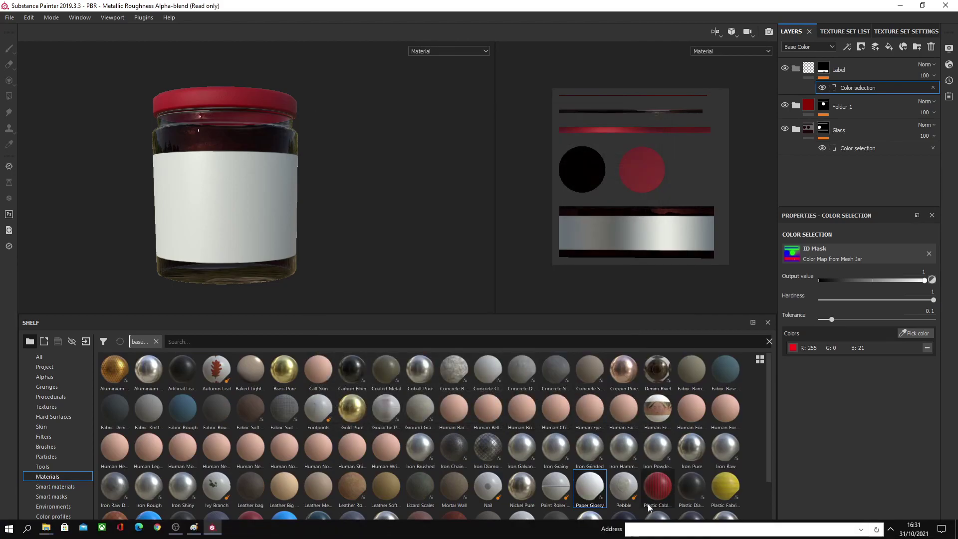
pyautogui.scroll(-1, 588, 433)
pyautogui.moveTo(589, 434); pyautogui.dragTo(843, 74)
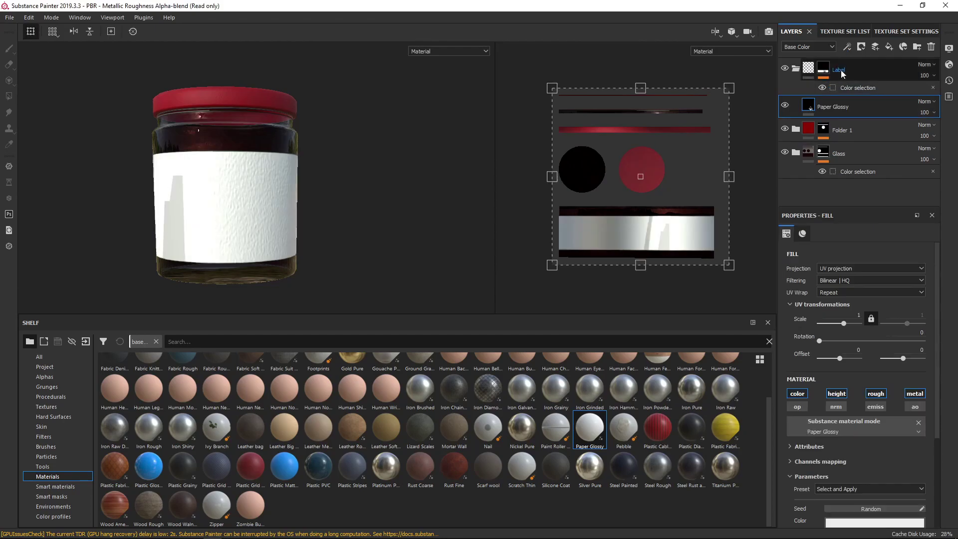
# Set the Paper Glossy layer's UV scale to 6 for a finer paper grain on the label.
pyautogui.moveTo(168, 218)
pyautogui.keyDown('alt'); pyautogui.mouseDown()
pyautogui.moveTo(312, 195)
pyautogui.moveTo(150, 223)
pyautogui.mouseUp(); pyautogui.keyUp('alt')
pyautogui.keyDown('alt'); pyautogui.moveTo(149, 222); pyautogui.dragTo(304, 170, button='right'); pyautogui.keyUp('alt')
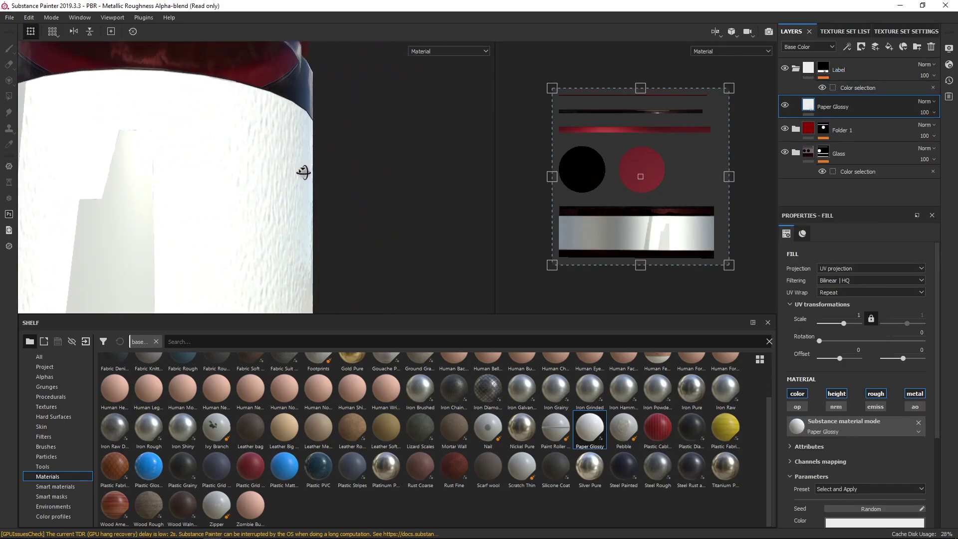
pyautogui.keyDown('alt'); pyautogui.moveTo(304, 171); pyautogui.dragTo(259, 194); pyautogui.keyUp('alt')
pyautogui.click(858, 316)
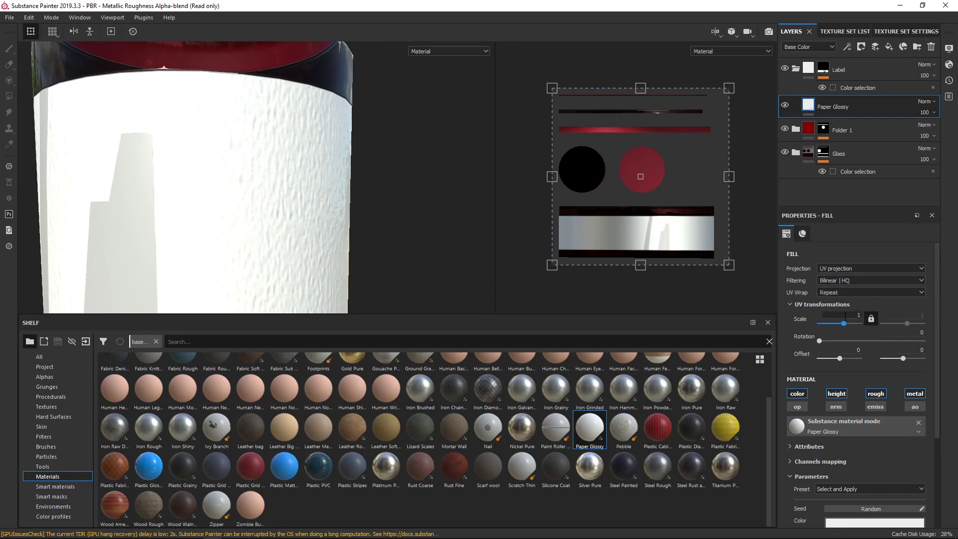
pyautogui.write('6')
pyautogui.press('Return')
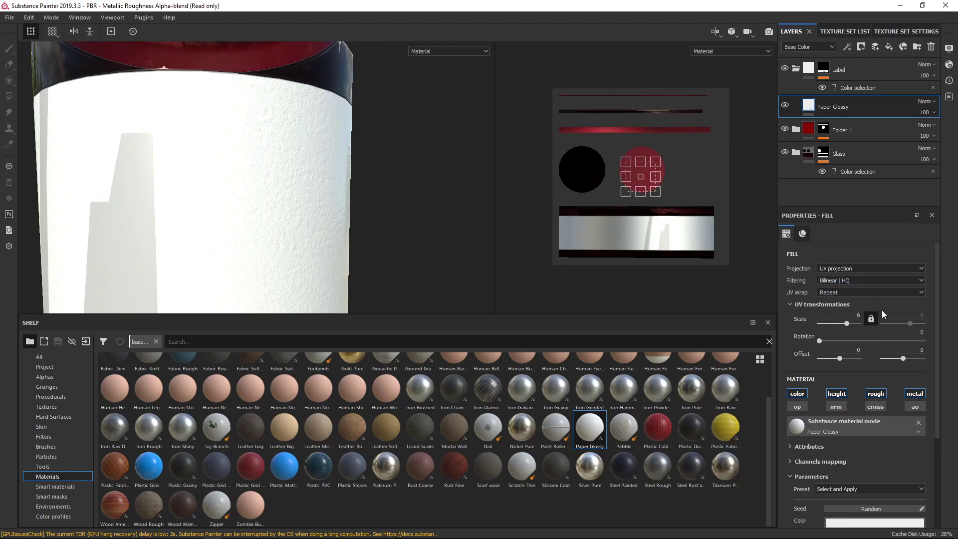
pyautogui.scroll(-4, 833, 275)
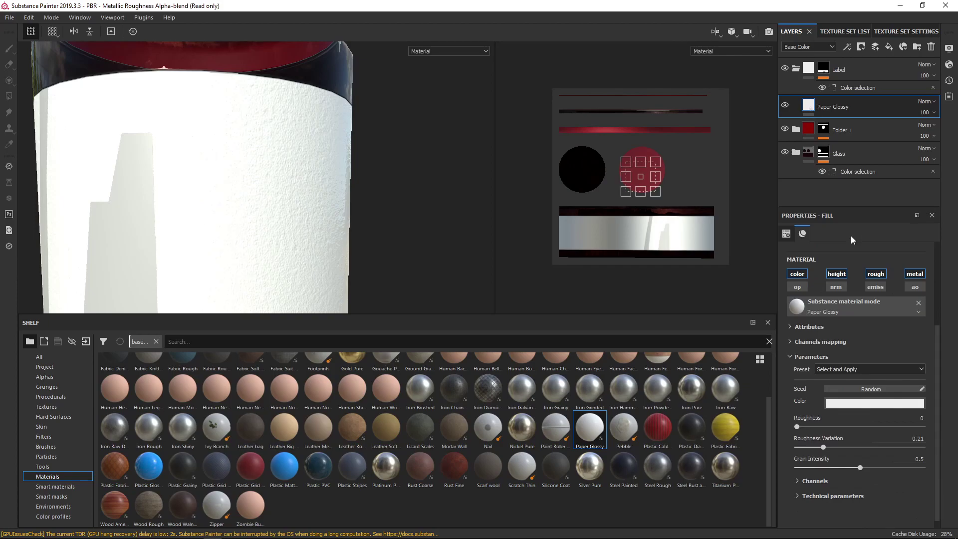
# Select the Label folder's mask for painting and choose the Basic Hard brush.
pyautogui.scroll(-5, 290, 228)
pyautogui.moveTo(278, 232); pyautogui.dragTo(394, 237, button='middle')
pyautogui.keyDown('alt'); pyautogui.moveTo(394, 237); pyautogui.dragTo(284, 196); pyautogui.keyUp('alt')
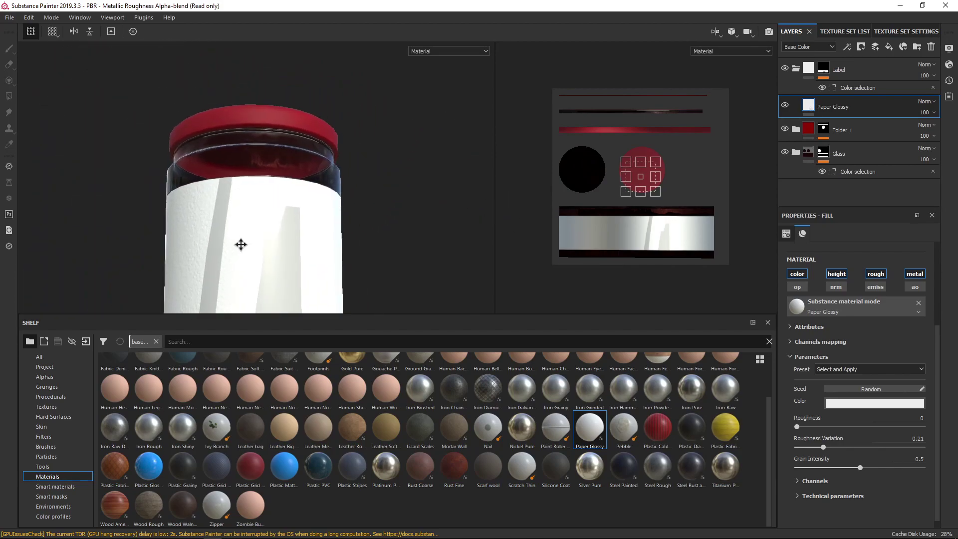
pyautogui.keyDown('alt'); pyautogui.moveTo(235, 246); pyautogui.dragTo(274, 251); pyautogui.keyUp('alt')
pyautogui.keyDown('alt'); pyautogui.moveTo(356, 207); pyautogui.dragTo(363, 227); pyautogui.keyUp('alt')
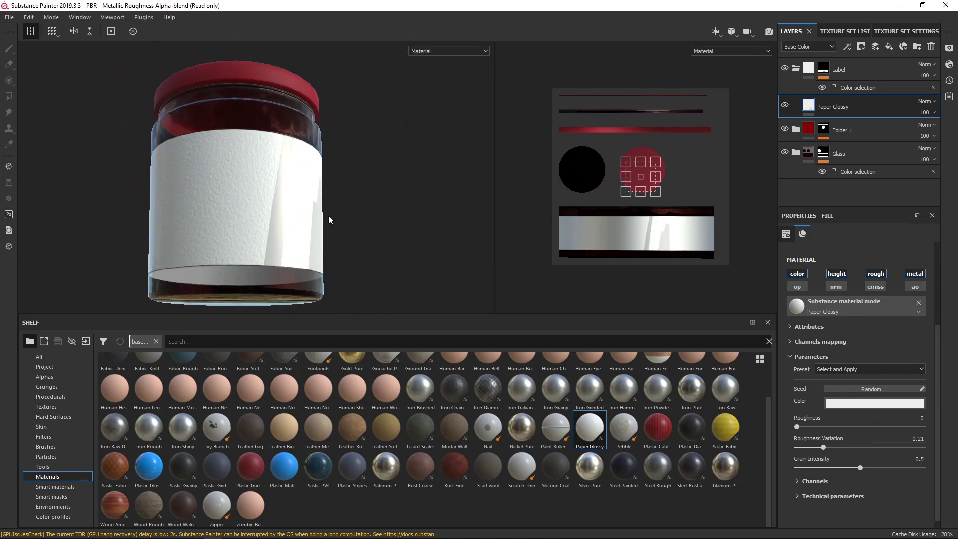
pyautogui.click(824, 69)
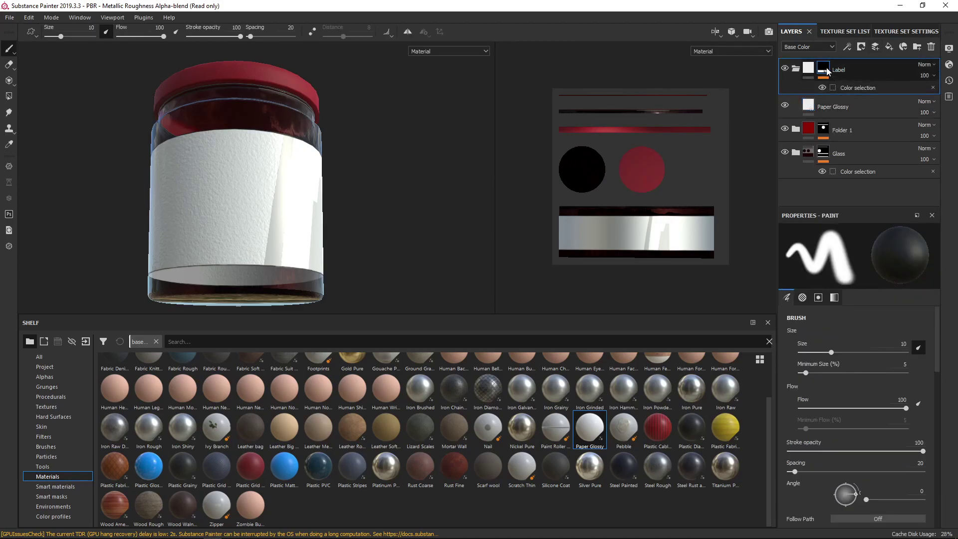
pyautogui.moveTo(827, 72)
pyautogui.moveTo(10, 50)
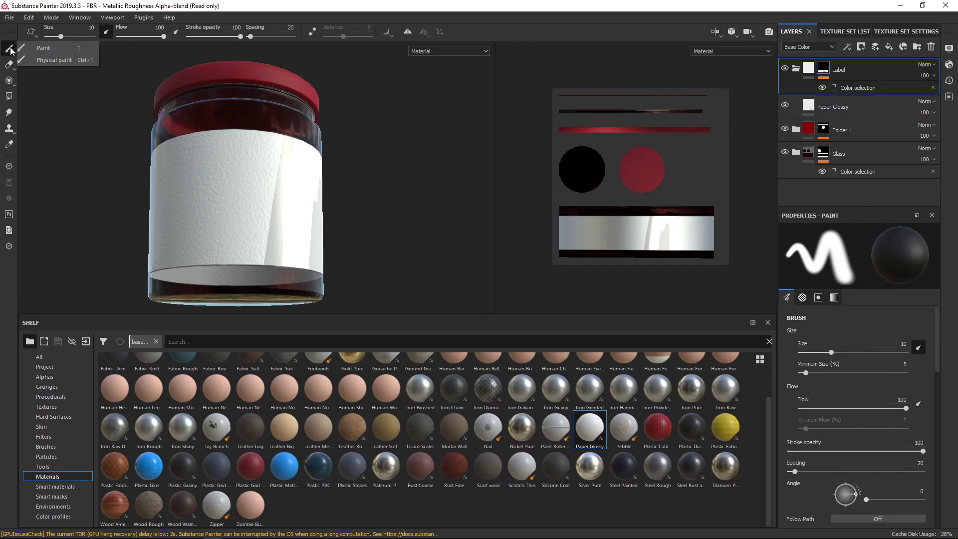
pyautogui.click(46, 447)
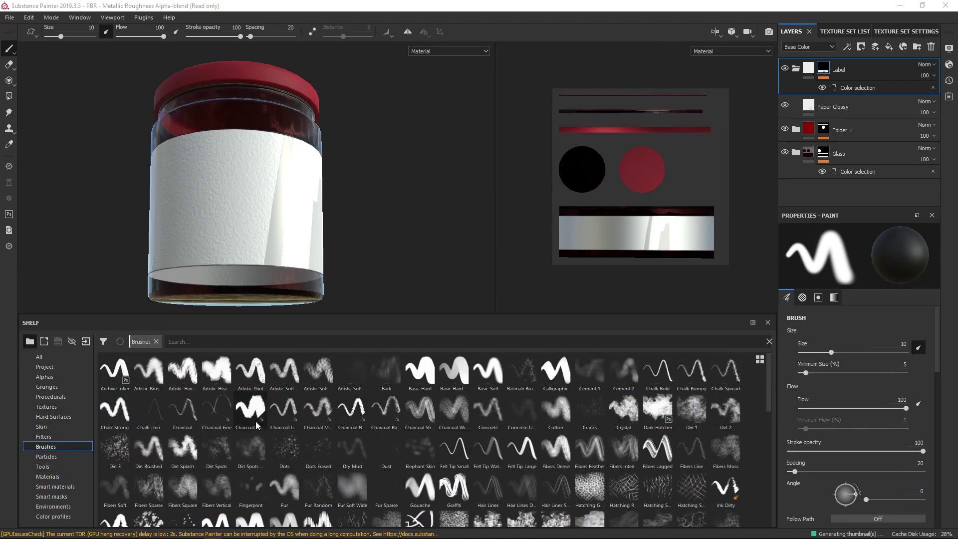
pyautogui.click(420, 372)
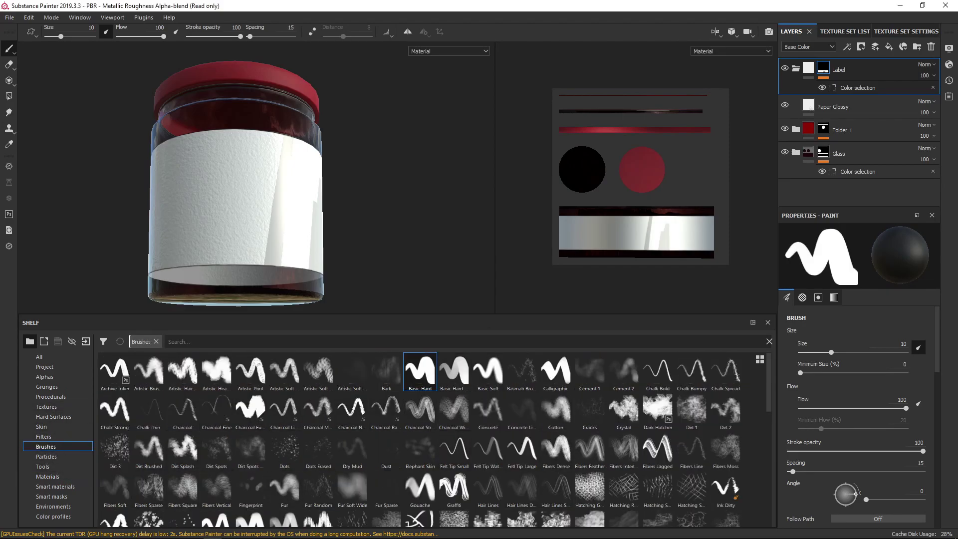
# Switch the 3D viewport to an orthographic view of the jar.
pyautogui.keyDown('alt'); pyautogui.moveTo(330, 189); pyautogui.dragTo(246, 236); pyautogui.keyUp('alt')
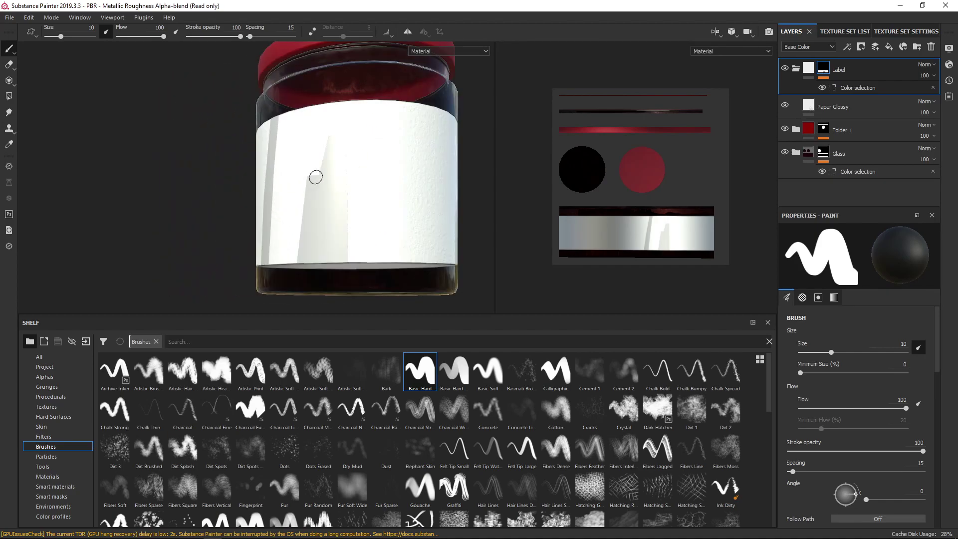
pyautogui.click(717, 33)
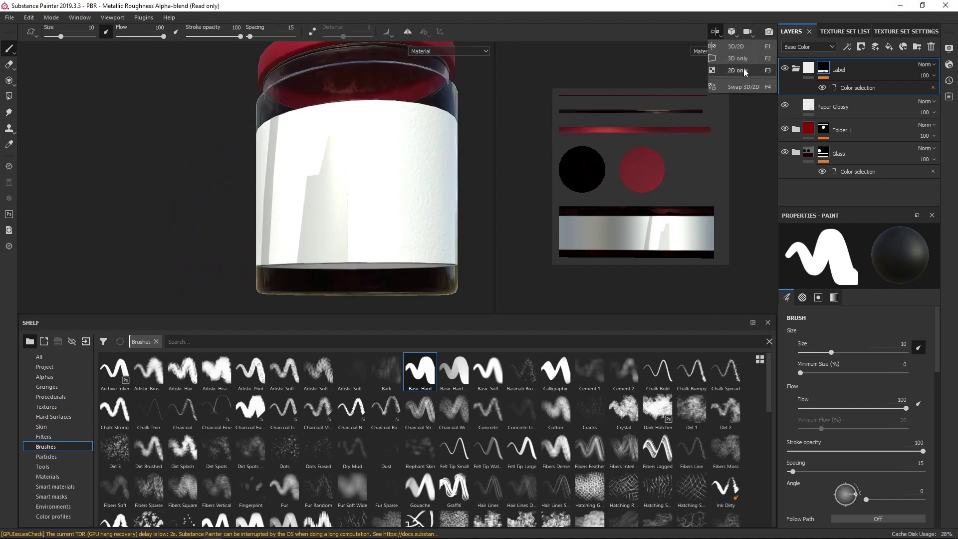
pyautogui.click(749, 33)
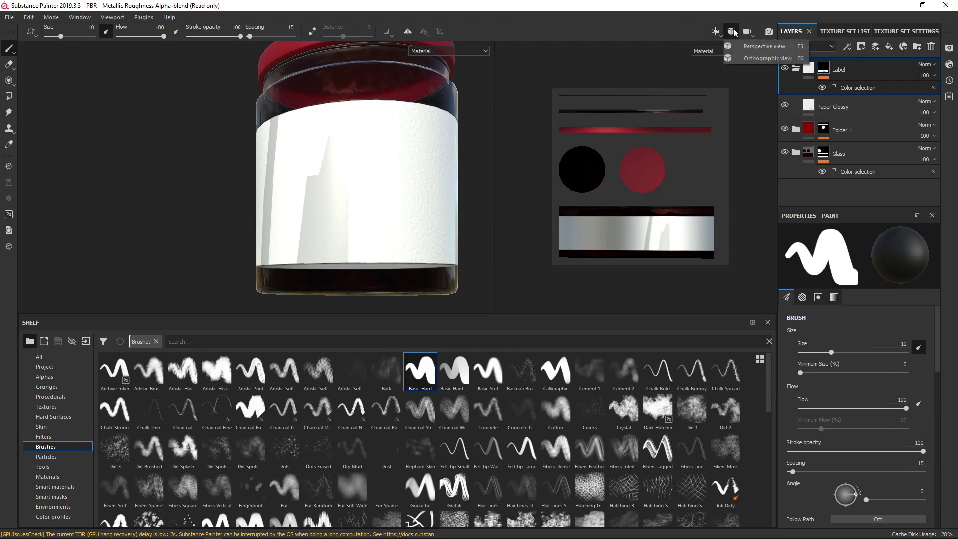
pyautogui.click(755, 60)
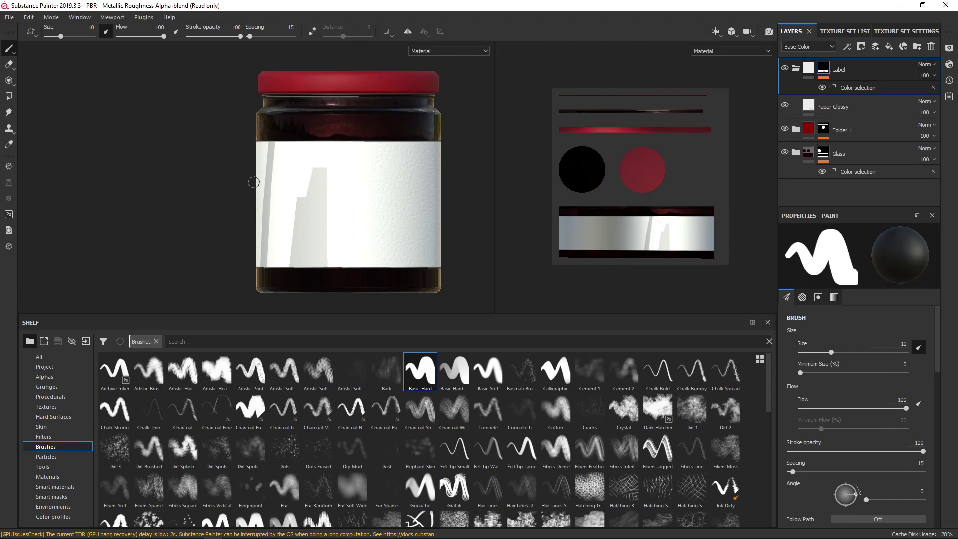
# Enlarge the brush to about 37 and paint the Label mask white over the grey patches on the label.
pyautogui.scroll(3, 293, 192)
pyautogui.moveTo(311, 209)
pyautogui.mouseDown()
pyautogui.moveTo(336, 209)
pyautogui.moveTo(332, 157)
pyautogui.moveTo(302, 214)
pyautogui.moveTo(324, 188)
pyautogui.moveTo(319, 203)
pyautogui.moveTo(314, 190)
pyautogui.moveTo(282, 201)
pyautogui.moveTo(306, 207)
pyautogui.mouseUp()
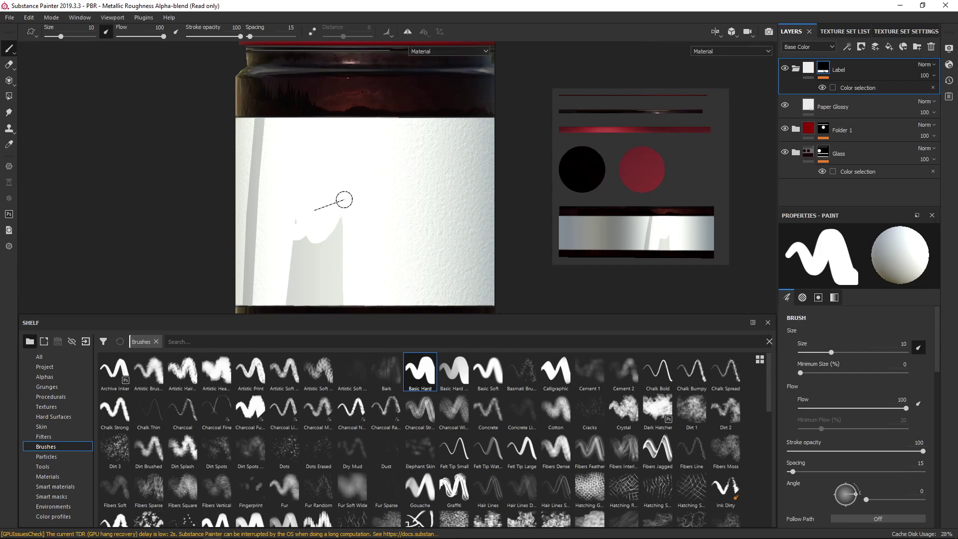
pyautogui.keyDown('ctrl'); pyautogui.moveTo(344, 200); pyautogui.dragTo(342, 203, button='right'); pyautogui.keyUp('ctrl')
pyautogui.moveTo(343, 204)
pyautogui.mouseDown()
pyautogui.moveTo(329, 259)
pyautogui.moveTo(289, 250)
pyautogui.moveTo(297, 247)
pyautogui.moveTo(261, 212)
pyautogui.moveTo(253, 149)
pyautogui.mouseUp()
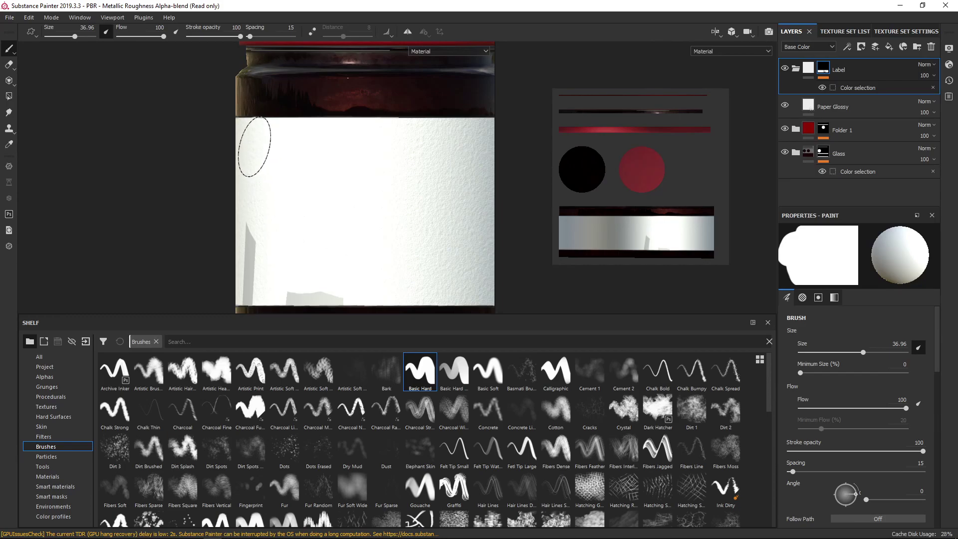
pyautogui.moveTo(262, 148)
pyautogui.mouseDown()
pyautogui.moveTo(241, 196)
pyautogui.moveTo(241, 274)
pyautogui.moveTo(340, 273)
pyautogui.mouseUp()
# Paint the Label mask black along the label's lower edge to trim the overpainting, and return the brush to white.
pyautogui.moveTo(306, 193)
pyautogui.keyDown('alt'); pyautogui.mouseDown(button='middle')
pyautogui.moveTo(357, 126)
pyautogui.moveTo(328, 152)
pyautogui.mouseUp(button='middle'); pyautogui.keyUp('alt')
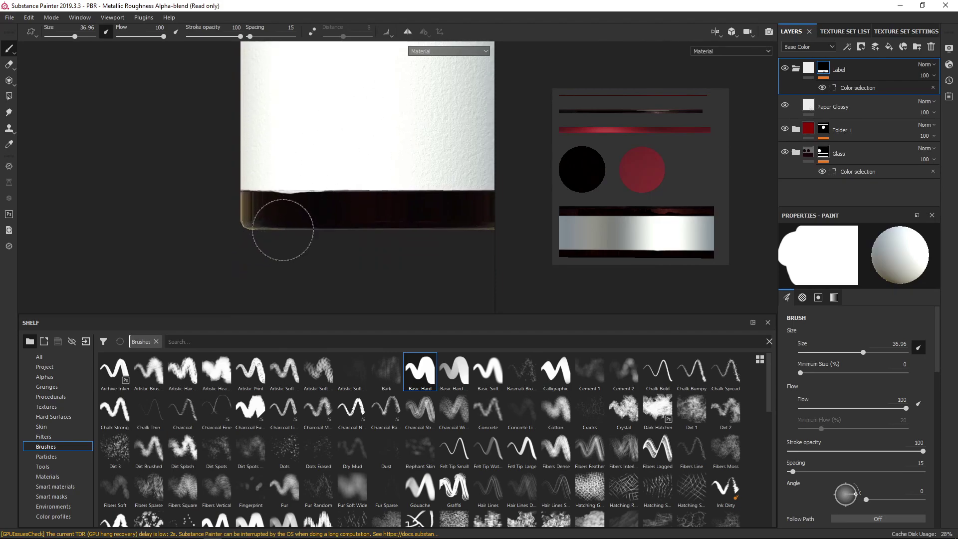
pyautogui.press('p')
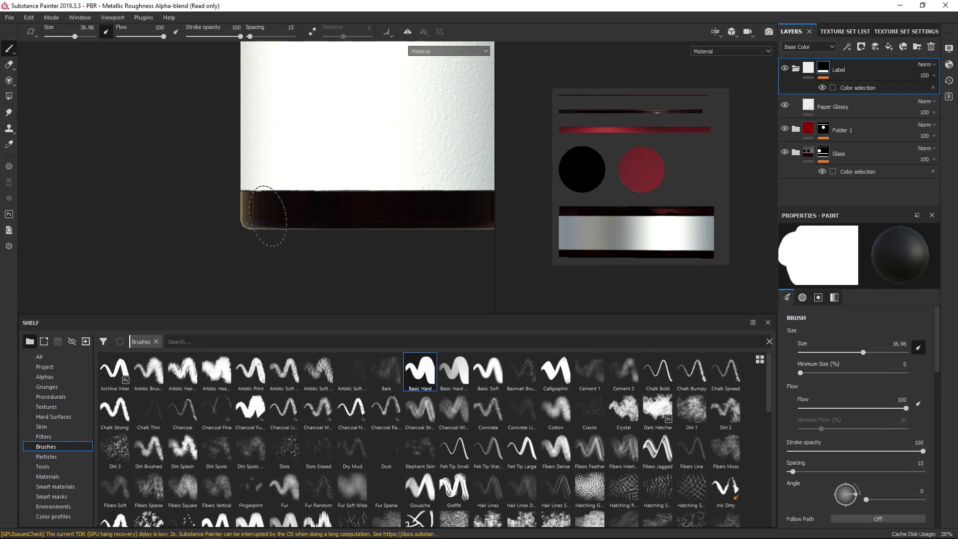
pyautogui.click(251, 158)
pyautogui.press('p')
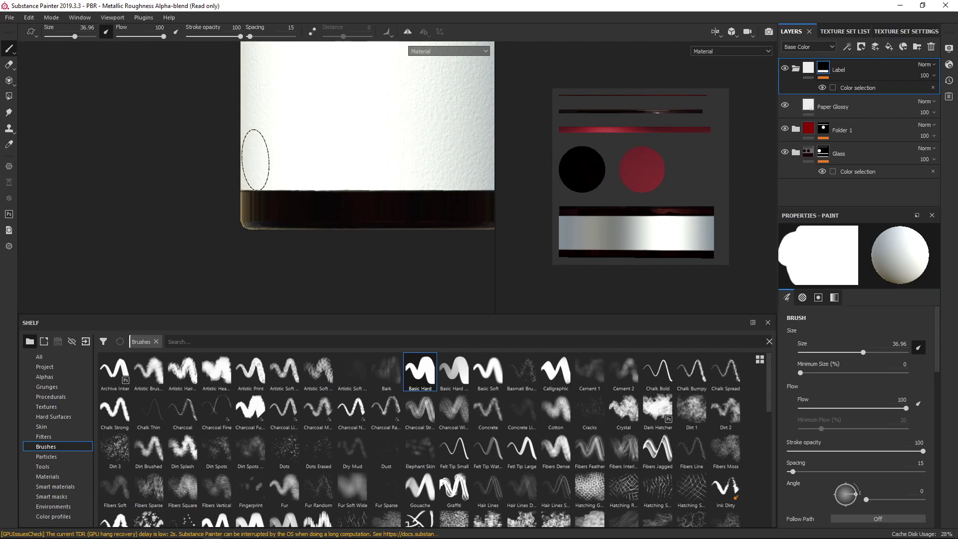
pyautogui.press('f')
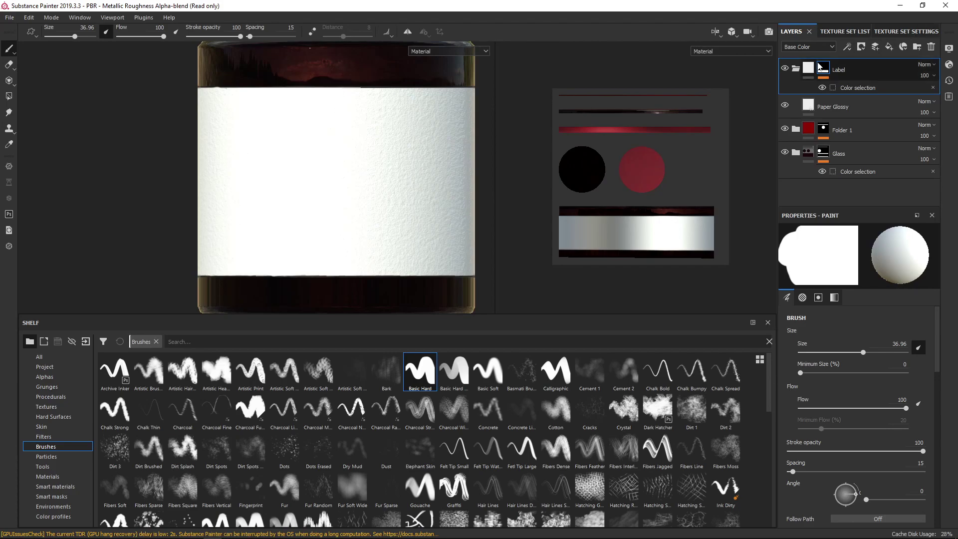
# Apply the Photo Glossy Slick preset to the Paper Glossy layer.
pyautogui.click(844, 106)
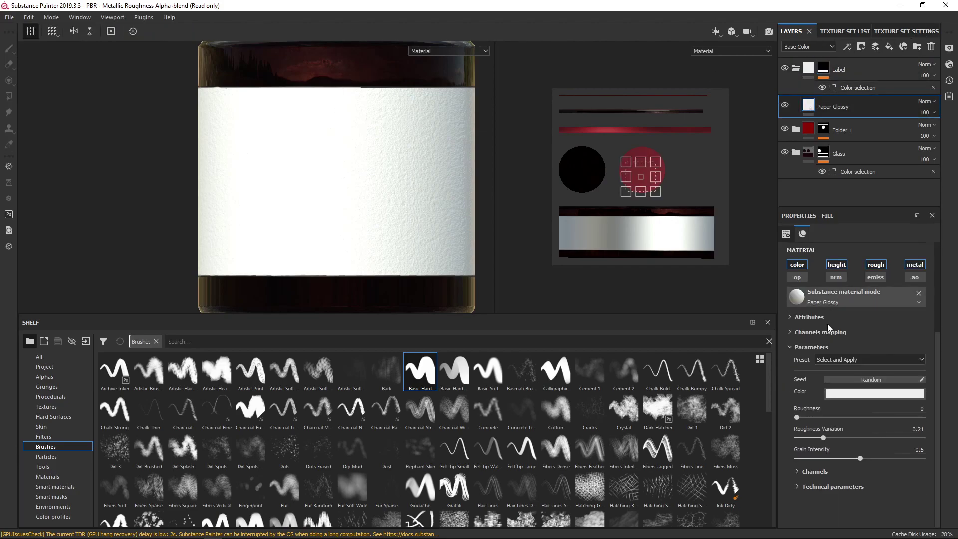
pyautogui.click(830, 360)
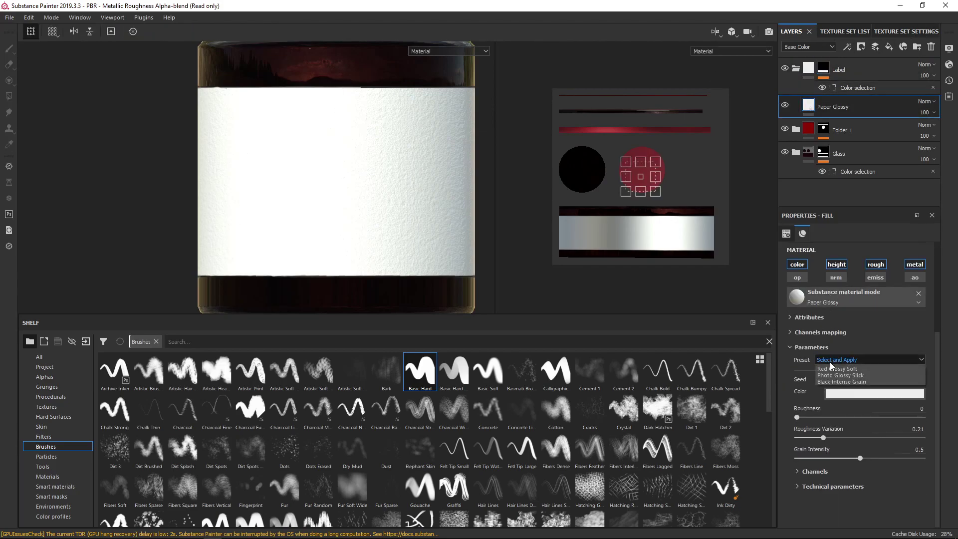
pyautogui.click(865, 375)
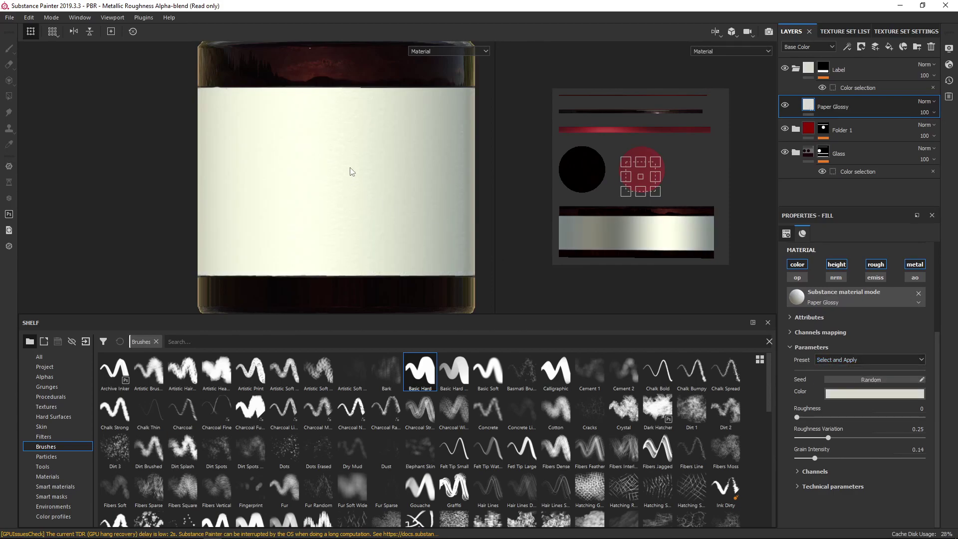
pyautogui.scroll(-5, 351, 172)
pyautogui.keyDown('alt'); pyautogui.moveTo(288, 167); pyautogui.dragTo(433, 206); pyautogui.keyUp('alt')
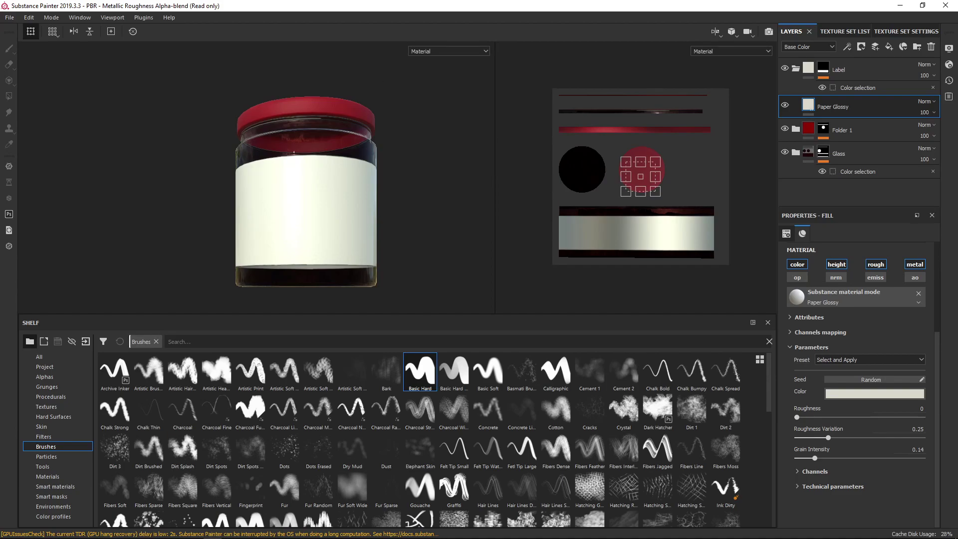
# Import label.png and original_personalised-gingham-jam-jar-labels.png from the Jar folder as textures.
pyautogui.hotkey('alt', 'Tab')
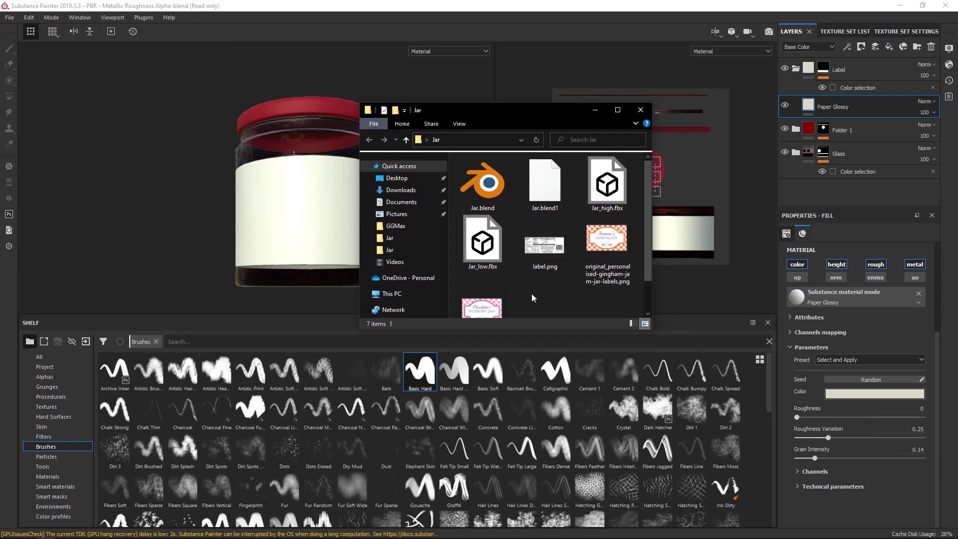
pyautogui.moveTo(523, 290); pyautogui.dragTo(628, 218)
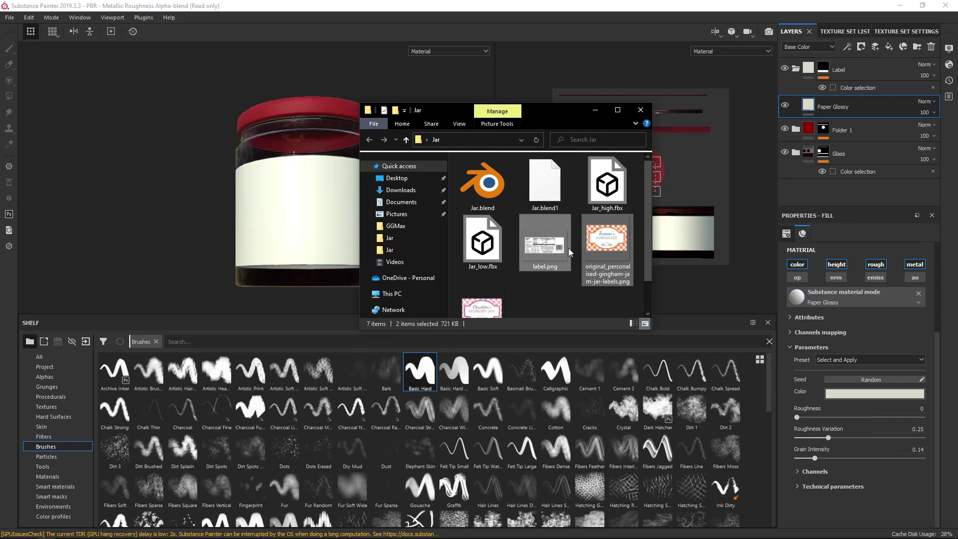
pyautogui.moveTo(567, 249); pyautogui.dragTo(308, 420)
pyautogui.click(617, 173)
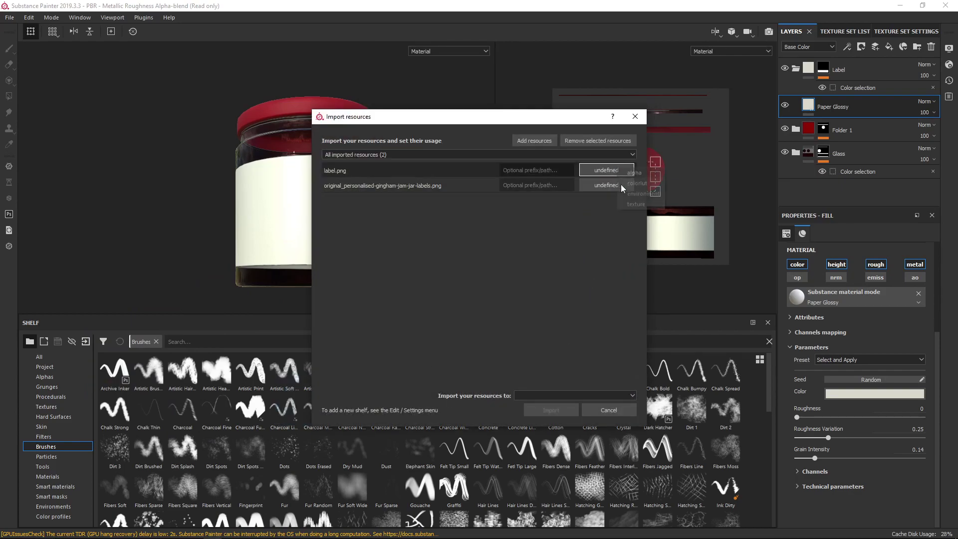
pyautogui.click(647, 203)
pyautogui.click(594, 185)
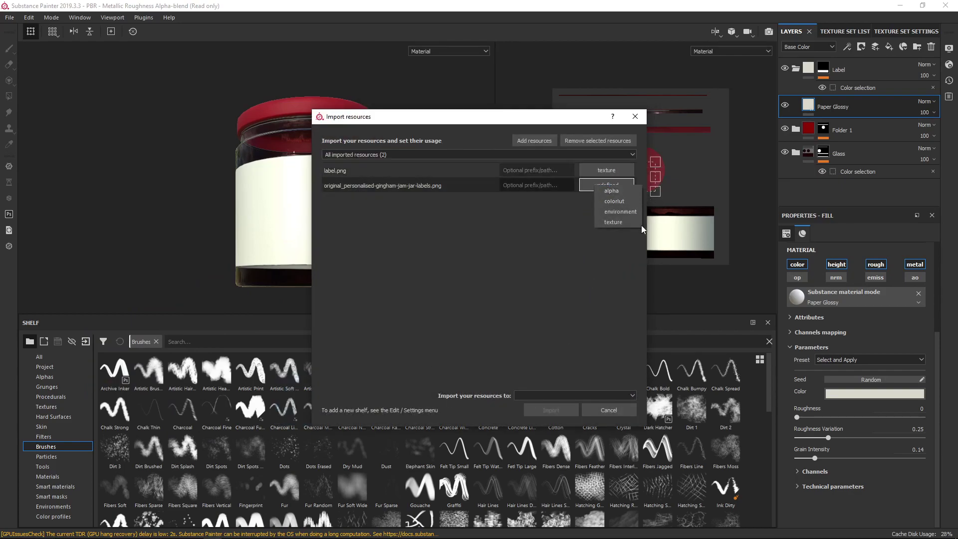
pyautogui.click(614, 222)
pyautogui.click(527, 396)
pyautogui.click(546, 409)
pyautogui.click(551, 410)
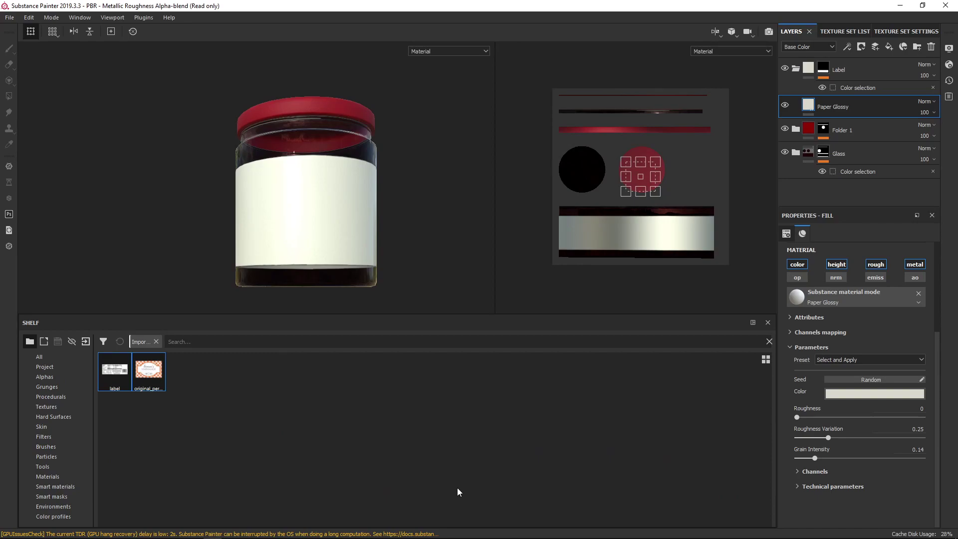
# Add a fill layer above Paper Glossy and assign the gingham jam jar label texture to its Base Color.
pyautogui.keyDown('alt'); pyautogui.moveTo(422, 181); pyautogui.dragTo(400, 172); pyautogui.keyUp('alt')
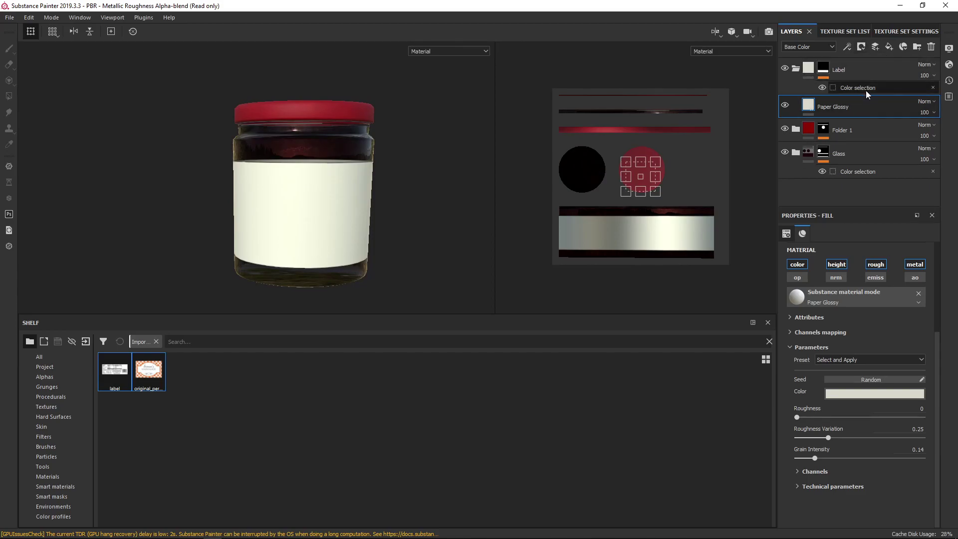
pyautogui.click(889, 47)
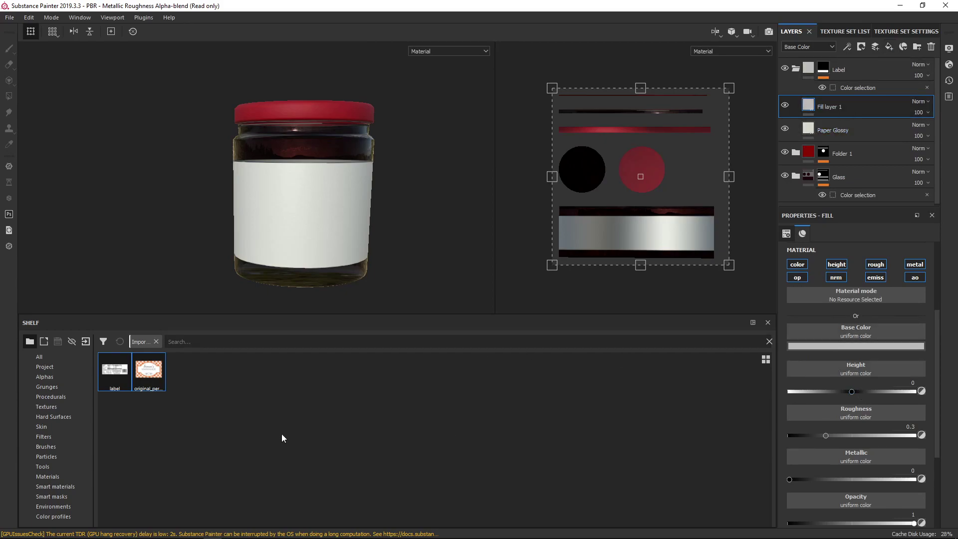
pyautogui.moveTo(151, 372); pyautogui.dragTo(864, 333)
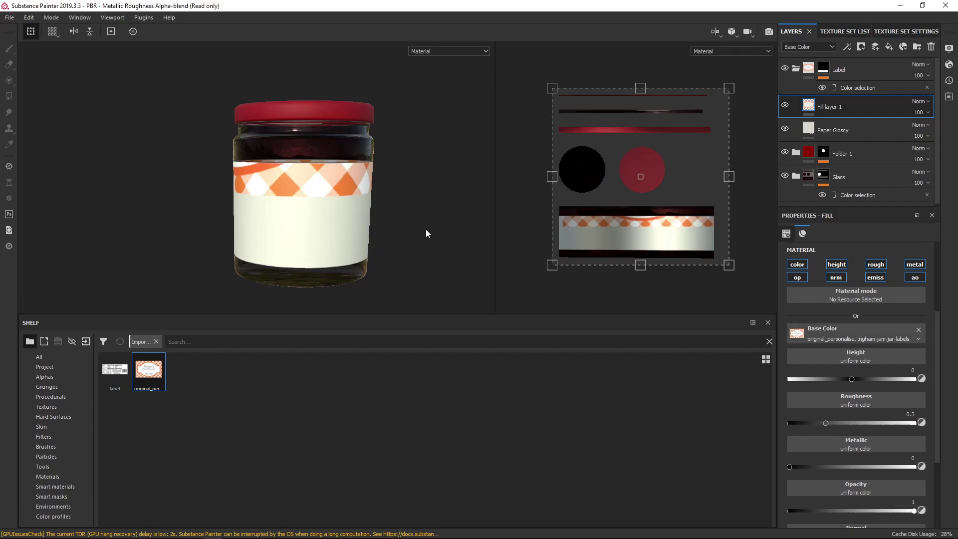
# Scale down and move the gingham label texture in UV space so one copy fits the front of the jar's label.
pyautogui.moveTo(676, 148); pyautogui.dragTo(669, 204)
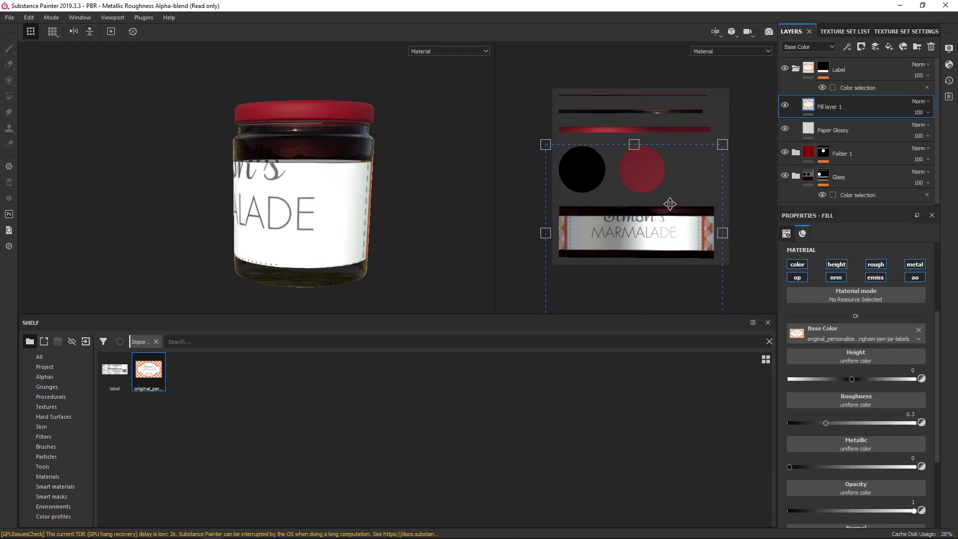
pyautogui.moveTo(553, 150); pyautogui.dragTo(601, 214)
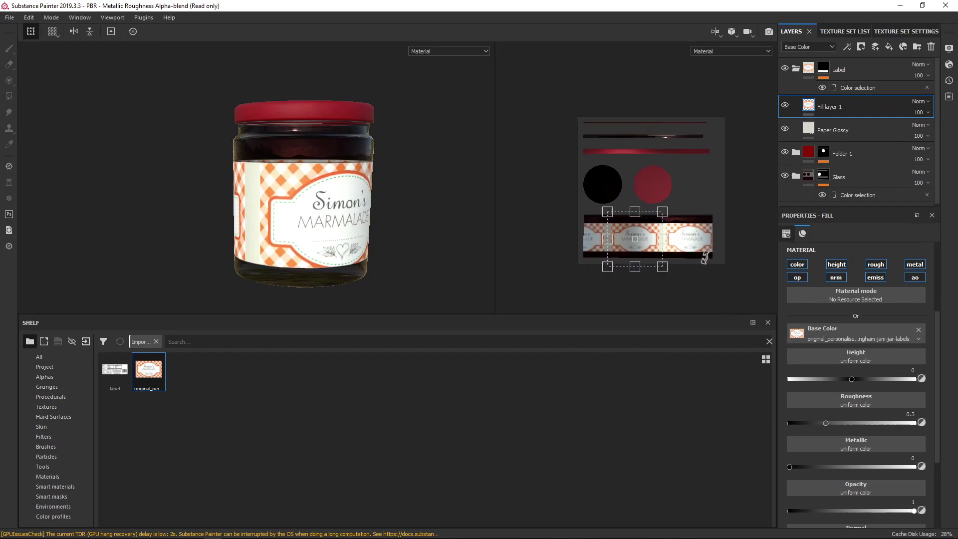
pyautogui.scroll(3, 704, 249)
pyautogui.moveTo(533, 184); pyautogui.dragTo(544, 190)
pyautogui.moveTo(610, 266); pyautogui.dragTo(581, 239)
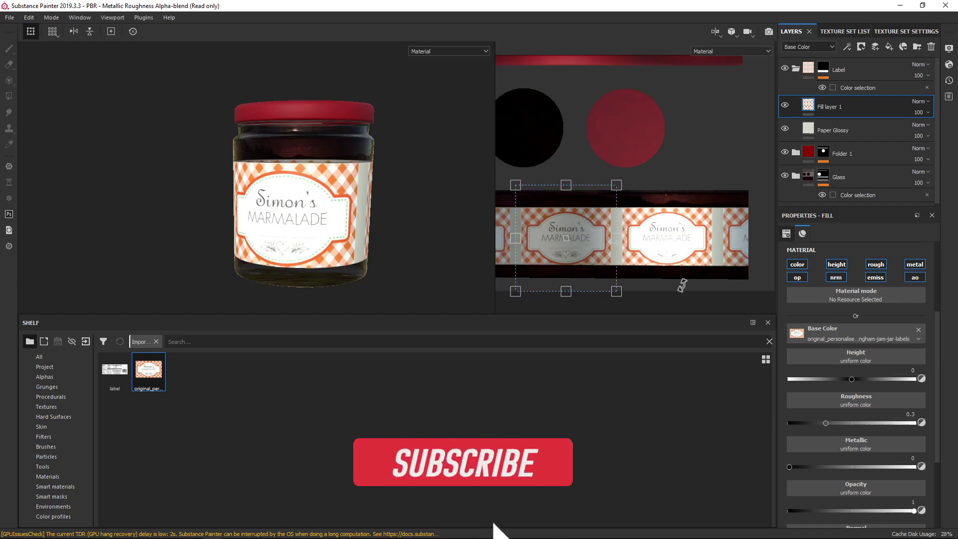
# Add a black mask to the gingham label's fill layer and choose Polygon Fill for editing it.
pyautogui.rightClick(808, 111)
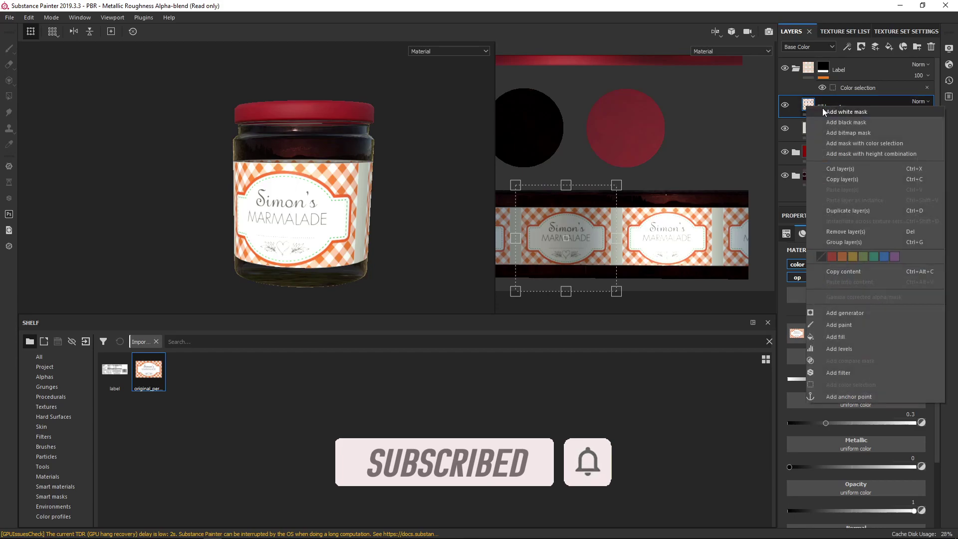
pyautogui.click(868, 121)
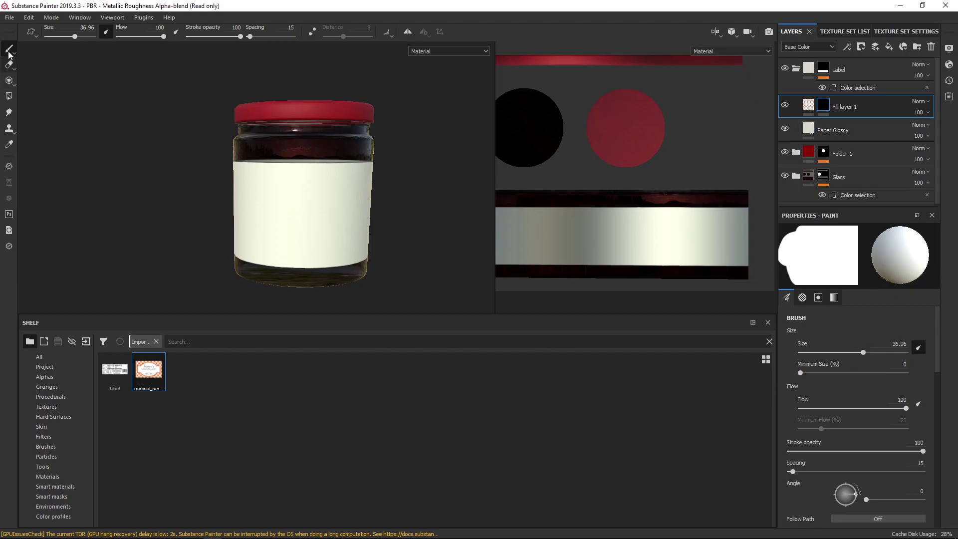
pyautogui.click(9, 97)
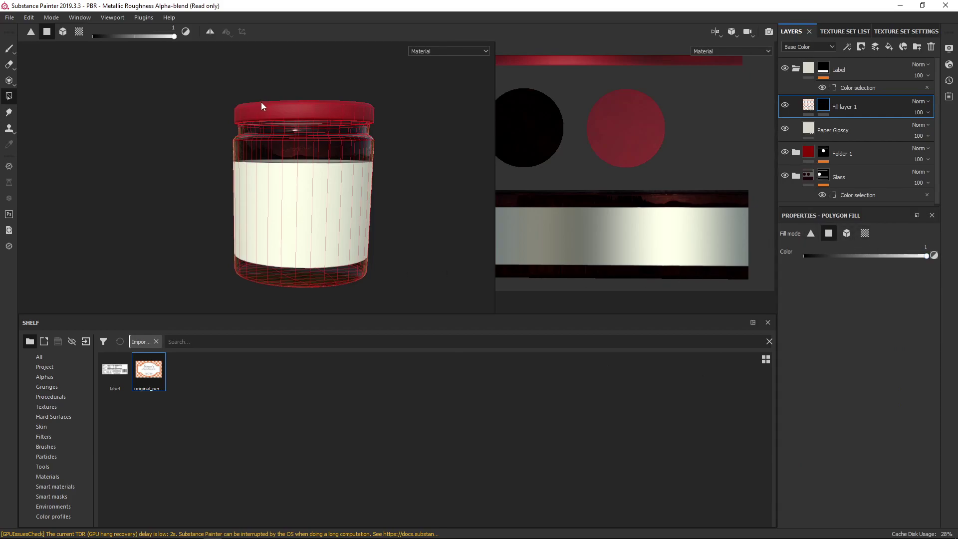
pyautogui.moveTo(615, 176); pyautogui.dragTo(685, 334)
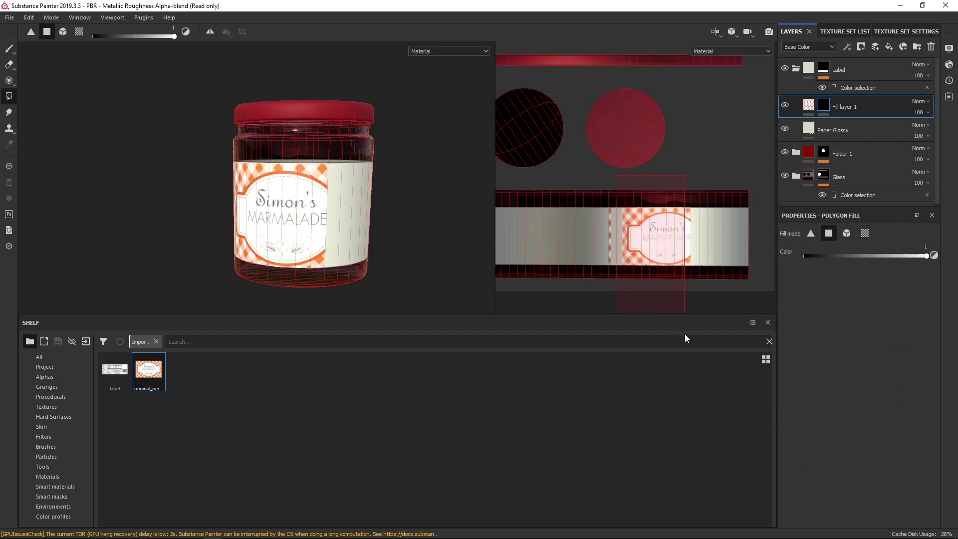
pyautogui.hotkey('ctrl', 'z')
pyautogui.moveTo(623, 181); pyautogui.dragTo(625, 266)
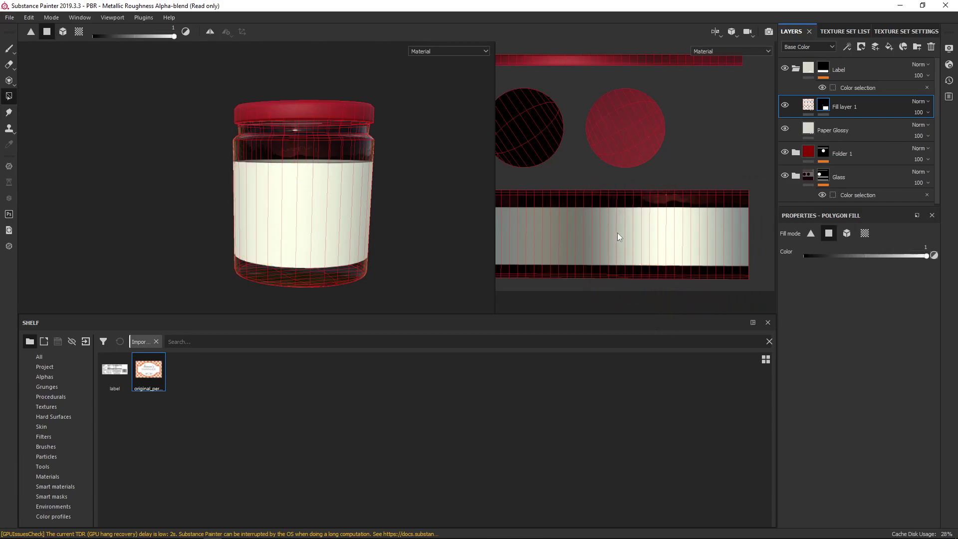
# Fill the gingham layer's mask with white over the faces of one label copy on the UV strip.
pyautogui.moveTo(613, 184); pyautogui.dragTo(519, 301)
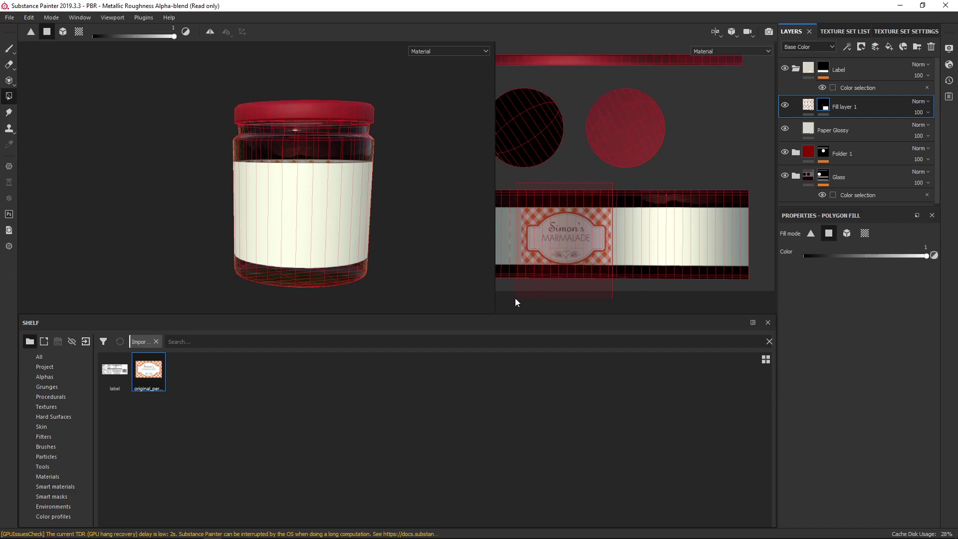
pyautogui.moveTo(520, 302); pyautogui.dragTo(523, 304)
pyautogui.keyDown('alt'); pyautogui.moveTo(264, 175); pyautogui.dragTo(339, 184); pyautogui.keyUp('alt')
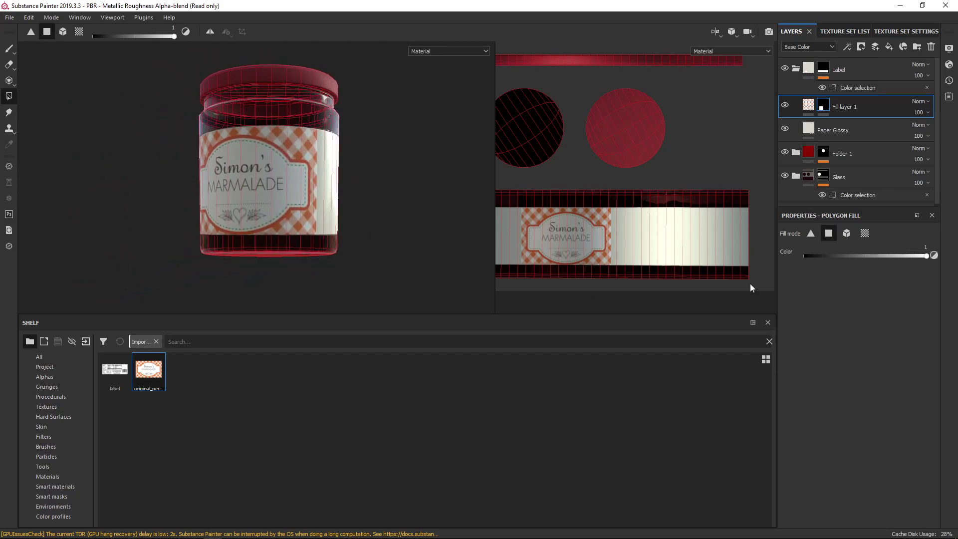
# Duplicate the gingham label's fill layer and remove the mask from the copy.
pyautogui.click(809, 104)
pyautogui.keyDown('alt'); pyautogui.moveTo(350, 260); pyautogui.dragTo(402, 193); pyautogui.keyUp('alt')
pyautogui.keyDown('alt'); pyautogui.moveTo(402, 193); pyautogui.dragTo(306, 201, button='middle'); pyautogui.keyUp('alt')
pyautogui.keyDown('alt'); pyautogui.moveTo(307, 201); pyautogui.dragTo(354, 227); pyautogui.keyUp('alt')
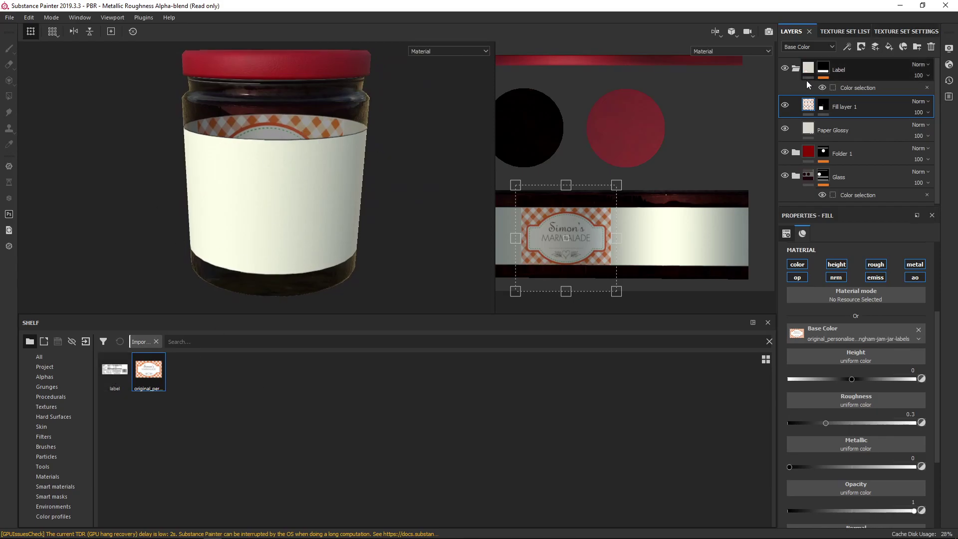
pyautogui.rightClick(855, 102)
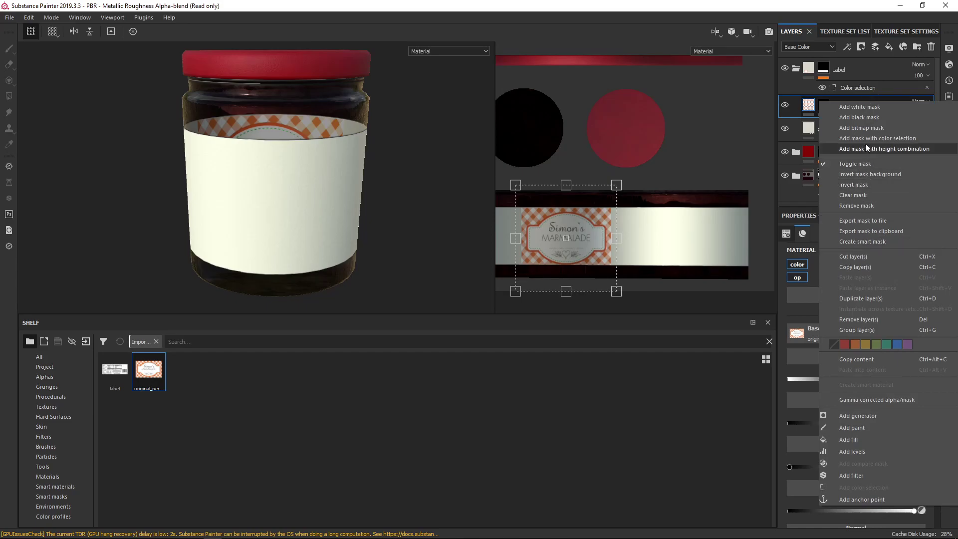
pyautogui.click(871, 300)
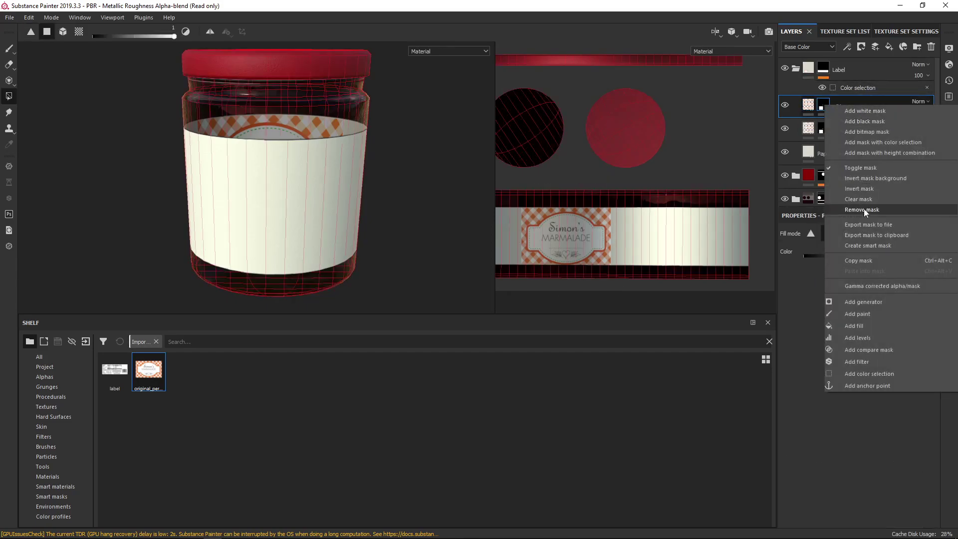
pyautogui.click(863, 209)
# Assign the label texture to the copied layer's Base Color, then resize and move it in UV space onto the jar's back.
pyautogui.moveTo(115, 370); pyautogui.dragTo(840, 334)
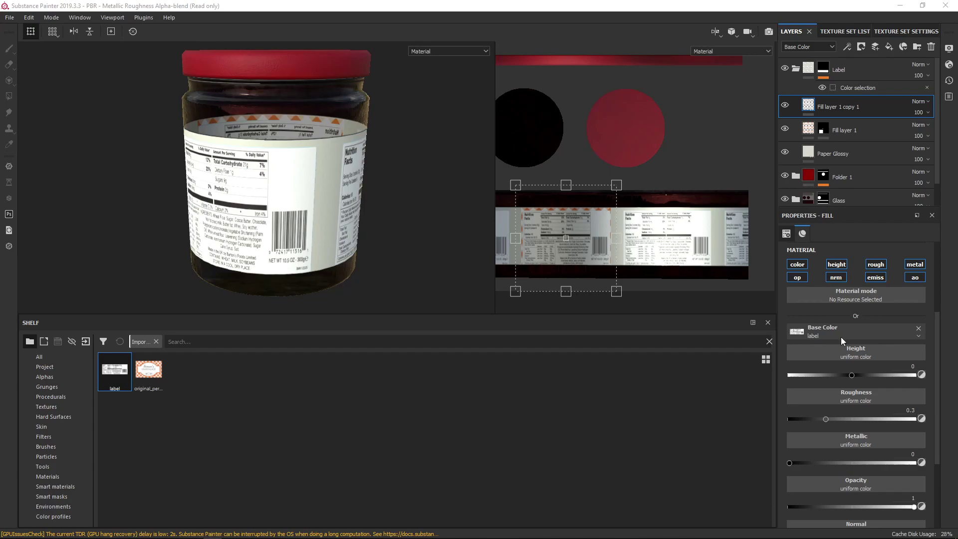
pyautogui.moveTo(577, 248); pyautogui.dragTo(619, 256)
pyautogui.moveTo(543, 194); pyautogui.dragTo(565, 195)
pyautogui.moveTo(618, 227); pyautogui.dragTo(748, 238)
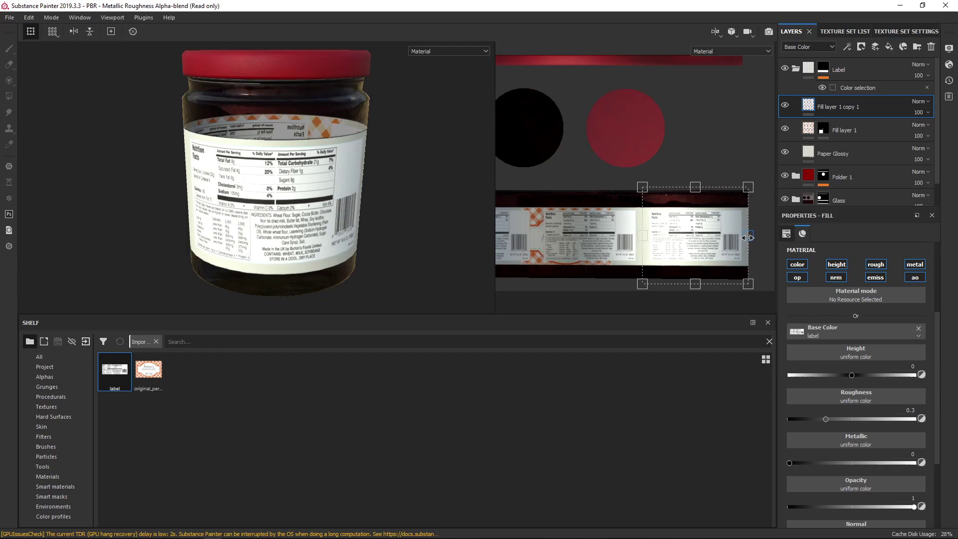
# Add a white mask to the nutrition label layer and polygon-fill it with 0 to hide every copy except the one on the jar's back.
pyautogui.rightClick(810, 108)
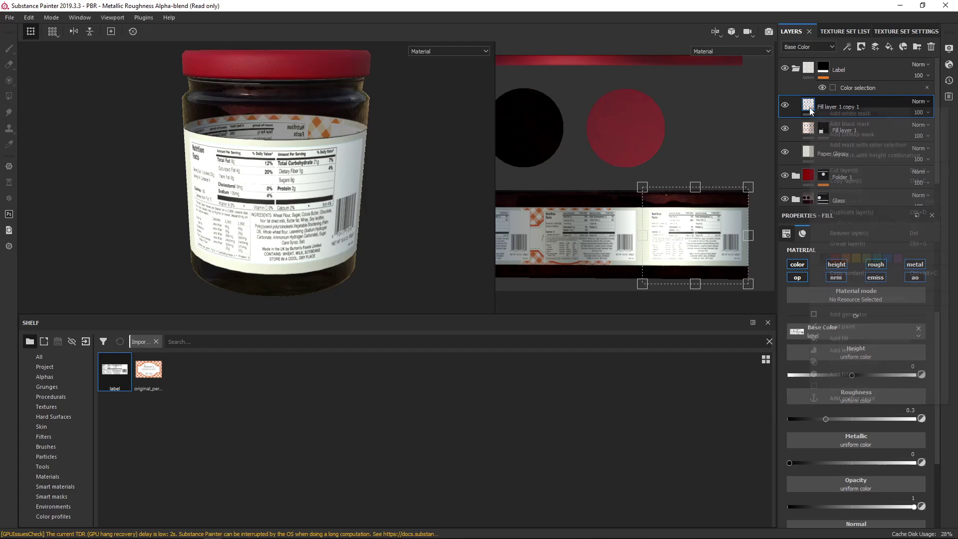
pyautogui.click(871, 112)
pyautogui.press('4')
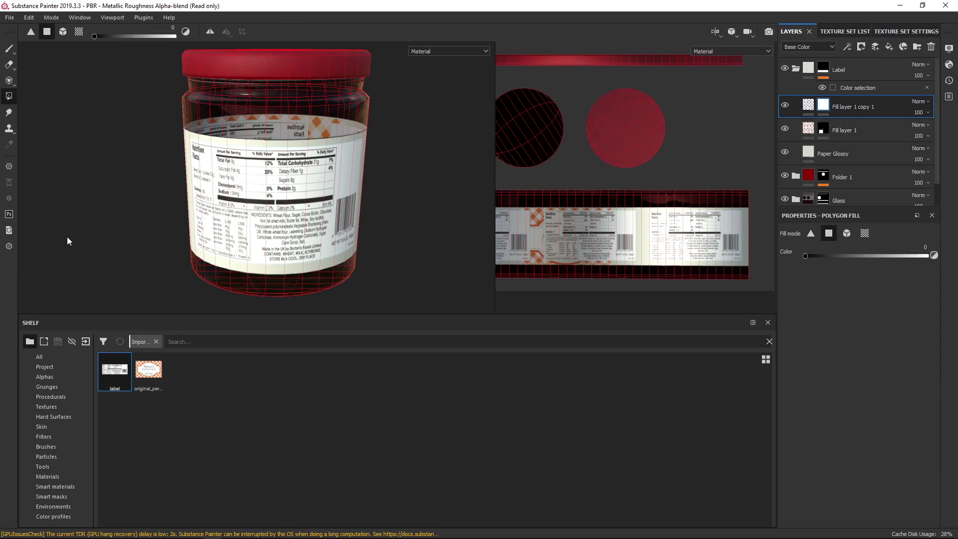
pyautogui.moveTo(667, 230)
pyautogui.mouseDown(button='middle')
pyautogui.moveTo(684, 218)
pyautogui.moveTo(671, 219)
pyautogui.mouseUp(button='middle')
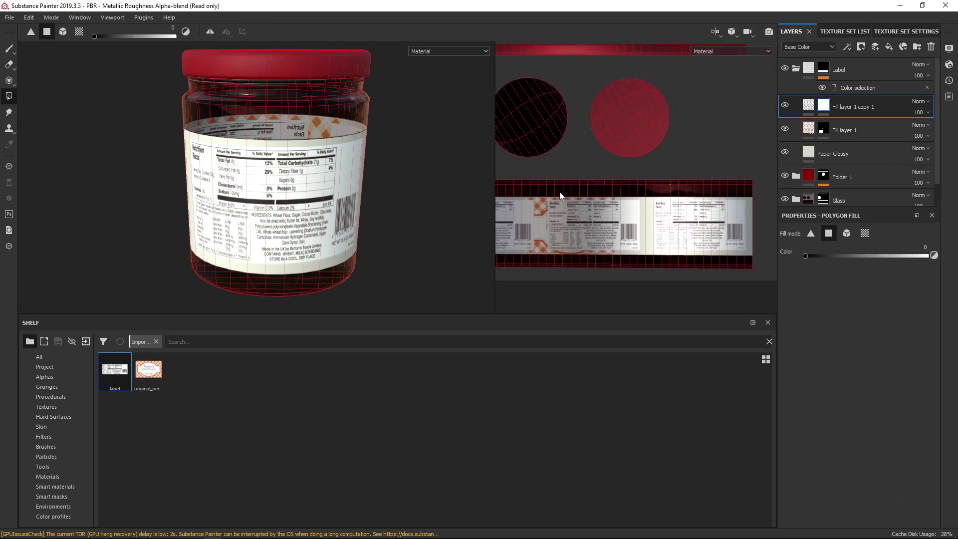
pyautogui.moveTo(572, 168); pyautogui.dragTo(642, 301)
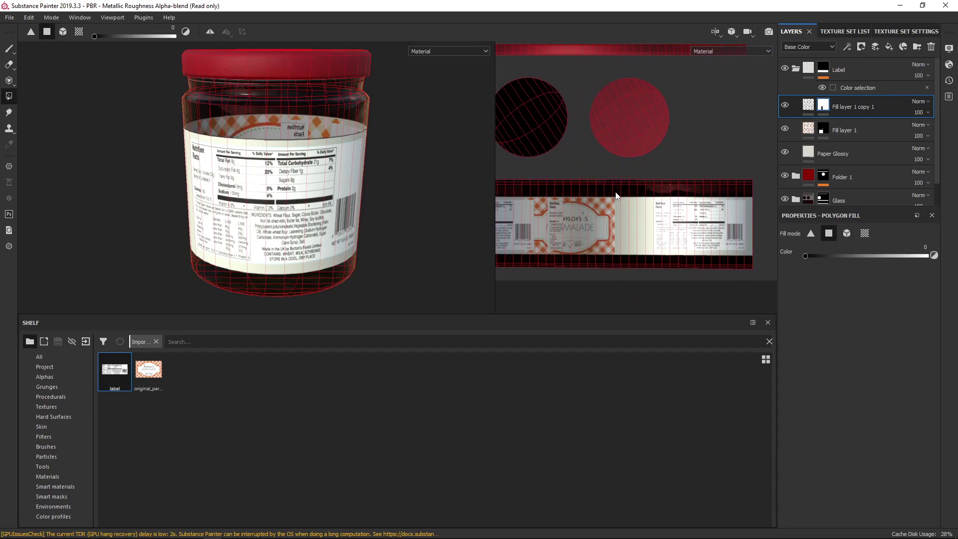
pyautogui.moveTo(613, 154); pyautogui.dragTo(636, 153, button='middle')
pyautogui.moveTo(673, 155); pyautogui.dragTo(510, 281)
pyautogui.moveTo(453, 286); pyautogui.dragTo(453, 286)
pyautogui.scroll(-3, 658, 210)
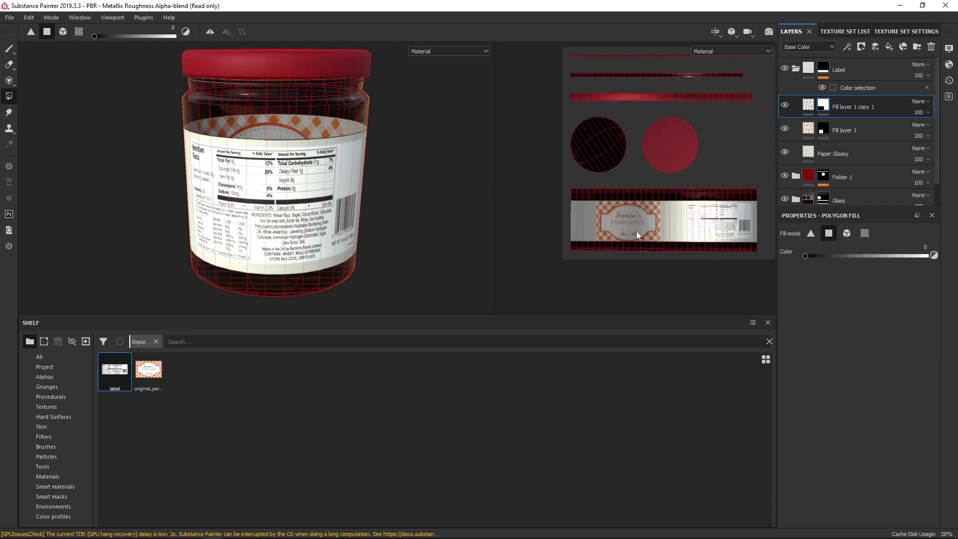
# Collapse the Label folder and examine the front and back label artwork around the jar.
pyautogui.click(796, 69)
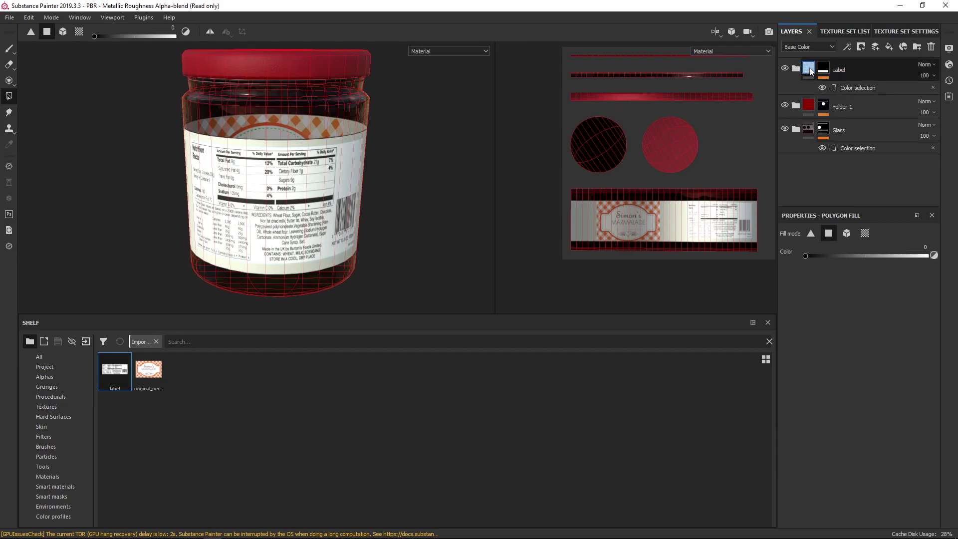
pyautogui.keyDown('alt'); pyautogui.moveTo(192, 205); pyautogui.dragTo(353, 163); pyautogui.keyUp('alt')
pyautogui.scroll(-3, 353, 163)
pyautogui.keyDown('alt'); pyautogui.moveTo(294, 194); pyautogui.dragTo(332, 206, button='middle'); pyautogui.keyUp('alt')
pyautogui.scroll(-3, 334, 205)
pyautogui.scroll(3, 326, 222)
pyautogui.scroll(3, 327, 222)
pyautogui.keyDown('alt'); pyautogui.moveTo(326, 223); pyautogui.dragTo(227, 253); pyautogui.keyUp('alt')
pyautogui.scroll(-1, 226, 253)
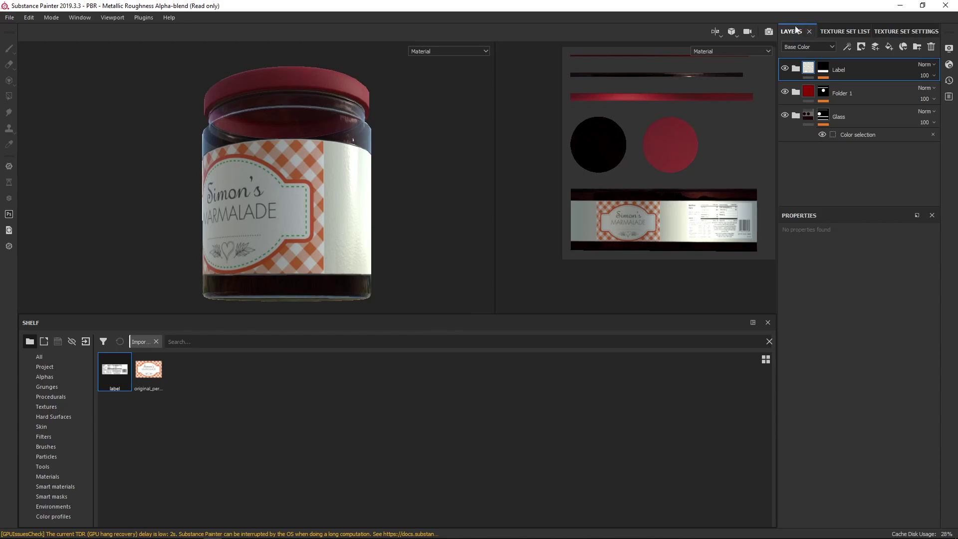
# Import pink-gingham-2.jpg as a texture into the current session and assign it to the Base Color of Fill layer 1.
pyautogui.click(796, 68)
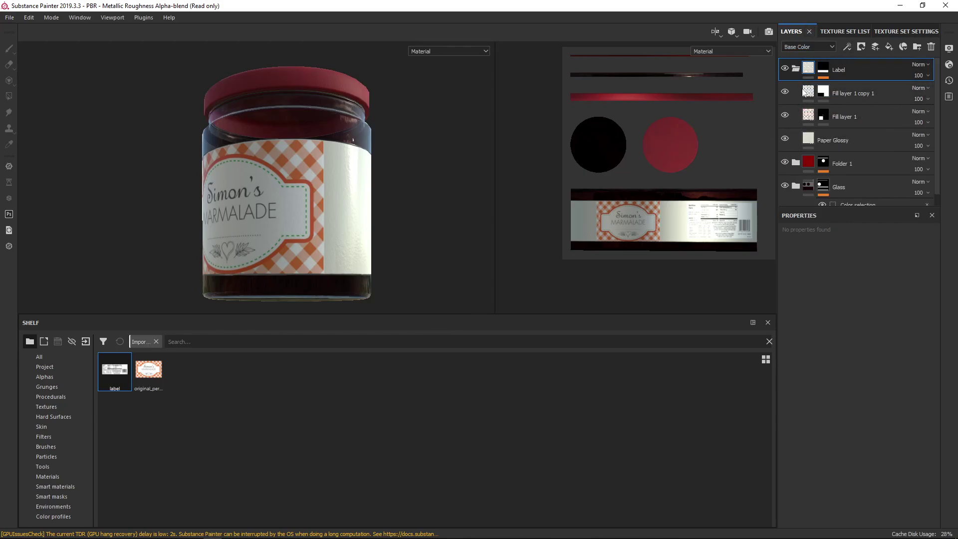
pyautogui.click(809, 117)
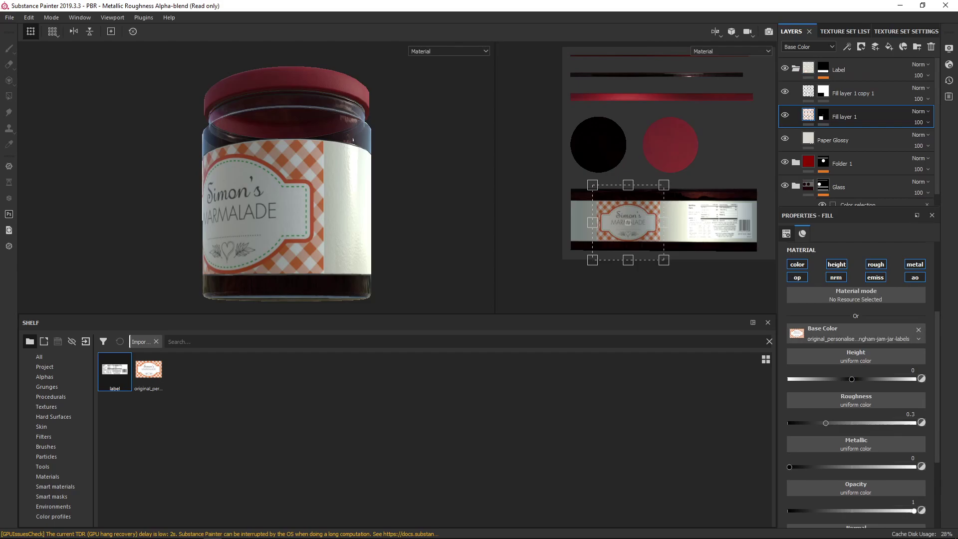
pyautogui.moveTo(344, 273); pyautogui.dragTo(197, 397)
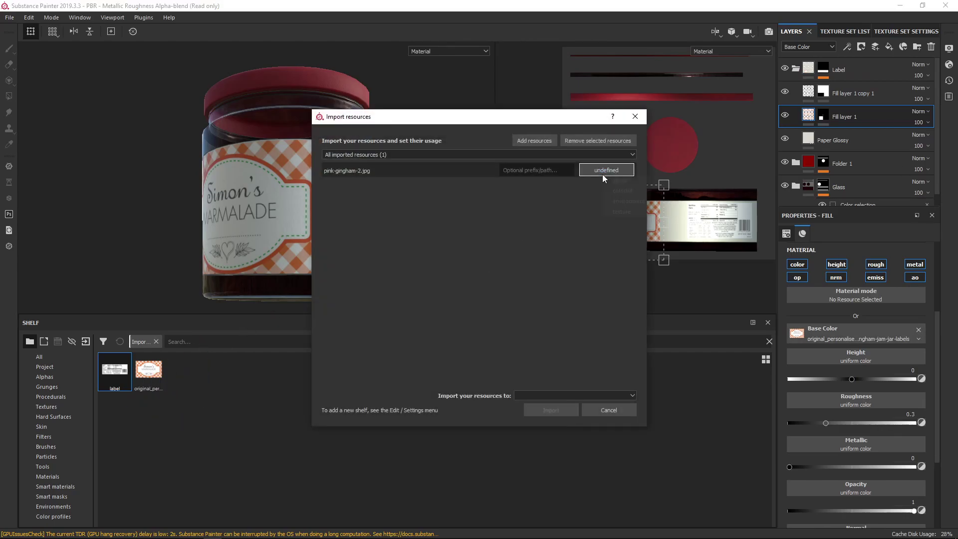
pyautogui.click(632, 210)
pyautogui.click(550, 395)
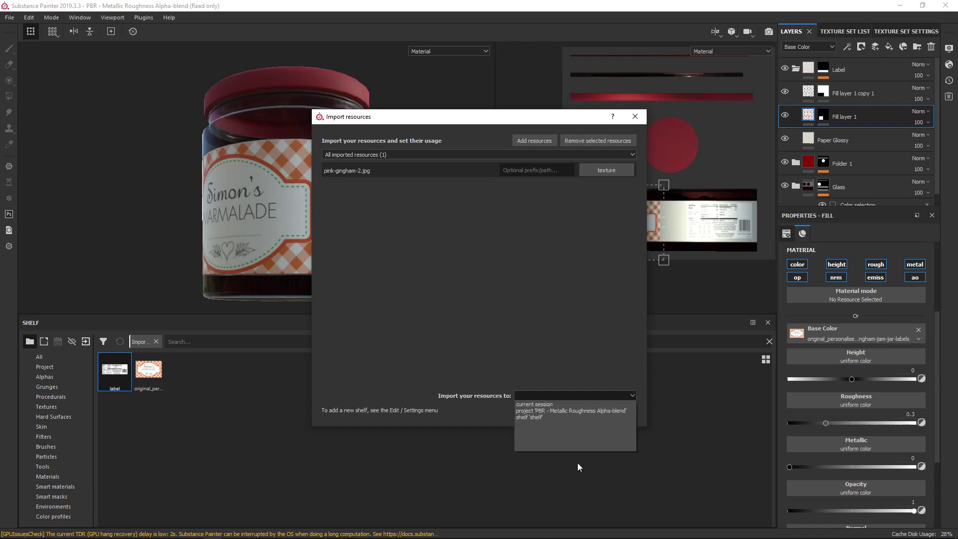
pyautogui.click(534, 405)
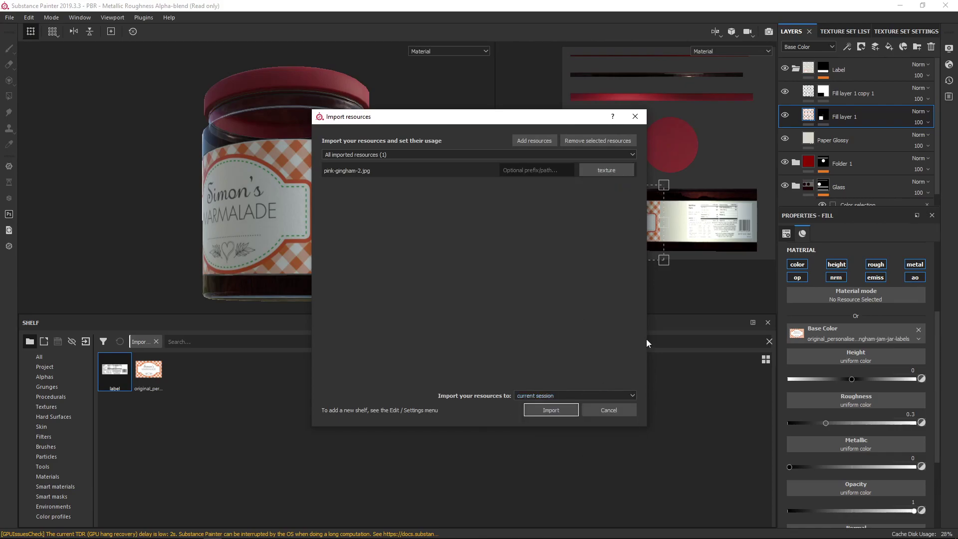
pyautogui.click(546, 409)
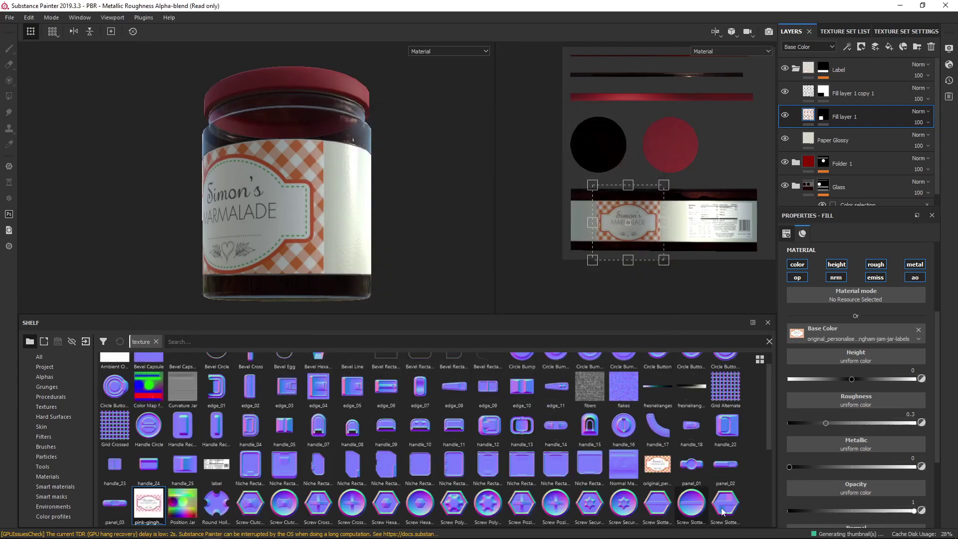
pyautogui.moveTo(149, 506); pyautogui.dragTo(798, 334)
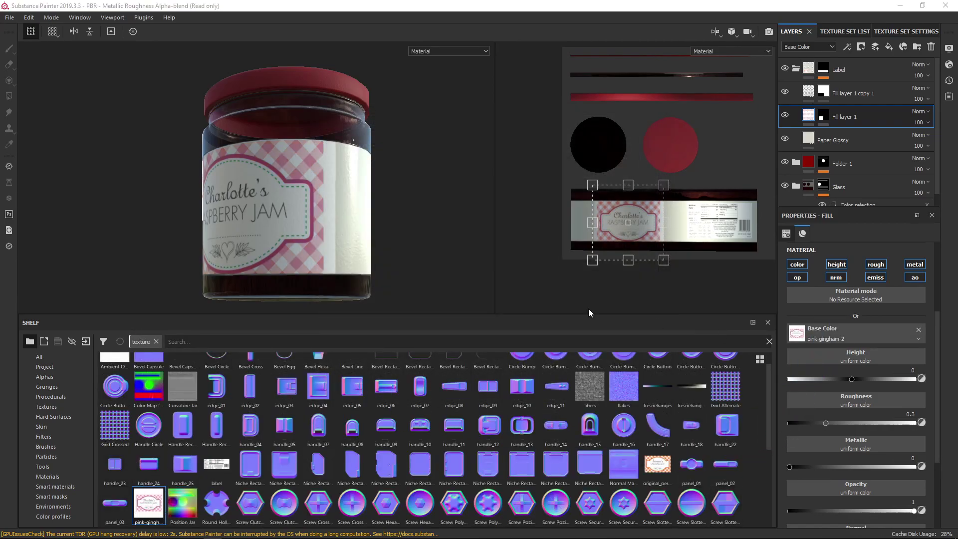
pyautogui.keyDown('alt'); pyautogui.moveTo(276, 247); pyautogui.dragTo(232, 193); pyautogui.keyUp('alt')
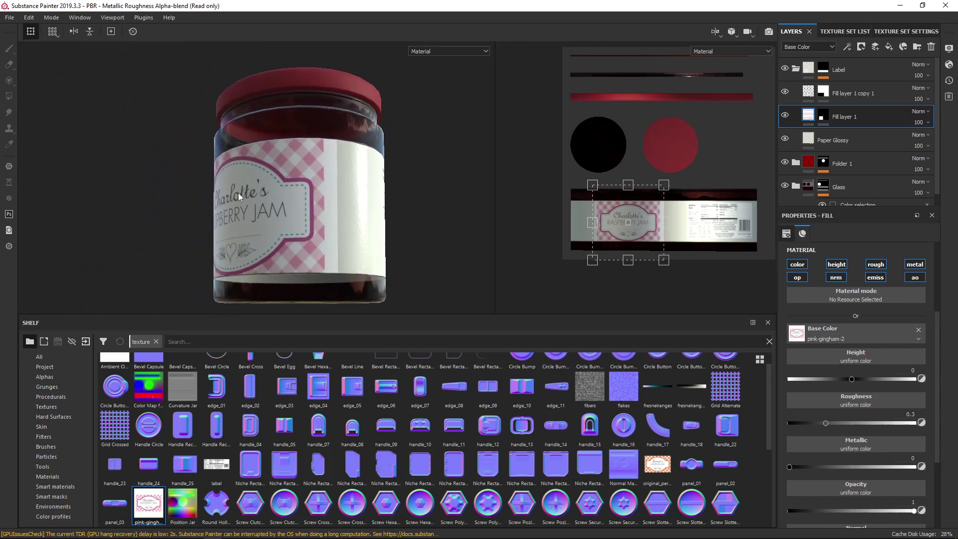
# Try the Overlay blend mode on the pink gingham layer's base color, and settle on Multiply.
pyautogui.click(920, 111)
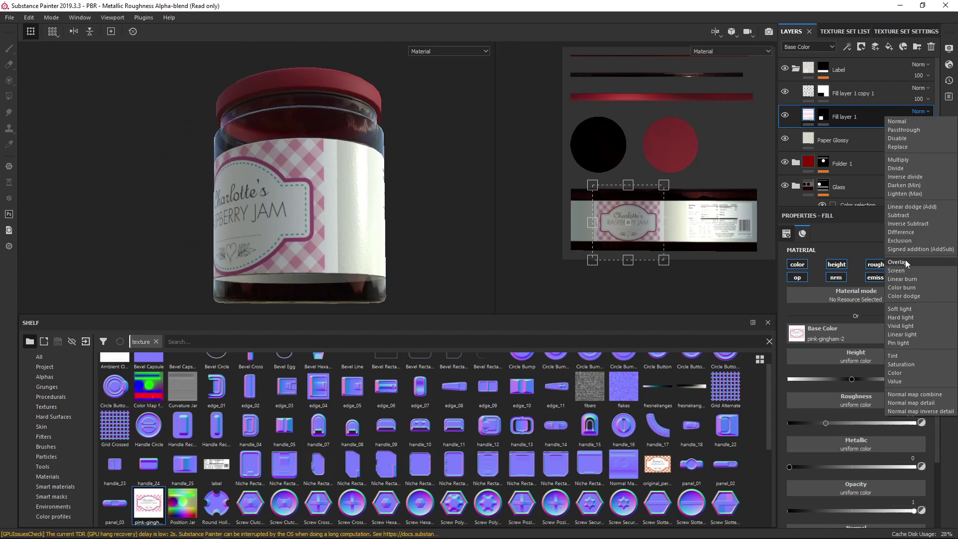
pyautogui.click(901, 262)
pyautogui.click(921, 111)
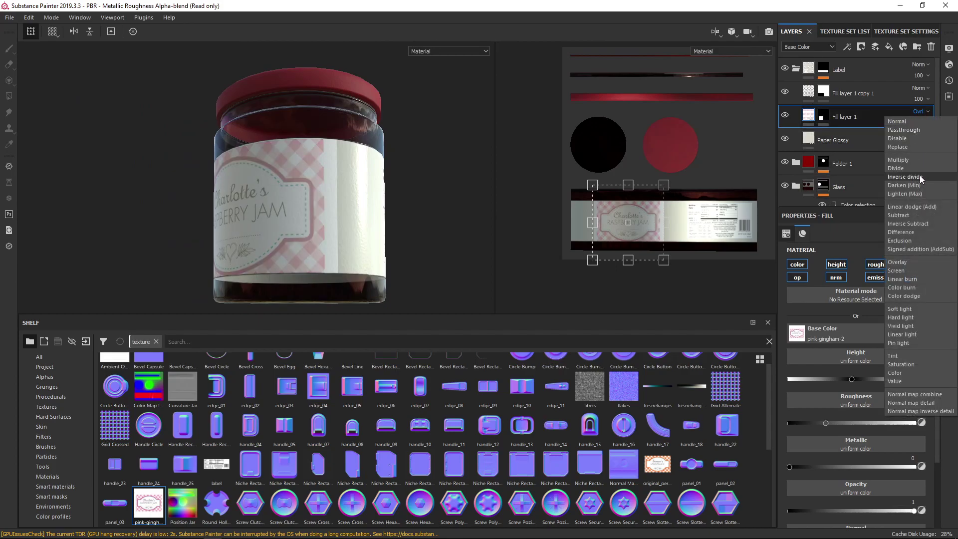
pyautogui.click(907, 161)
pyautogui.keyDown('alt'); pyautogui.moveTo(190, 143); pyautogui.dragTo(216, 201); pyautogui.keyUp('alt')
pyautogui.keyDown('alt'); pyautogui.moveTo(216, 200); pyautogui.dragTo(298, 183, button='middle'); pyautogui.keyUp('alt')
pyautogui.keyDown('alt'); pyautogui.moveTo(337, 204); pyautogui.dragTo(216, 193); pyautogui.keyUp('alt')
# Open the texture export settings and set the output folder to Jar on the Desktop.
pyautogui.click(9, 17)
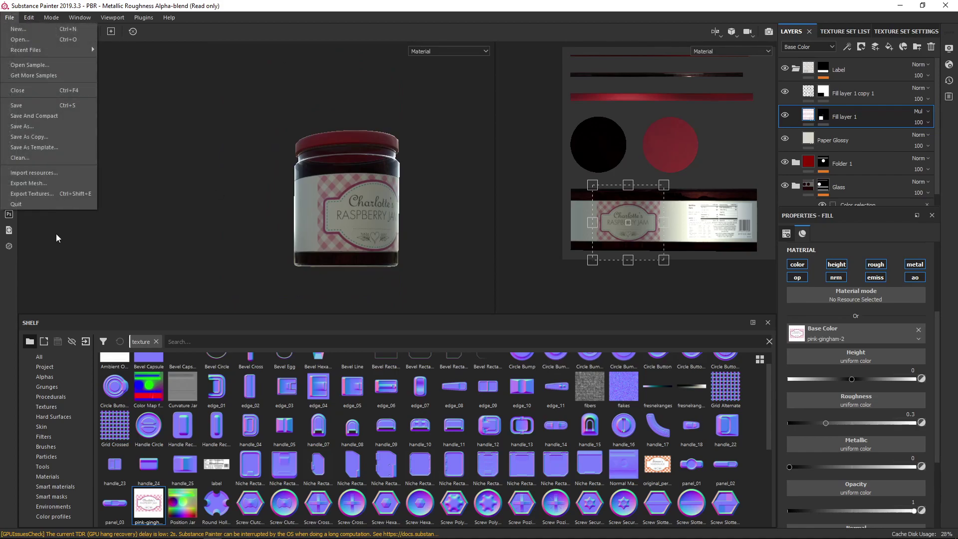
pyautogui.click(33, 193)
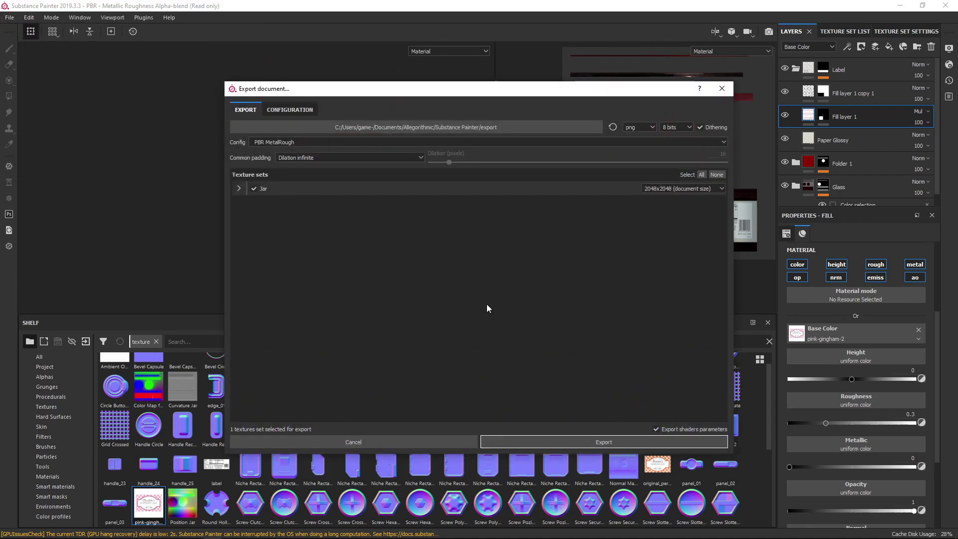
pyautogui.click(408, 127)
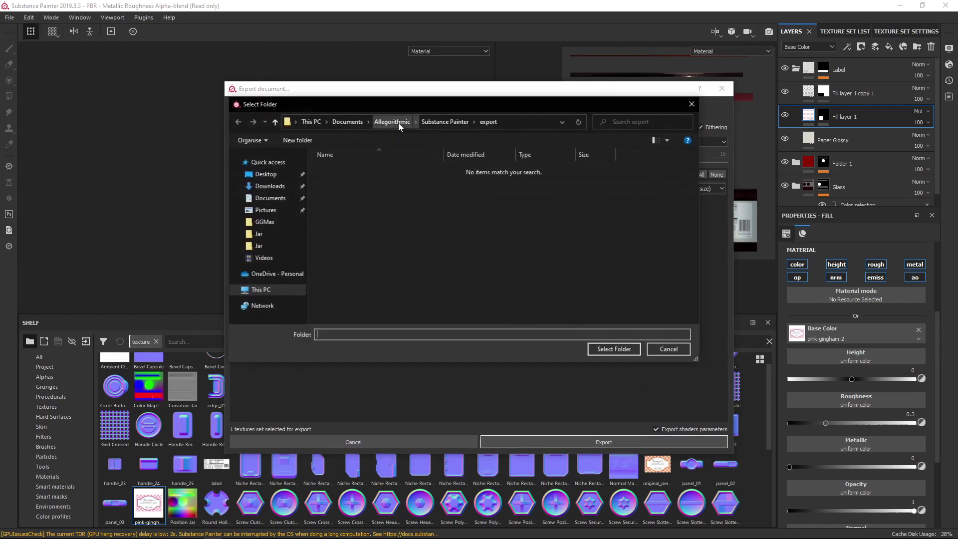
pyautogui.click(266, 174)
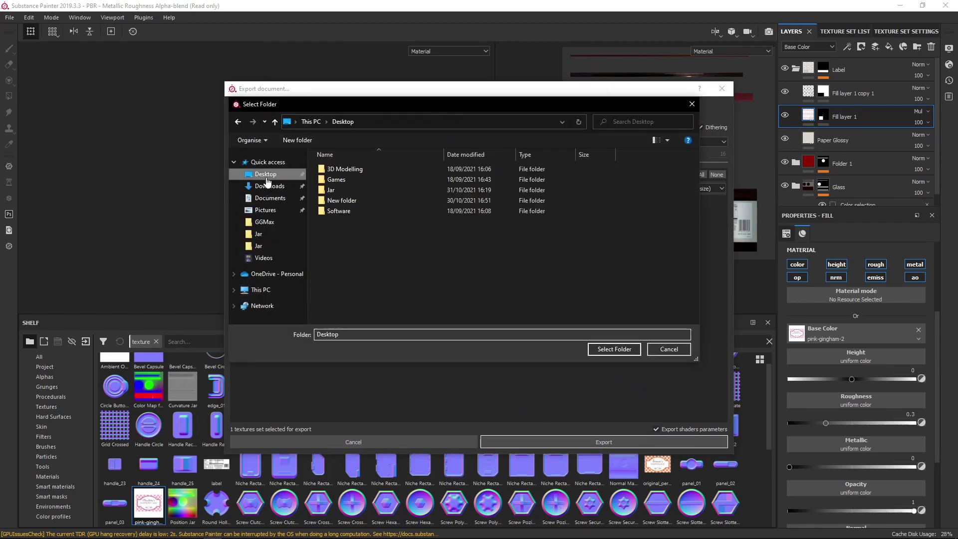
pyautogui.doubleClick(332, 190)
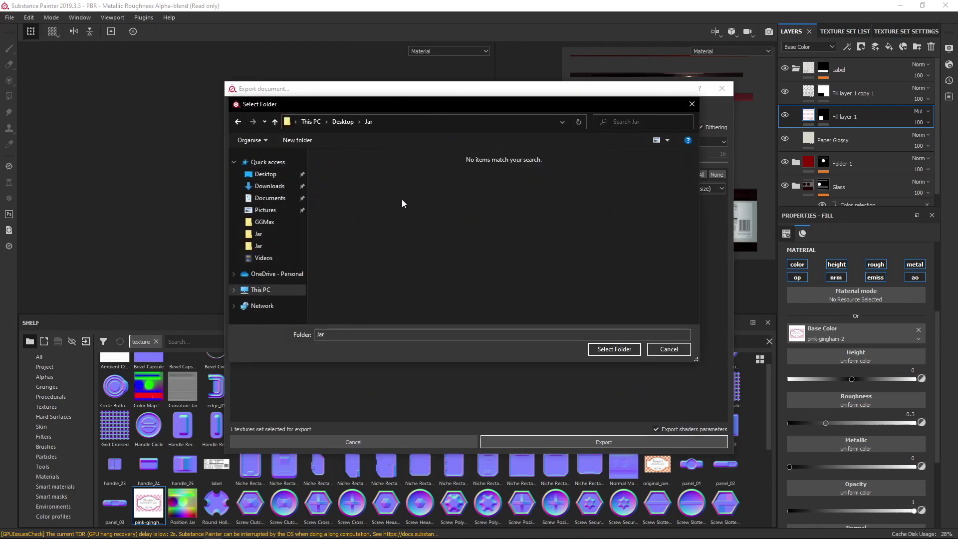
pyautogui.click(615, 350)
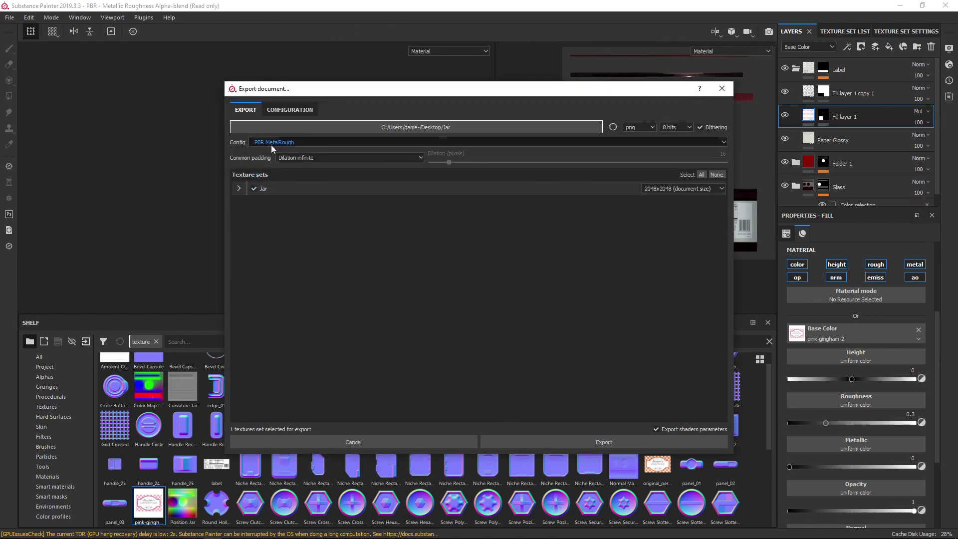
# Export the Jar texture set as 8-bit PNG files with the PBR MetalRough configuration, leaving out the shader parameters.
pyautogui.click(326, 142)
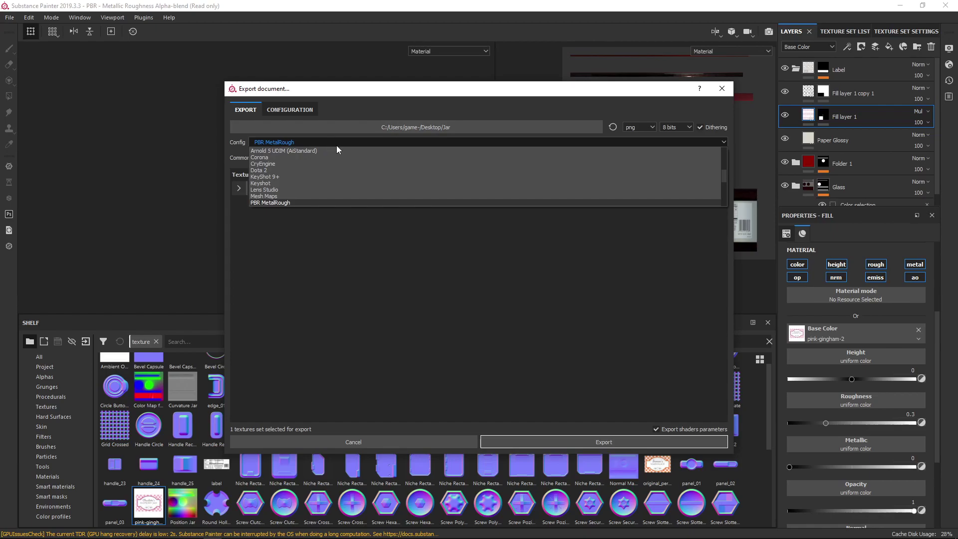
pyautogui.scroll(-3, 335, 155)
pyautogui.scroll(1, 318, 170)
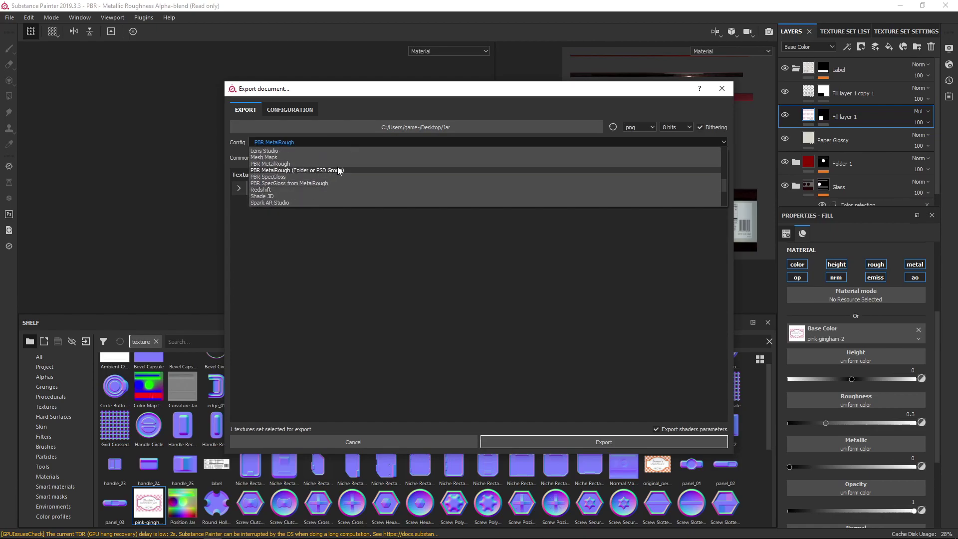
pyautogui.click(282, 163)
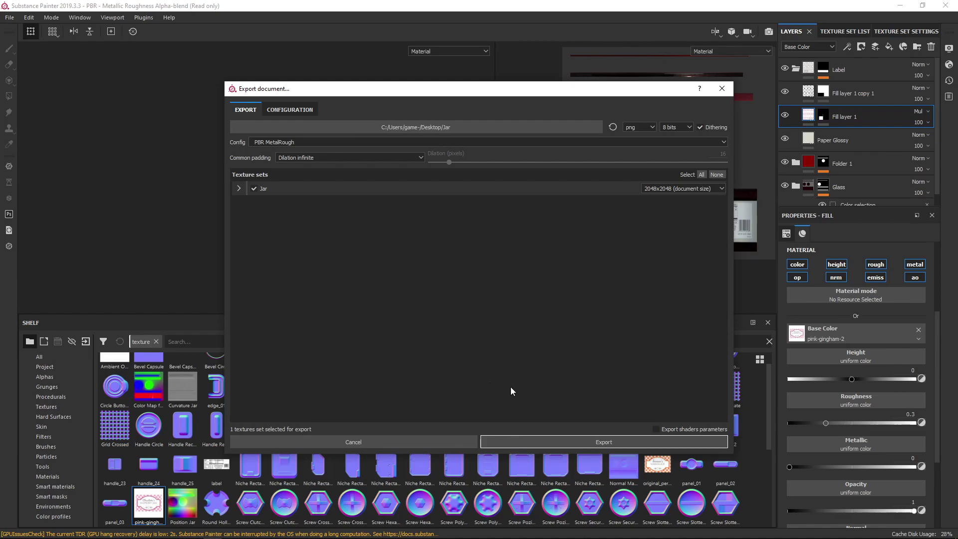
pyautogui.click(617, 441)
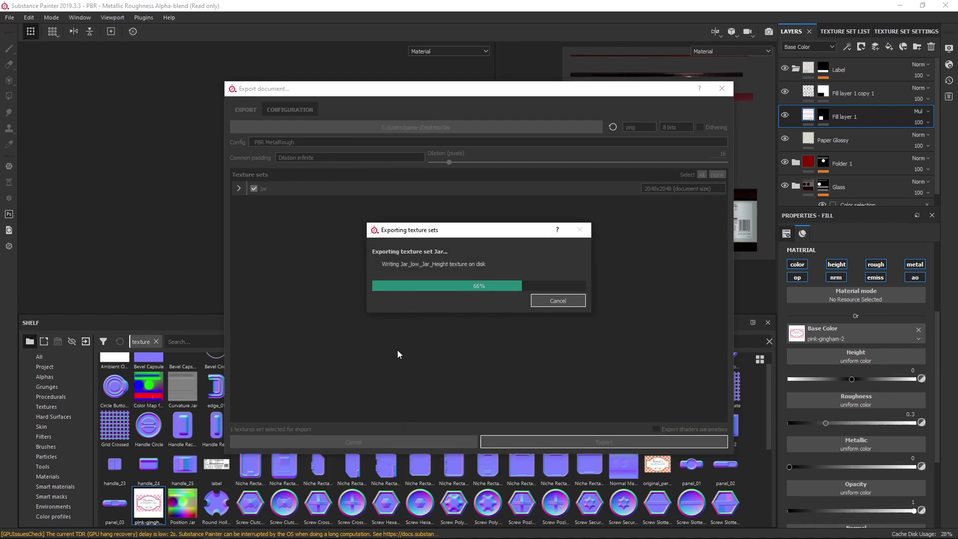
pyautogui.click(515, 283)
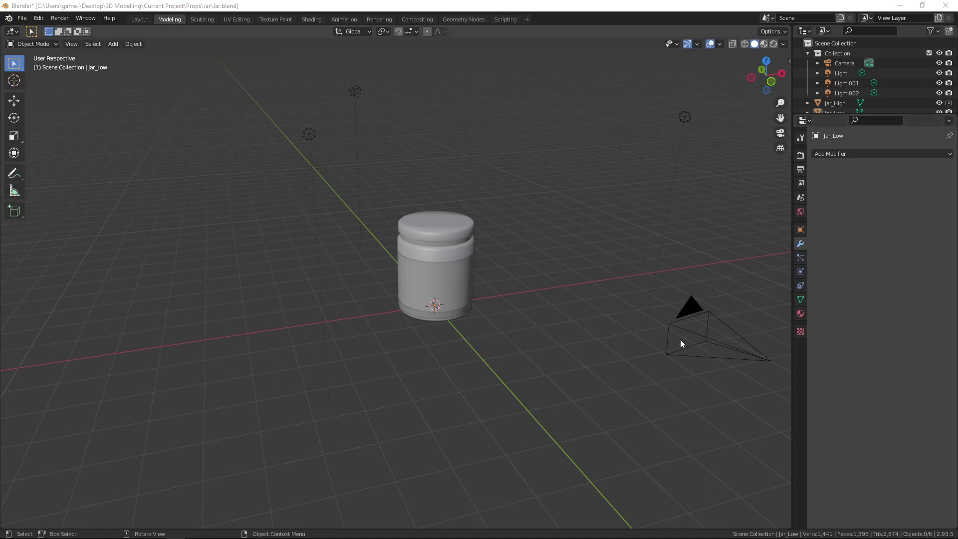
# Switch to Blender, move Jar_High about 14 m along the global X axis, and hide it.
pyautogui.moveTo(699, 334); pyautogui.dragTo(600, 255, button='middle')
pyautogui.scroll(5, 667, 279)
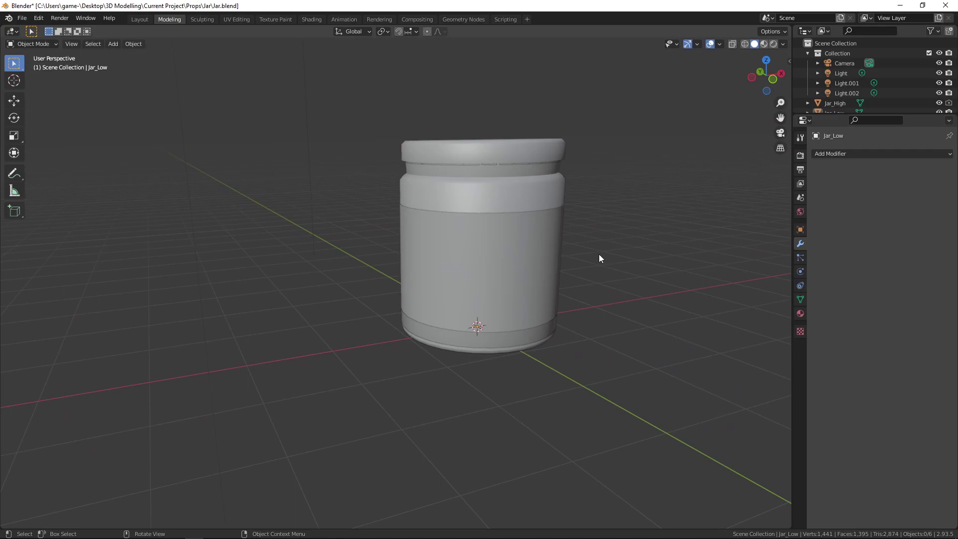
pyautogui.scroll(-1, 851, 94)
pyautogui.scroll(-2, 746, 139)
pyautogui.click(834, 94)
pyautogui.scroll(-2, 649, 189)
pyautogui.moveTo(649, 190); pyautogui.dragTo(501, 250, button='middle')
pyautogui.press('g')
pyautogui.press('x')
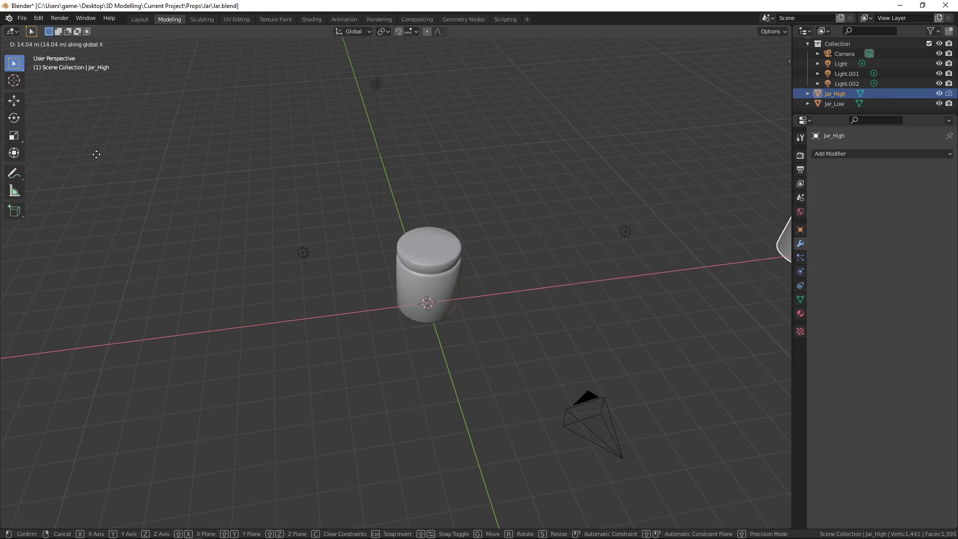
pyautogui.click(103, 150)
pyautogui.moveTo(442, 313); pyautogui.dragTo(559, 270, button='middle')
pyautogui.press('h')
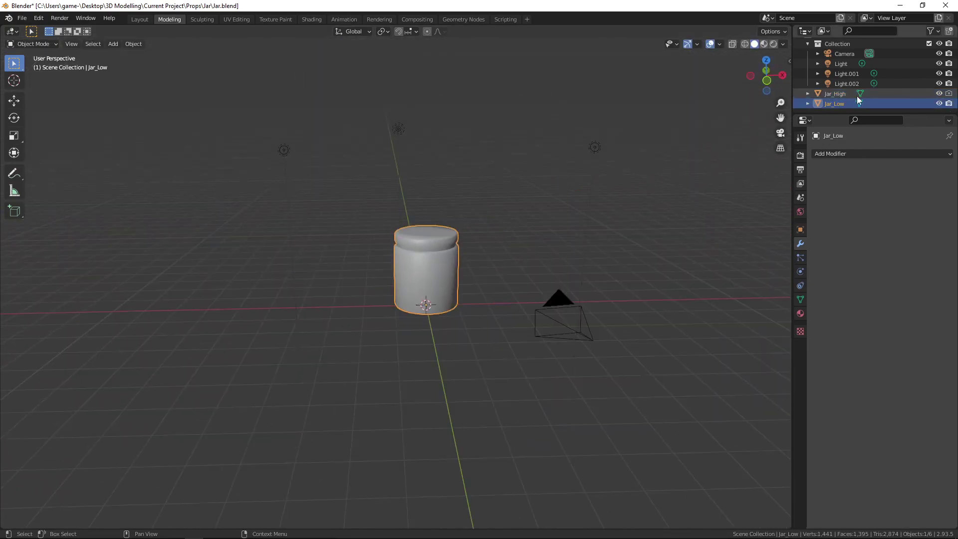
# Add a material slot with a new material to Jar_Low.
pyautogui.click(834, 103)
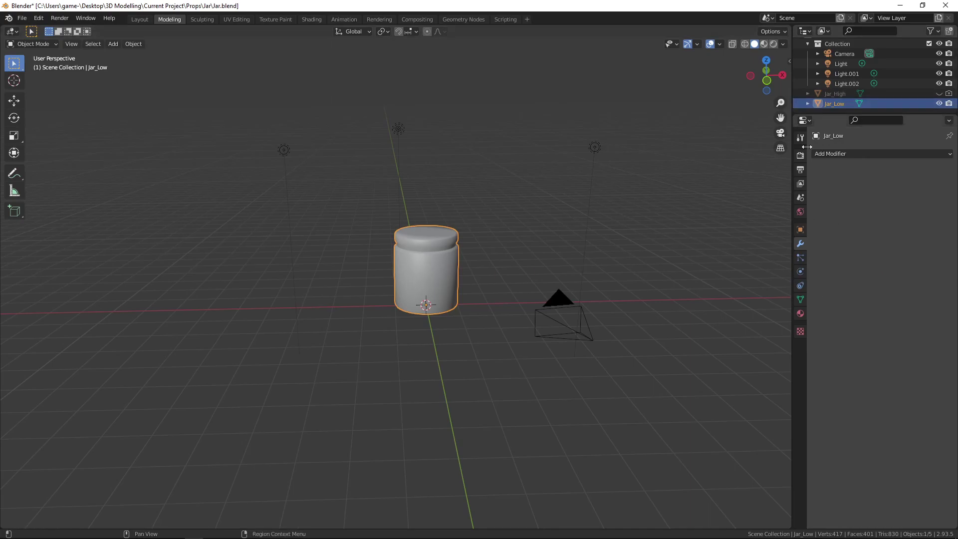
pyautogui.click(801, 314)
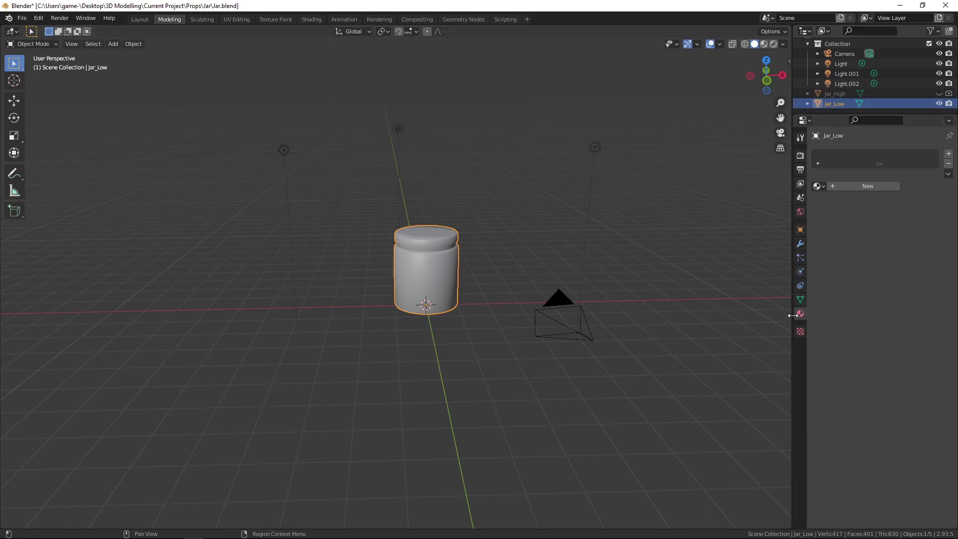
pyautogui.click(949, 154)
pyautogui.click(867, 186)
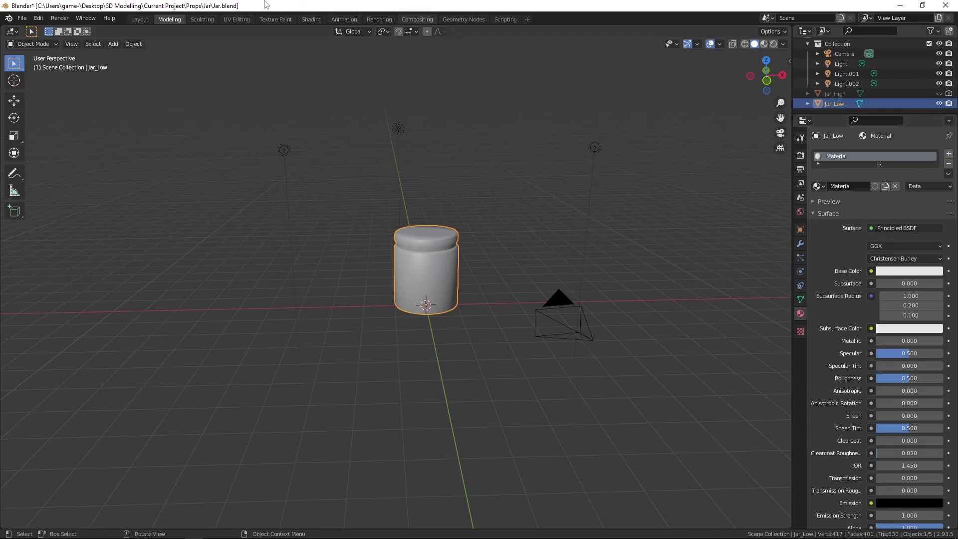
# Run Principled Texture Setup on Jar_Low's Principled BSDF node with the exported Emissive, Height, Normal, BaseColor, Metallic and Roughness PNG maps.
pyautogui.click(312, 19)
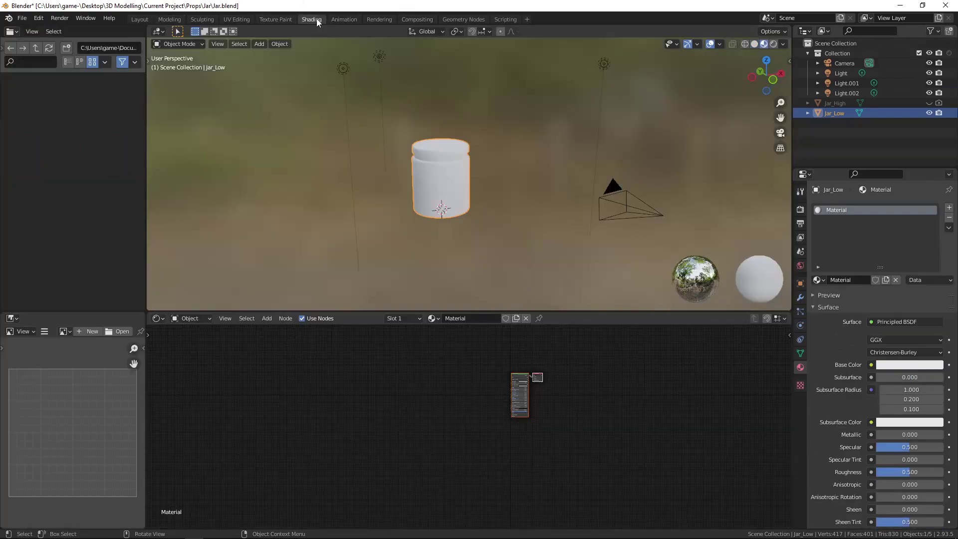
pyautogui.click(519, 376)
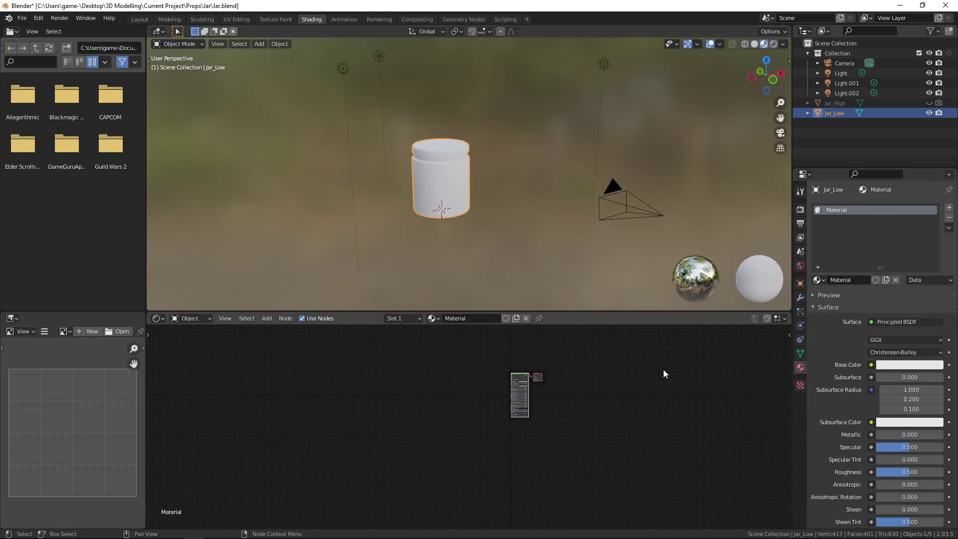
pyautogui.hotkey('ctrl', 'shift', 't')
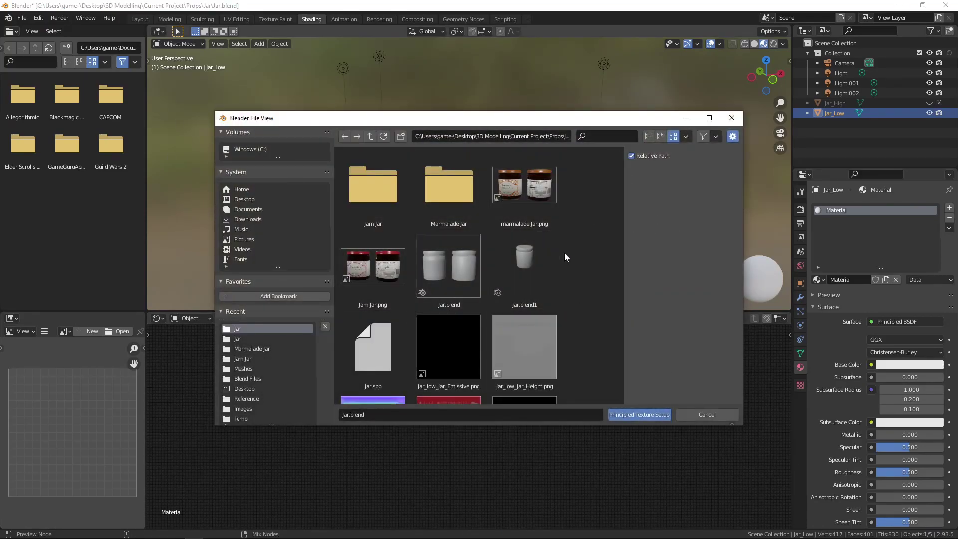
pyautogui.scroll(-5, 529, 261)
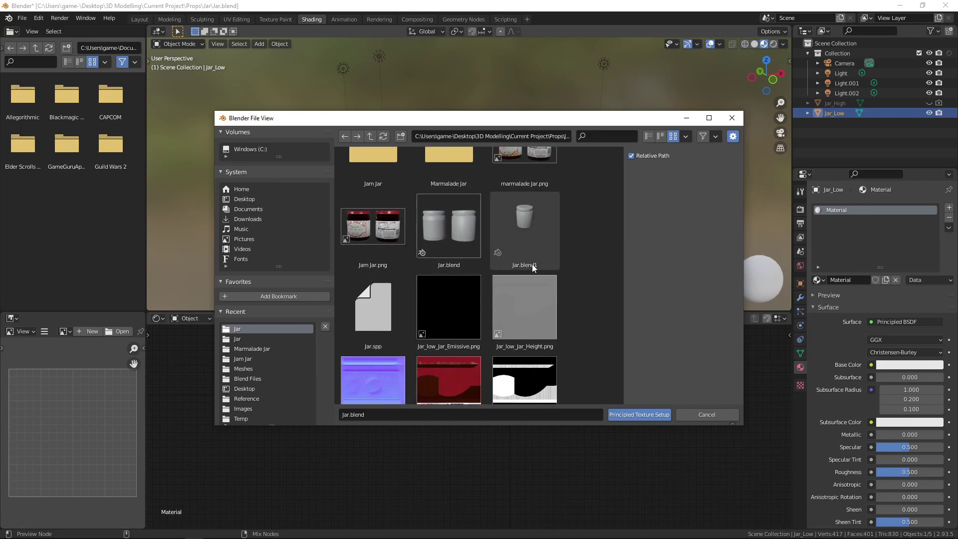
pyautogui.scroll(3, 531, 269)
pyautogui.scroll(-1, 531, 269)
pyautogui.scroll(-1, 531, 268)
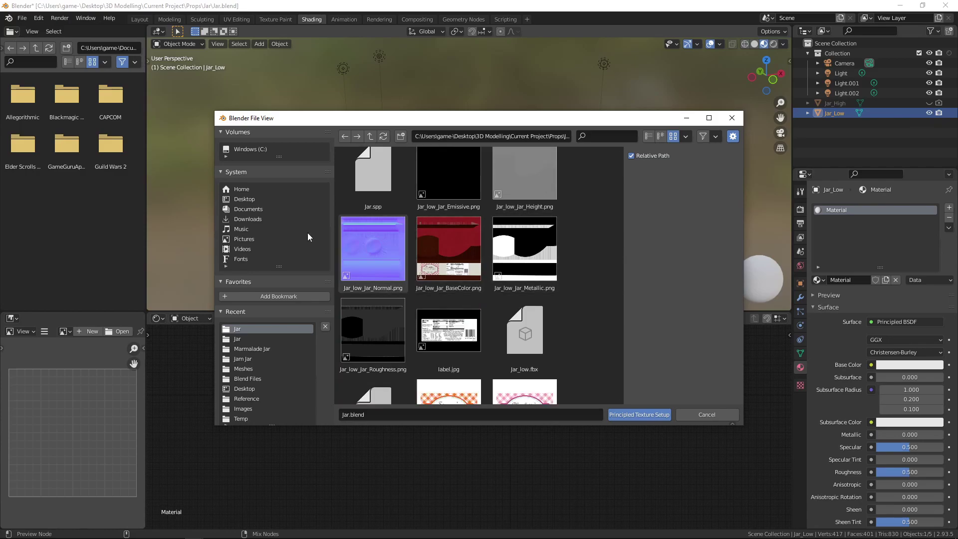
pyautogui.click(452, 178)
pyautogui.click(370, 352)
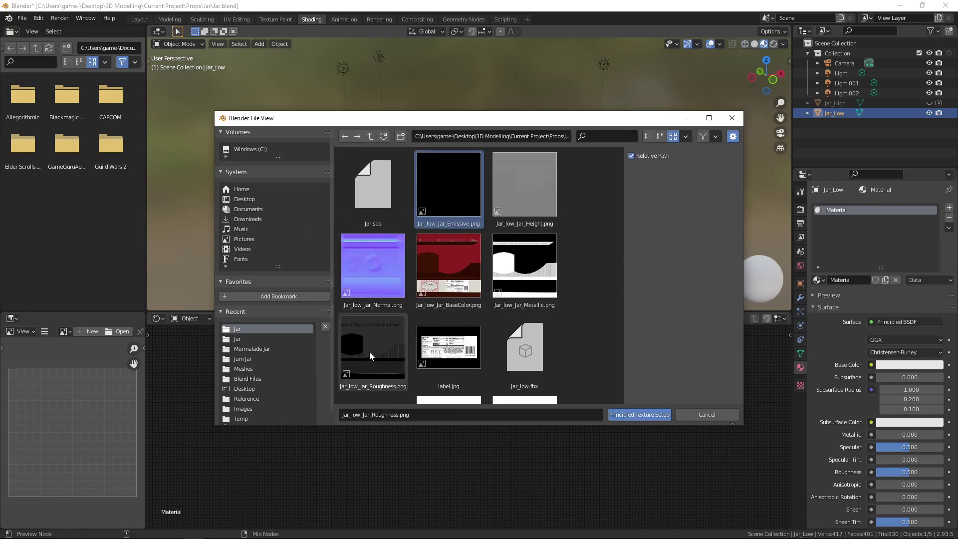
pyautogui.click(449, 215)
pyautogui.keyDown('shift'); pyautogui.click(358, 334); pyautogui.keyUp('shift')
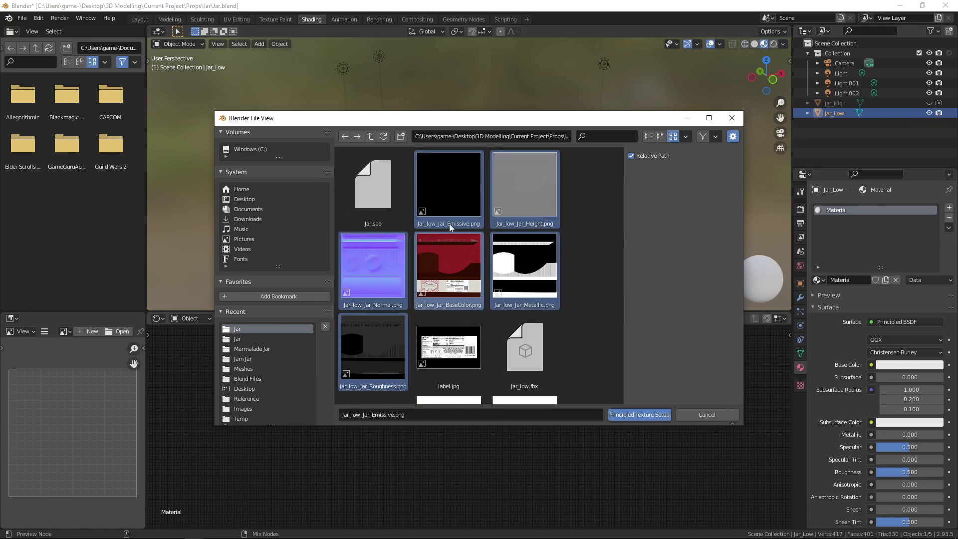
pyautogui.click(633, 412)
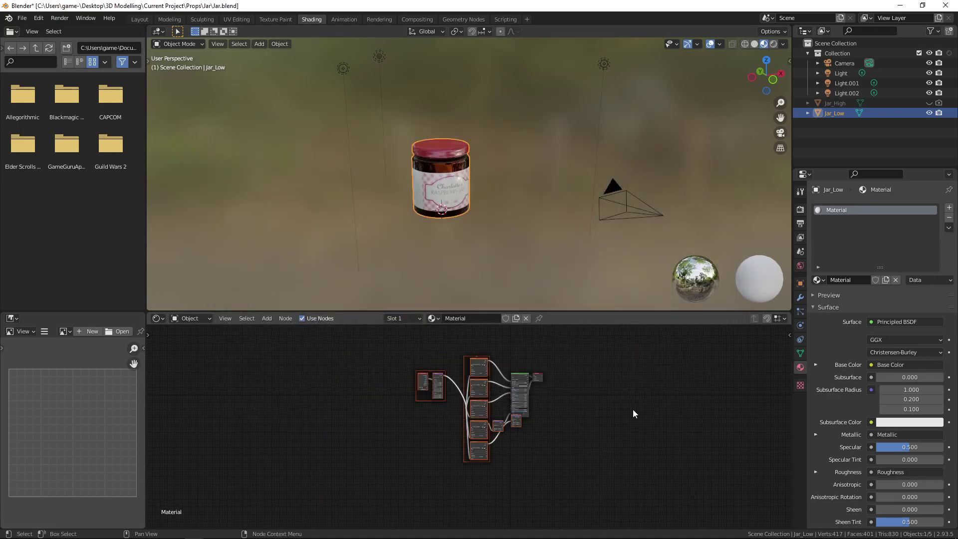
# Duplicate the textured jar in the camera view and move the copy about 2.6 m along the X axis beside the original.
pyautogui.scroll(3, 440, 229)
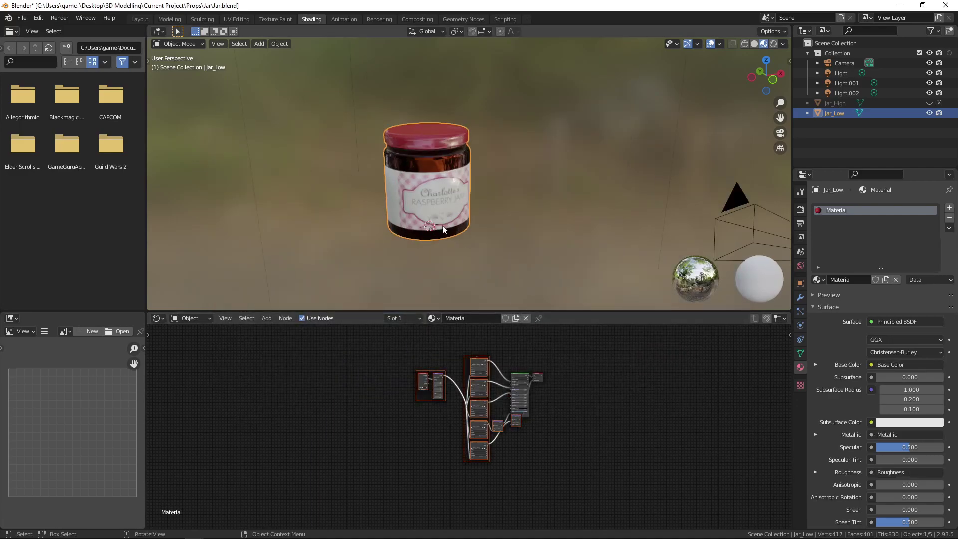
pyautogui.scroll(-3, 440, 229)
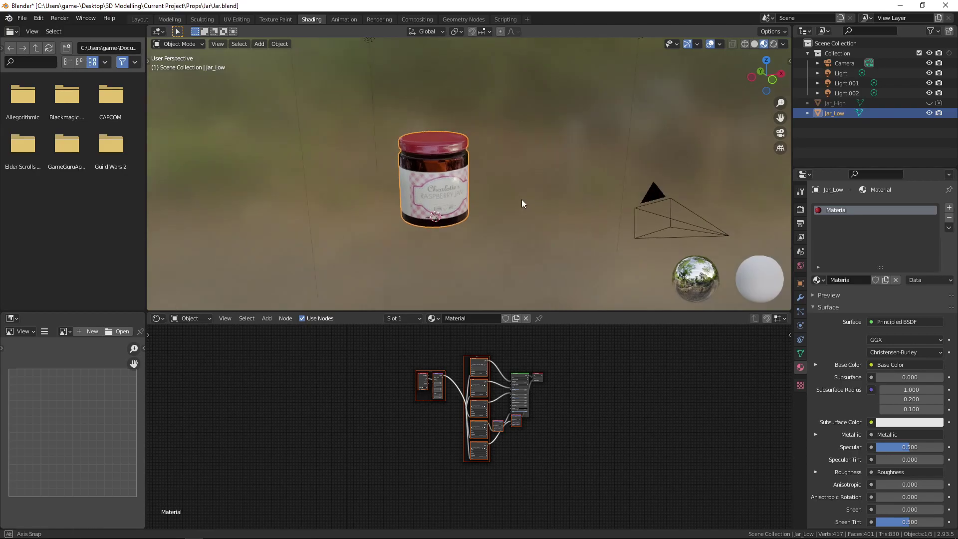
pyautogui.press('KP_0')
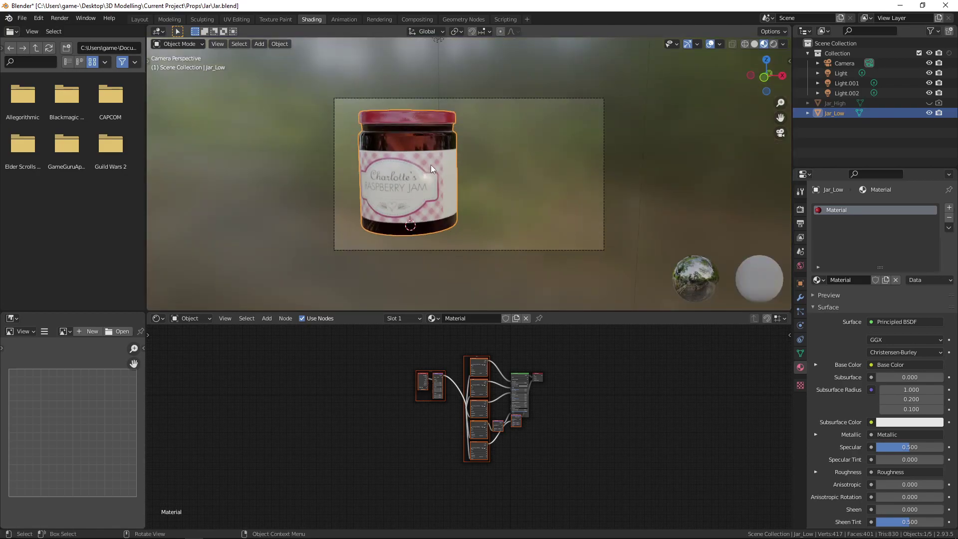
pyautogui.hotkey('shift', 'd')
pyautogui.press('Escape')
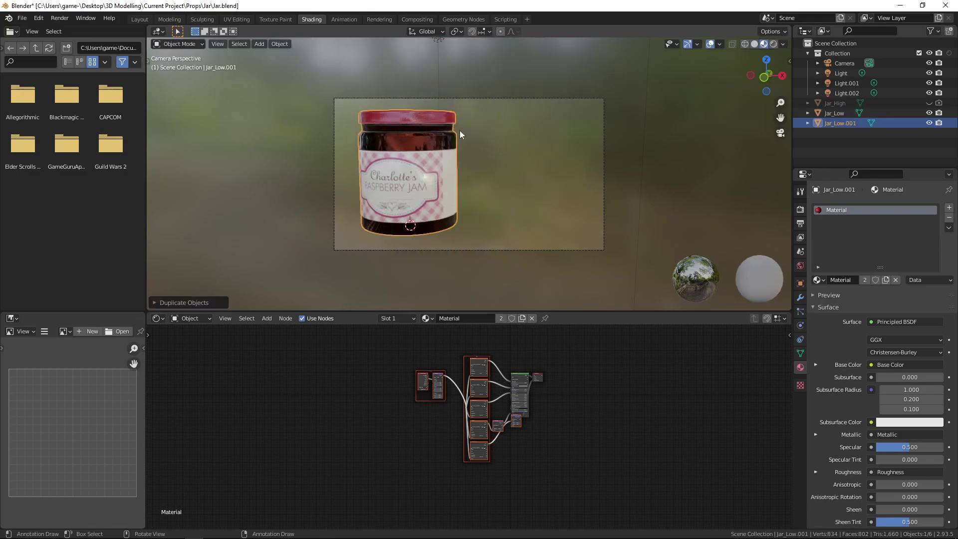
pyautogui.press('g')
pyautogui.press('x')
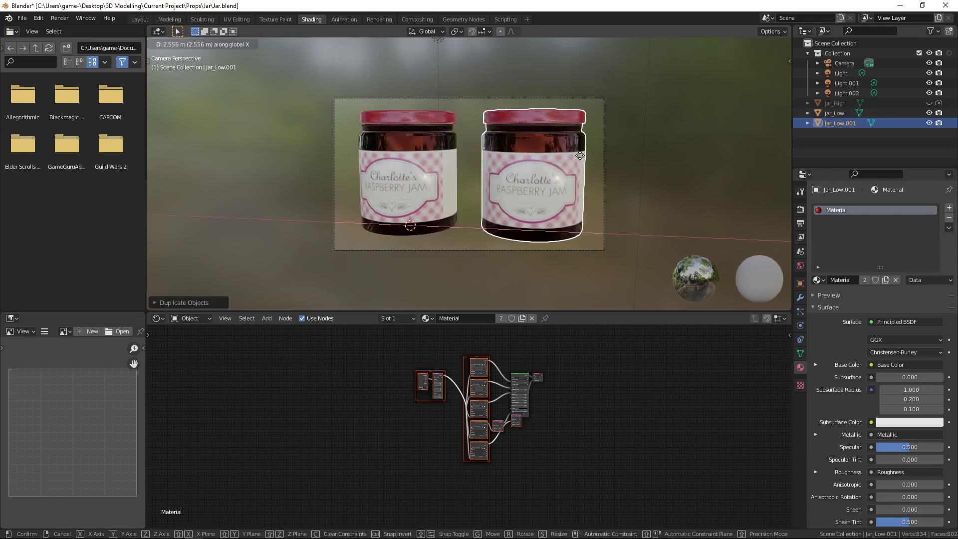
pyautogui.click(579, 156)
# Rotate the duplicated jar around the global Z axis so its nutrition label faces the camera, and deselect it.
pyautogui.press('r')
pyautogui.press('z')
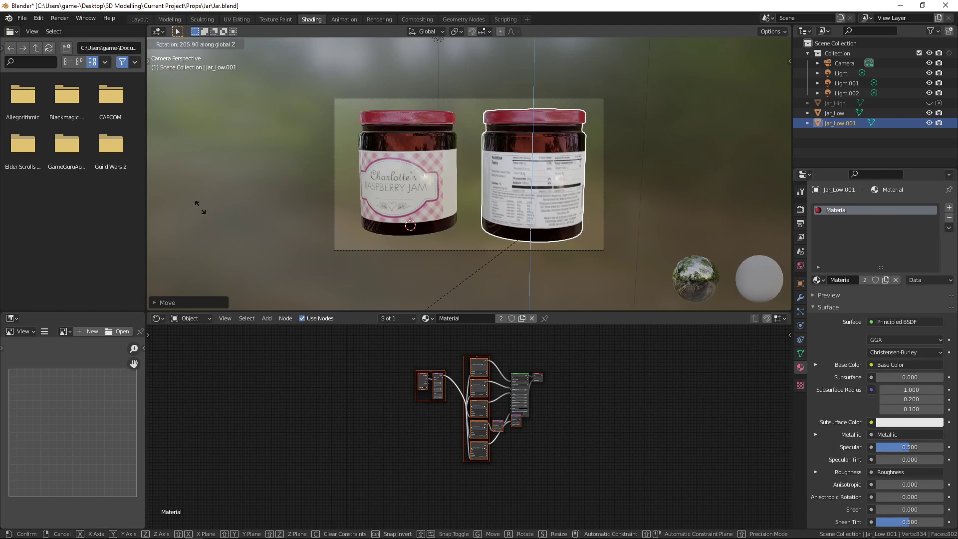
pyautogui.click(225, 247)
pyautogui.click(673, 200)
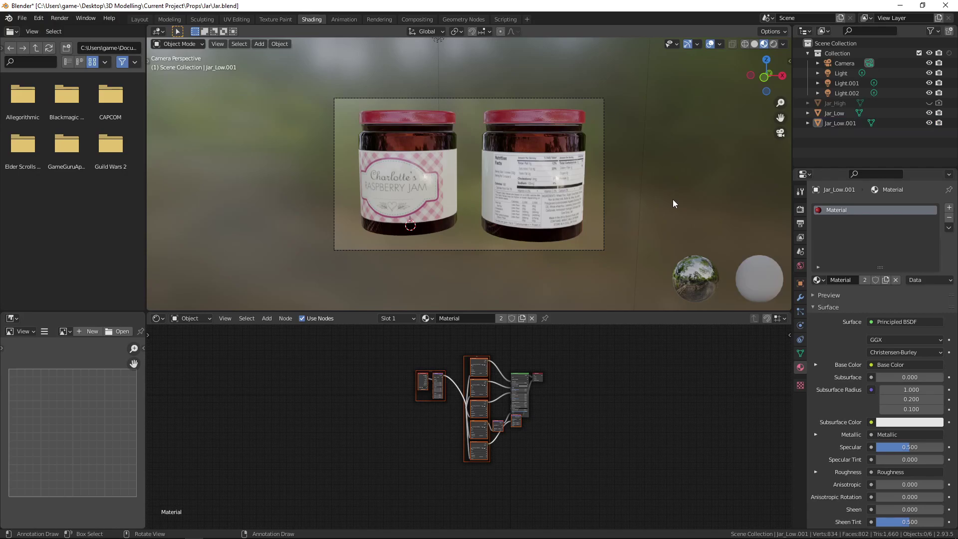
# Preview the two jars in rendered shading, return to material preview, and render the camera view as an image.
pyautogui.click(772, 45)
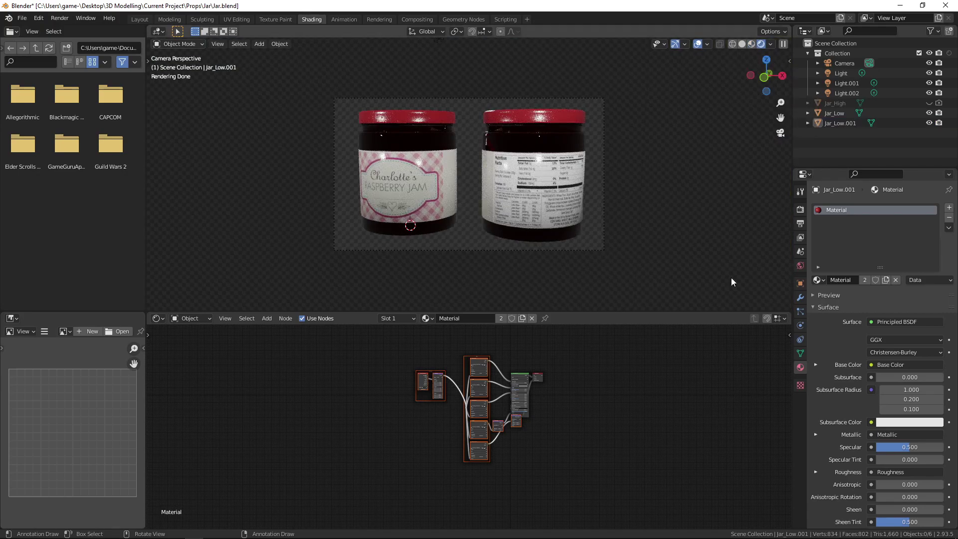
pyautogui.click(752, 45)
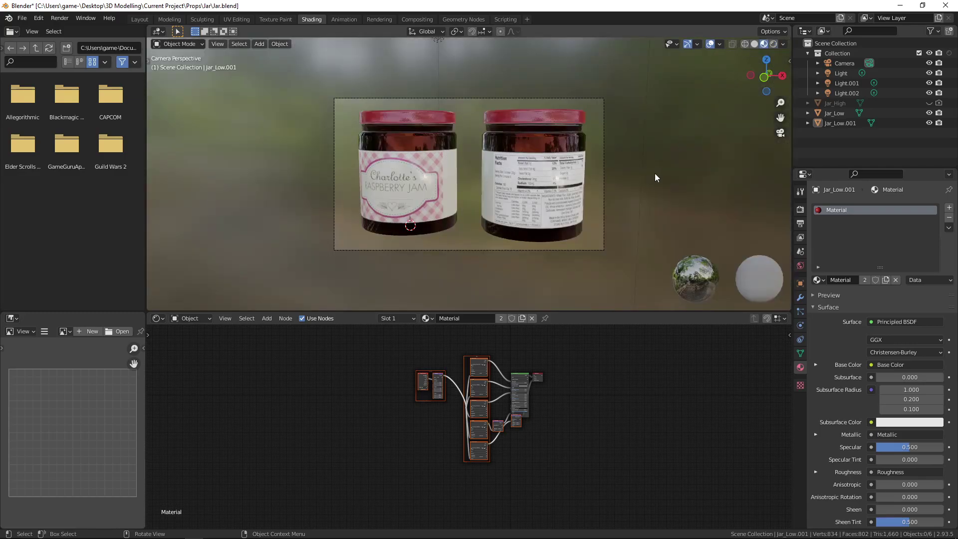
pyautogui.press('F12')
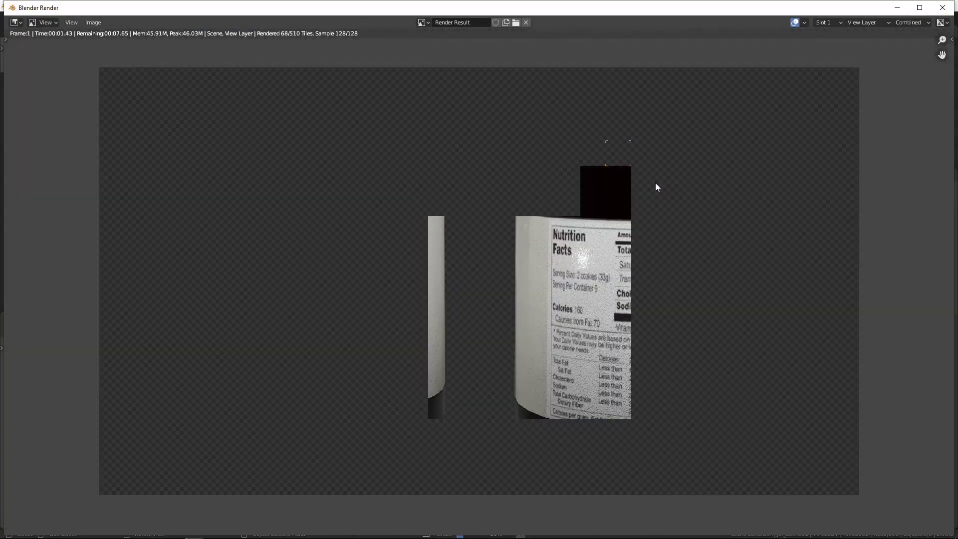